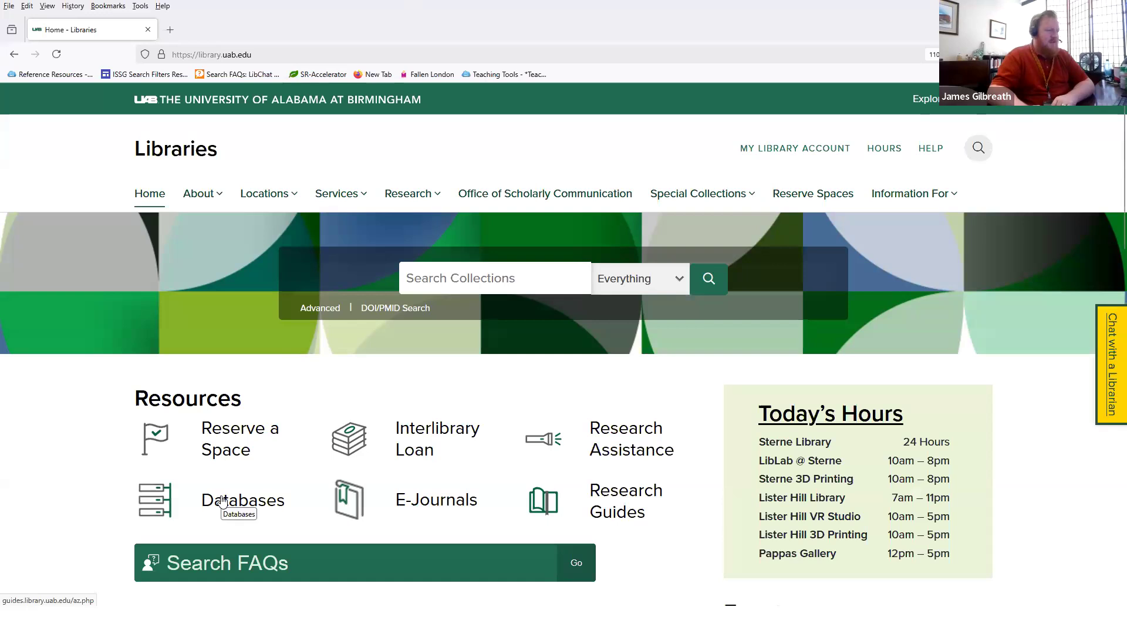
Step: Open PubMed in a new tab from the UAB Libraries Databases list
{"action": "left_click", "coordinate": [223, 500]}
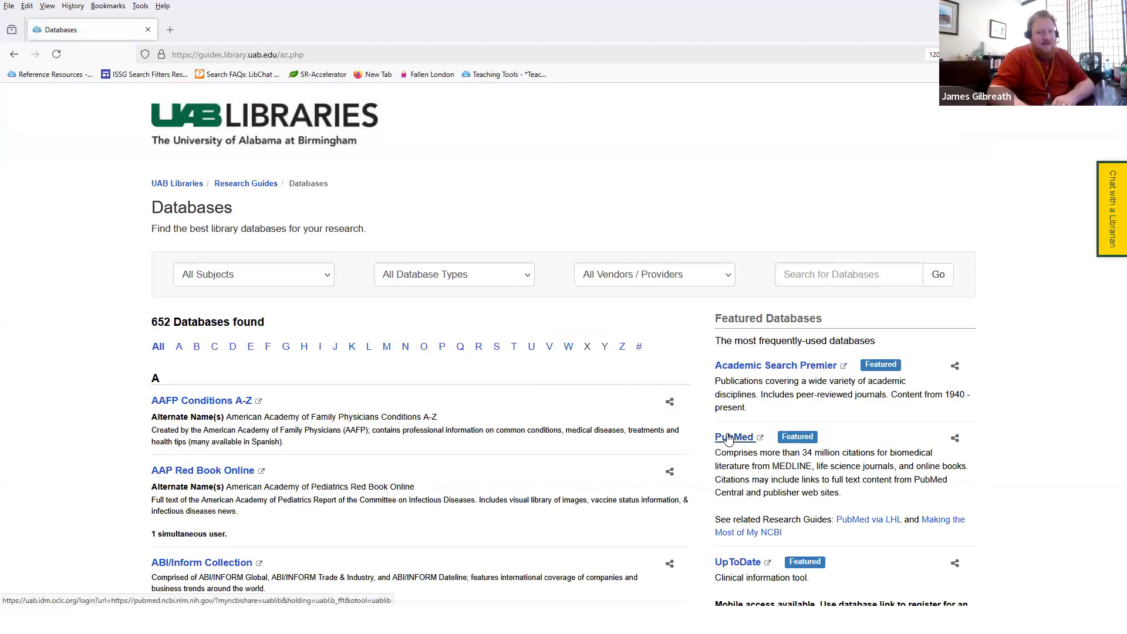
{"action": "left_click", "coordinate": [728, 439]}
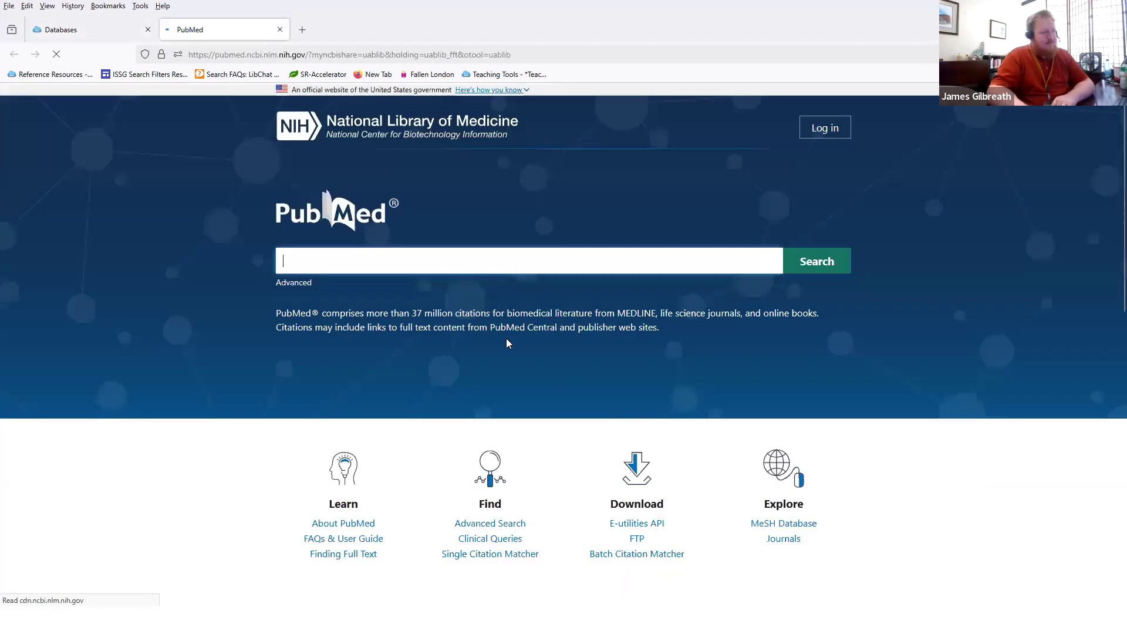
Step: Search PubMed for "type 2 diabetes" AND ozempic
{"action": "type", "text": "\"type"}
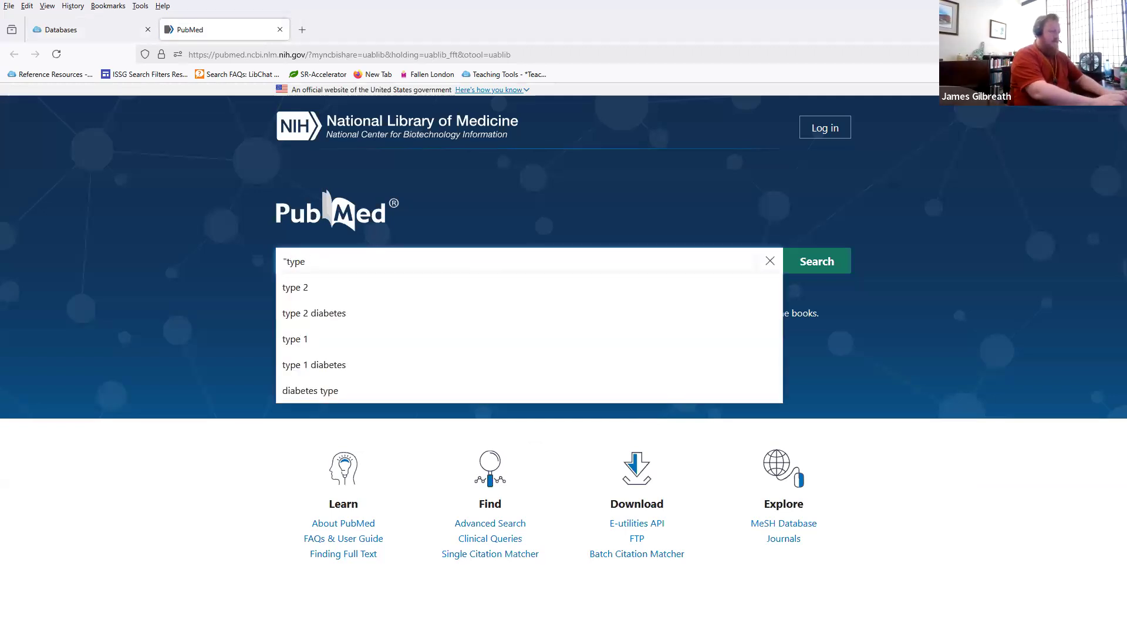
{"action": "type", "text": " 2 diabetes"}
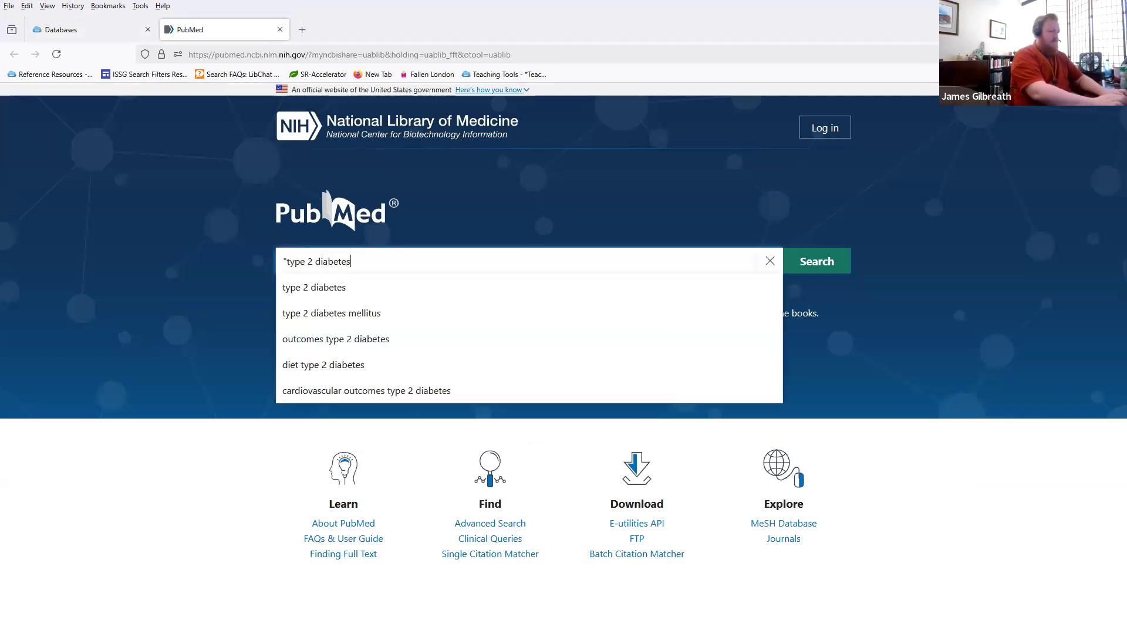
{"action": "type", "text": "\" AND ozempic"}
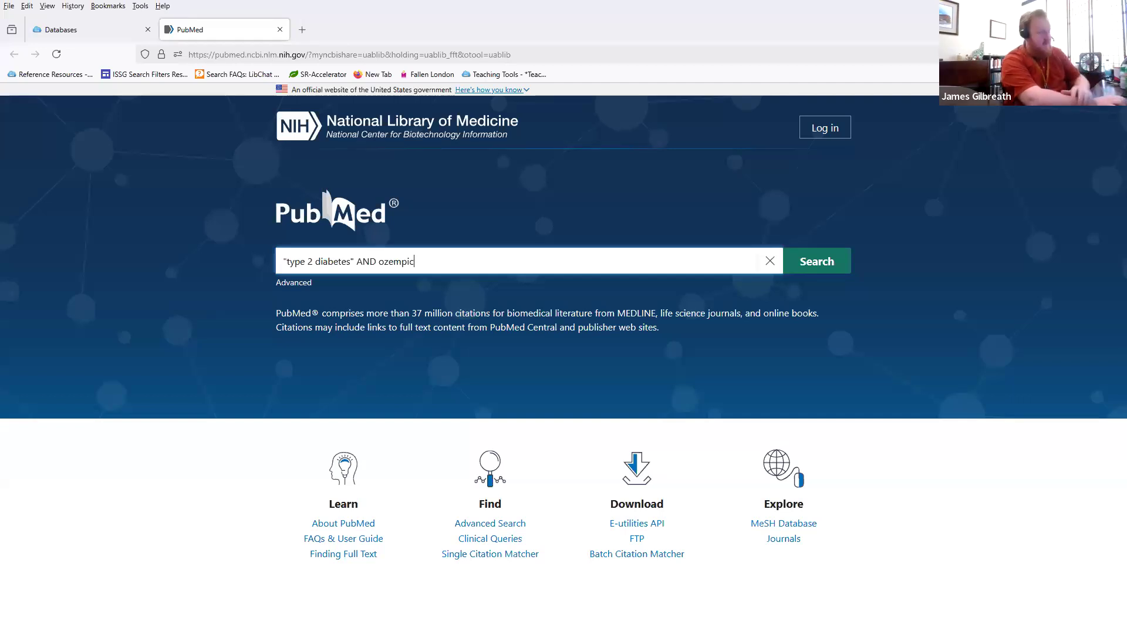
{"action": "key", "text": "Return"}
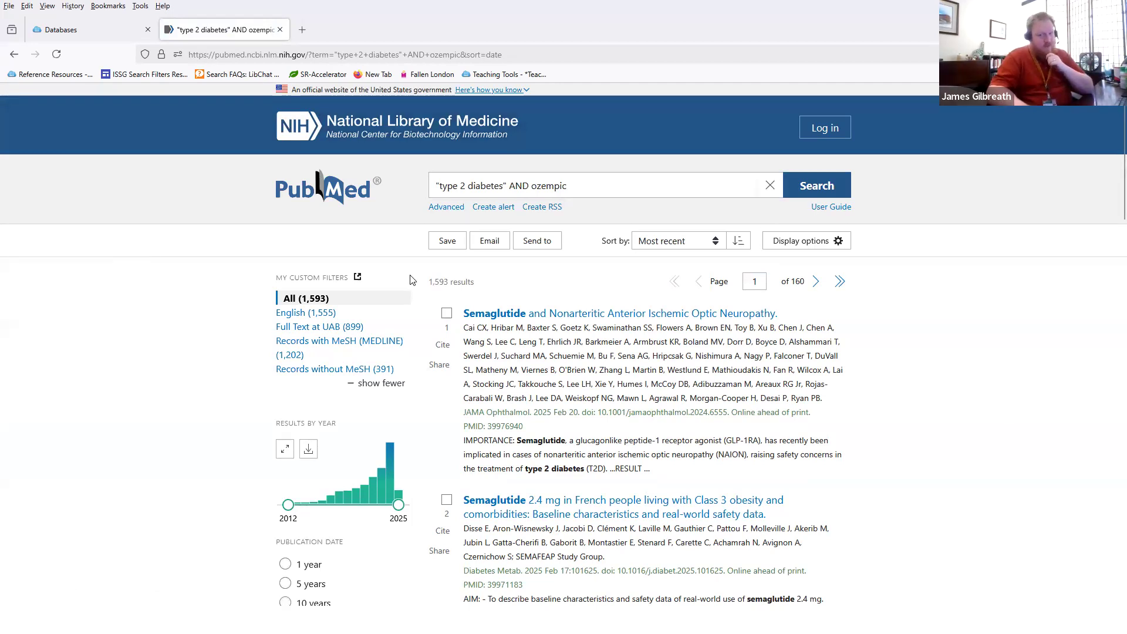
Step: Try a citation-manager export of all results, then cancel it
{"action": "left_click", "coordinate": [541, 244]}
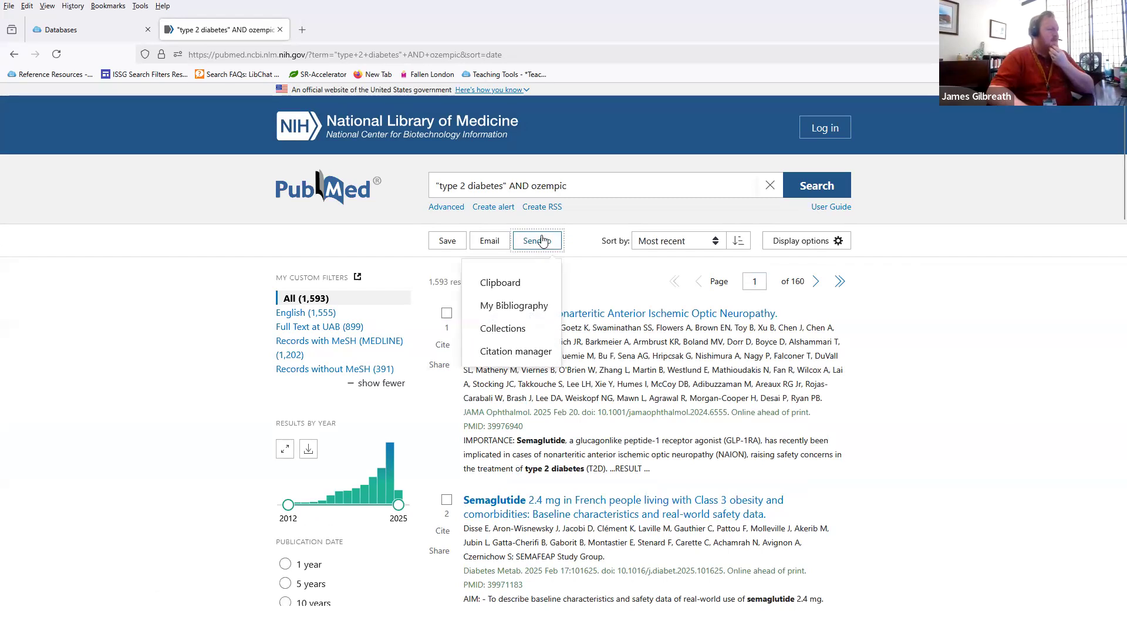
{"action": "left_click", "coordinate": [508, 356]}
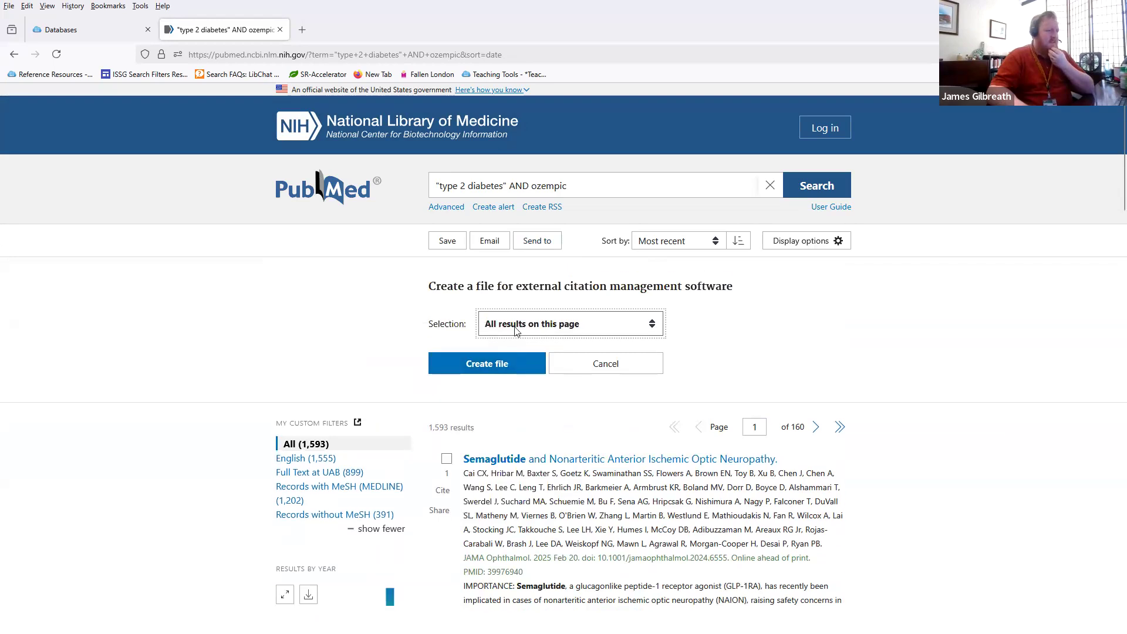
{"action": "left_click", "coordinate": [516, 329]}
{"action": "left_click", "coordinate": [517, 365]}
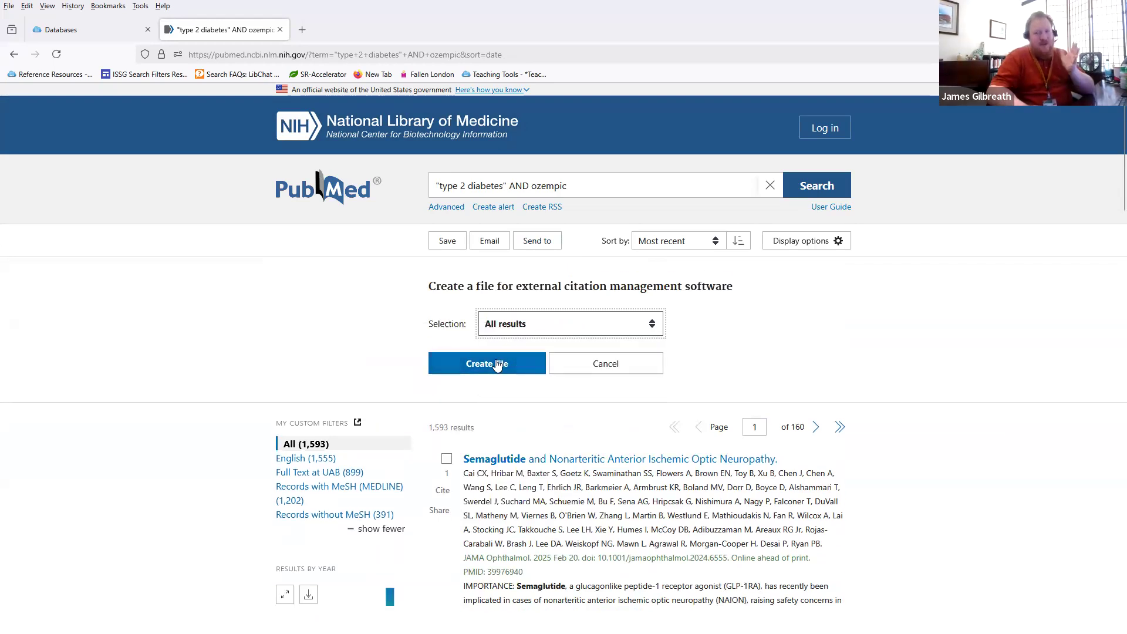
{"action": "left_click", "coordinate": [594, 362]}
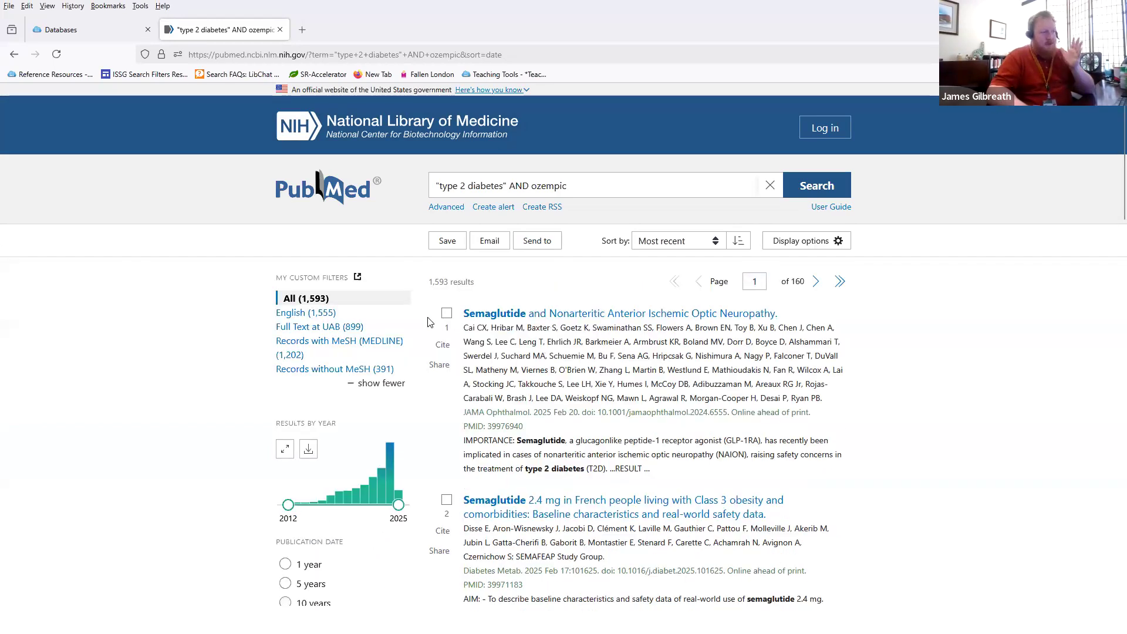
Step: Tick the checkboxes of the first seven search results
{"action": "left_click", "coordinate": [446, 313]}
{"action": "left_click", "coordinate": [447, 499]}
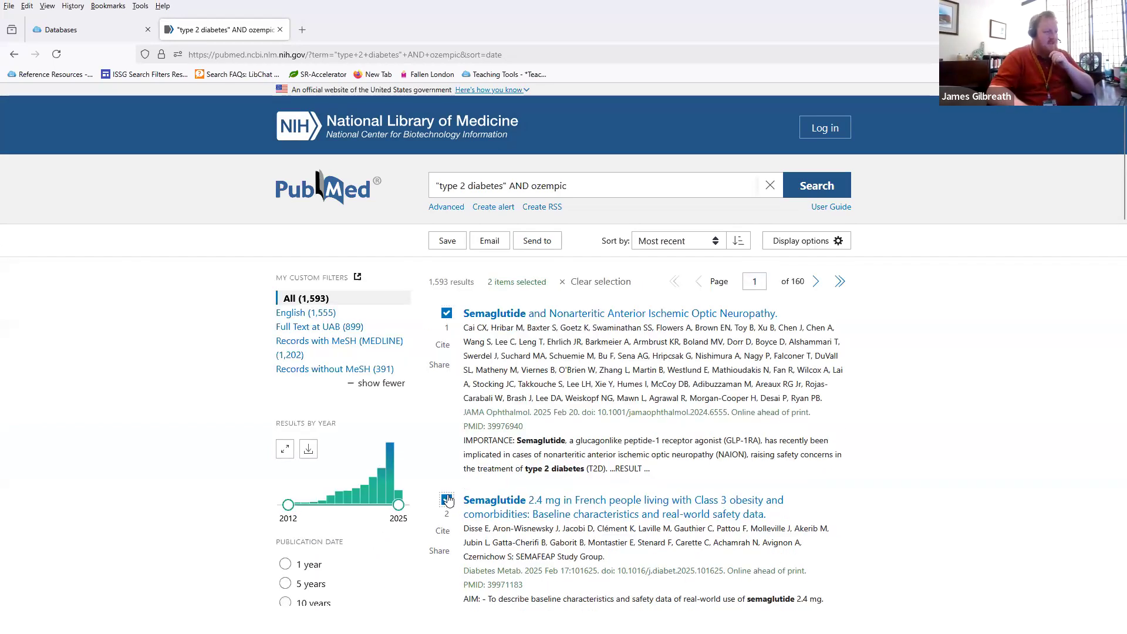
{"action": "scroll", "coordinate": [448, 500], "scroll_direction": "down", "scroll_amount": 6}
{"action": "left_click", "coordinate": [446, 298]}
{"action": "left_click", "coordinate": [446, 428]}
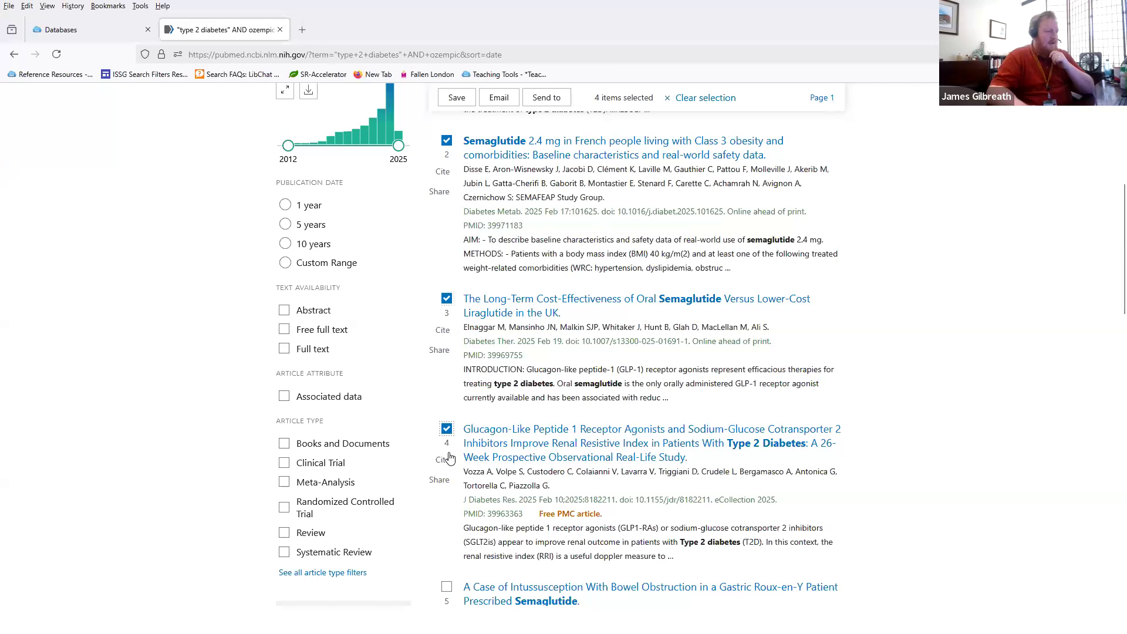
{"action": "scroll", "coordinate": [449, 457], "scroll_direction": "down", "scroll_amount": 3}
{"action": "left_click", "coordinate": [447, 407]}
{"action": "left_click", "coordinate": [447, 552]}
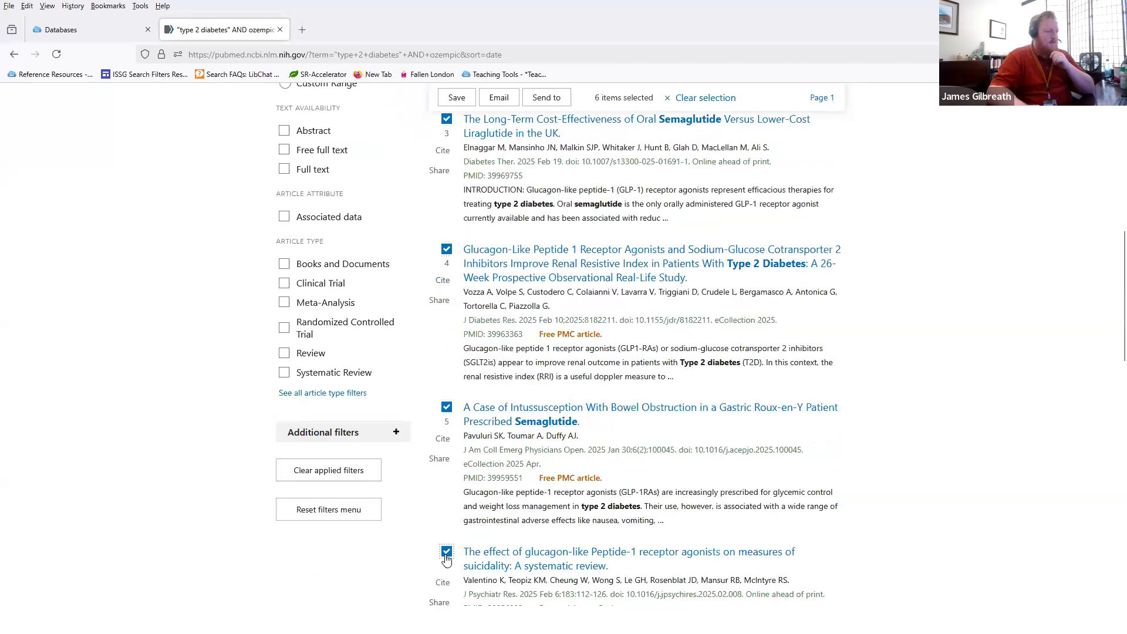
{"action": "scroll", "coordinate": [446, 560], "scroll_direction": "down", "scroll_amount": 3}
{"action": "left_click", "coordinate": [446, 501]}
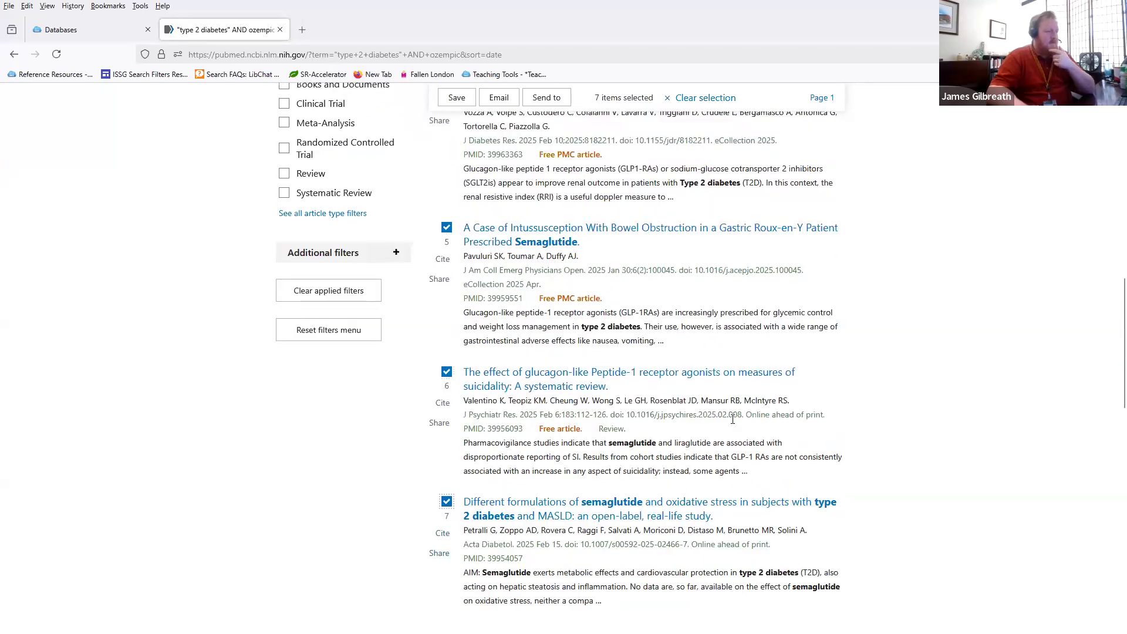
{"action": "scroll", "coordinate": [451, 498], "scroll_direction": "up", "scroll_amount": 5}
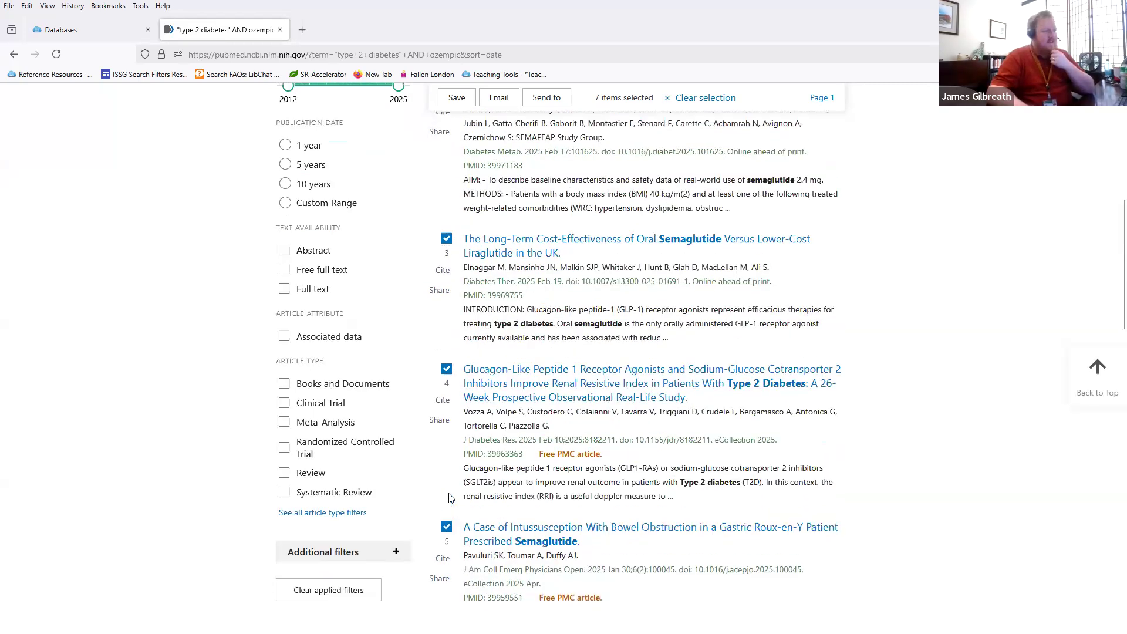
{"action": "scroll", "coordinate": [449, 498], "scroll_direction": "up", "scroll_amount": 7}
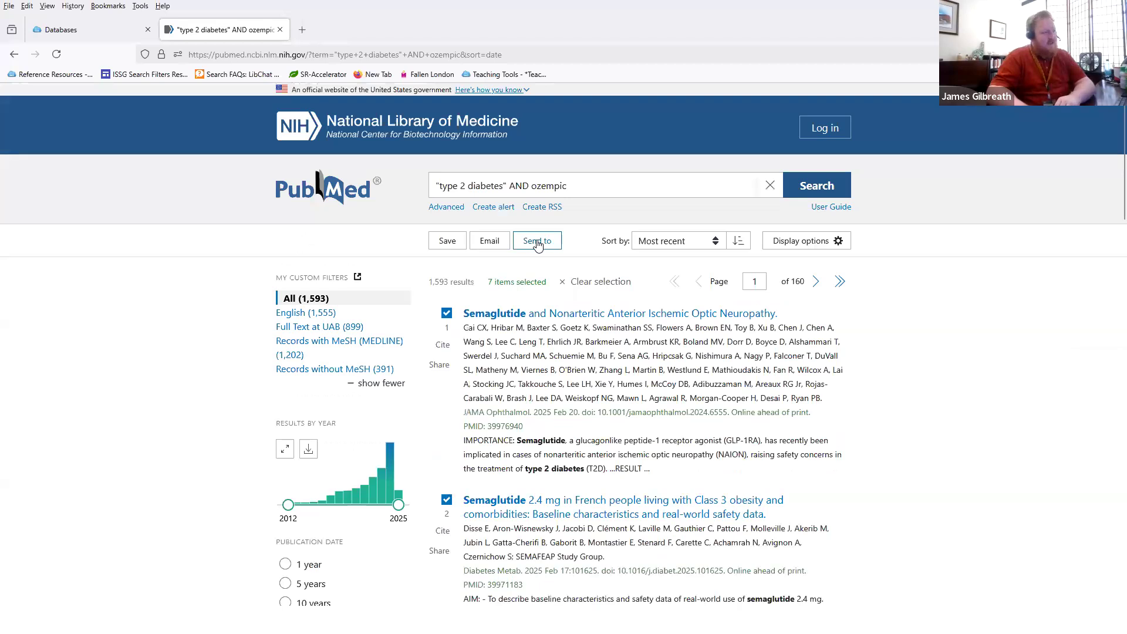
Step: Export the 7 selected results to a citation-manager file and open the downloaded .nbib
{"action": "left_click", "coordinate": [537, 245]}
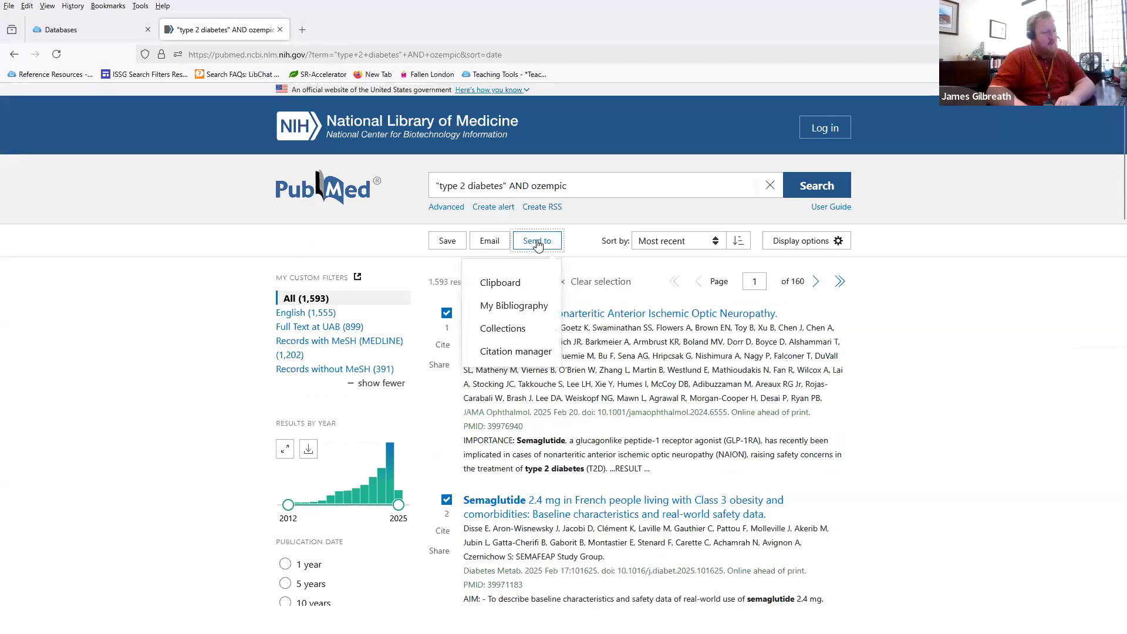
{"action": "left_click", "coordinate": [515, 355]}
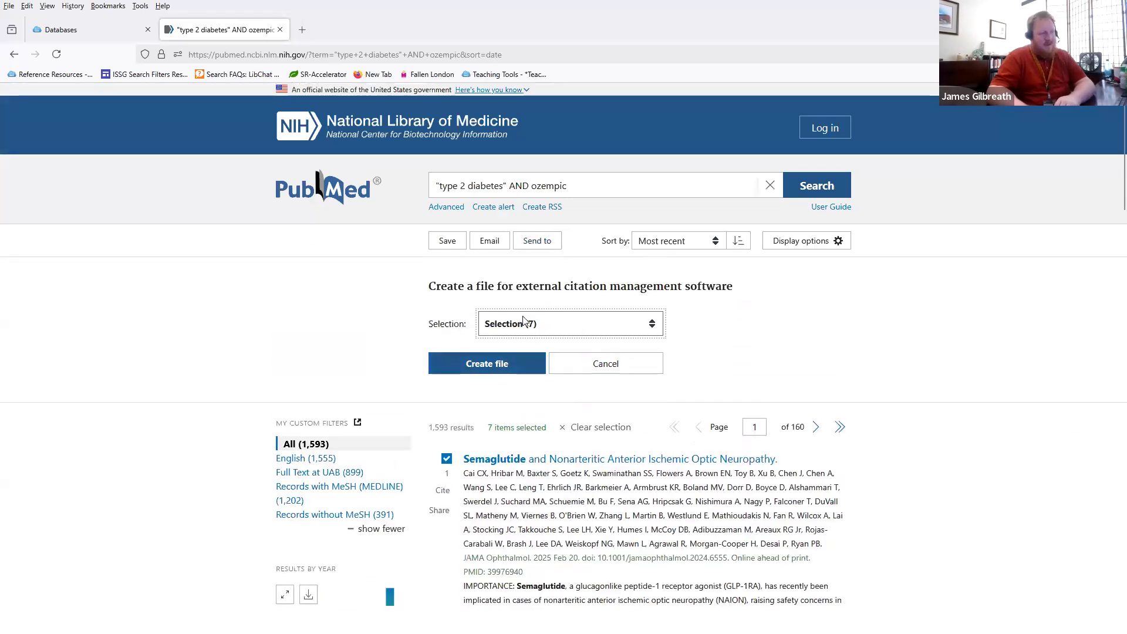
{"action": "left_click", "coordinate": [505, 367]}
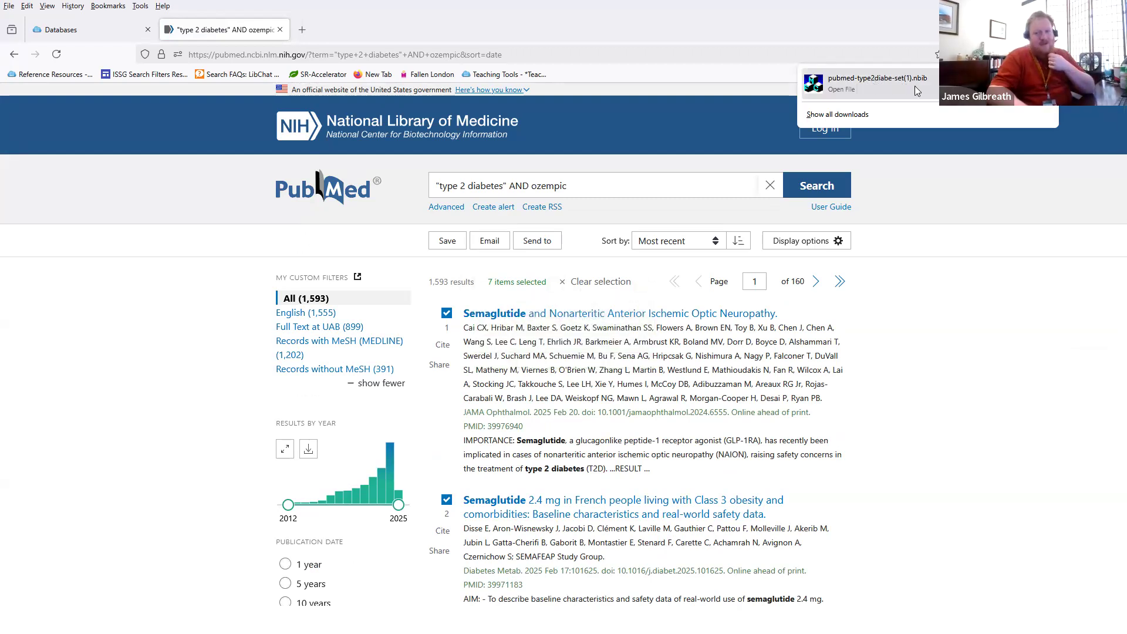
{"action": "left_click", "coordinate": [886, 85]}
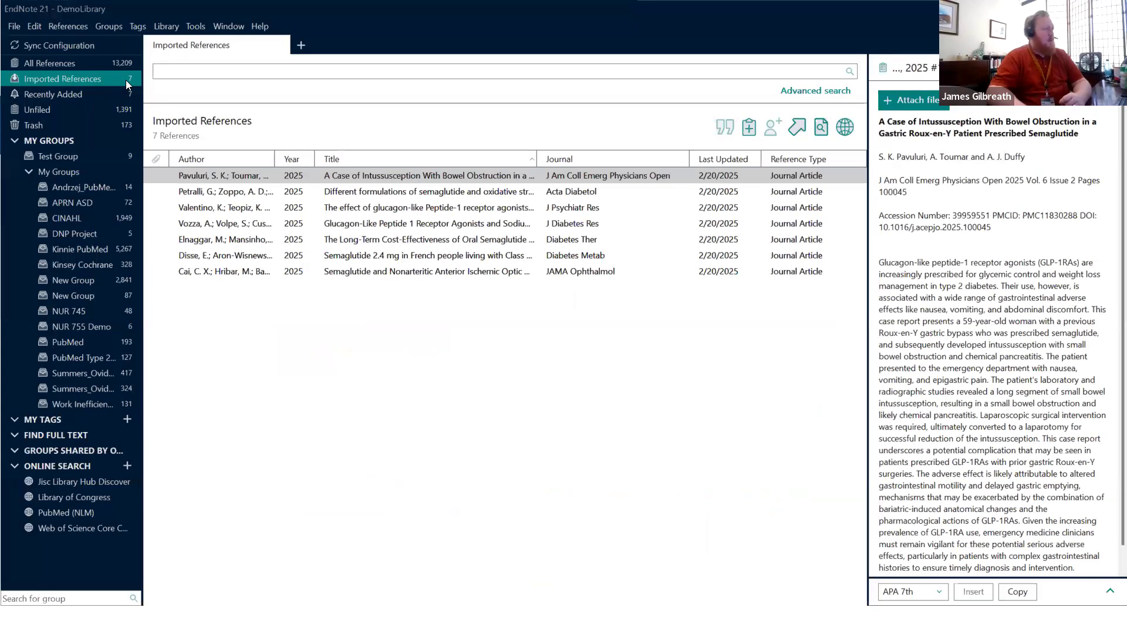
Step: Preview the details of several of the seven imported references in EndNote
{"action": "left_click", "coordinate": [223, 191]}
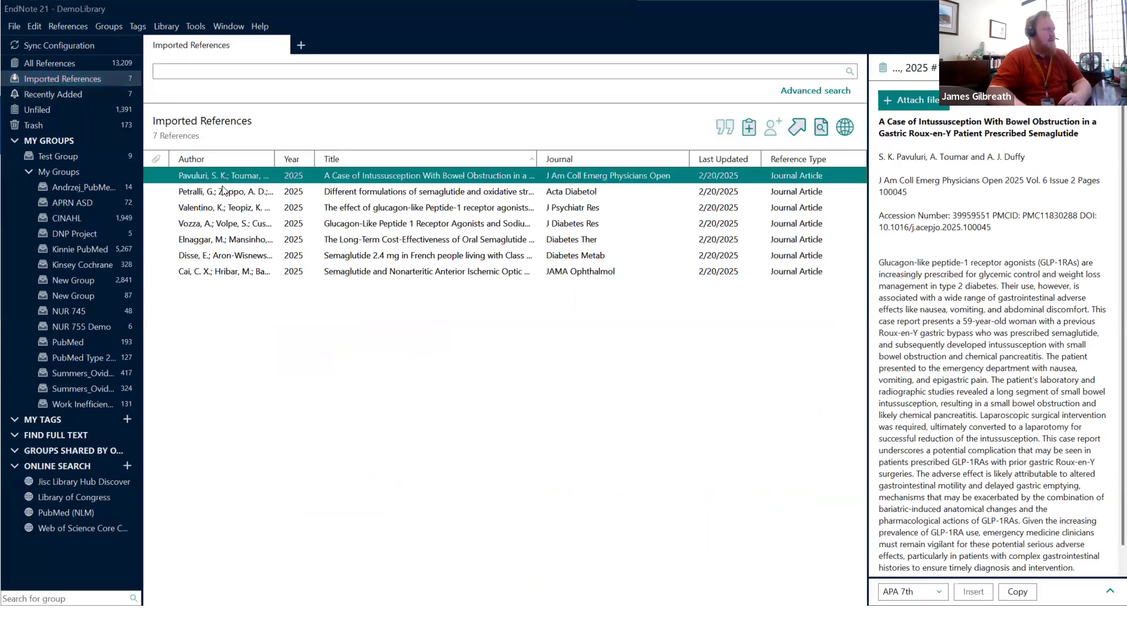
{"action": "left_click", "coordinate": [217, 225]}
{"action": "left_click", "coordinate": [216, 255]}
{"action": "left_click", "coordinate": [214, 272]}
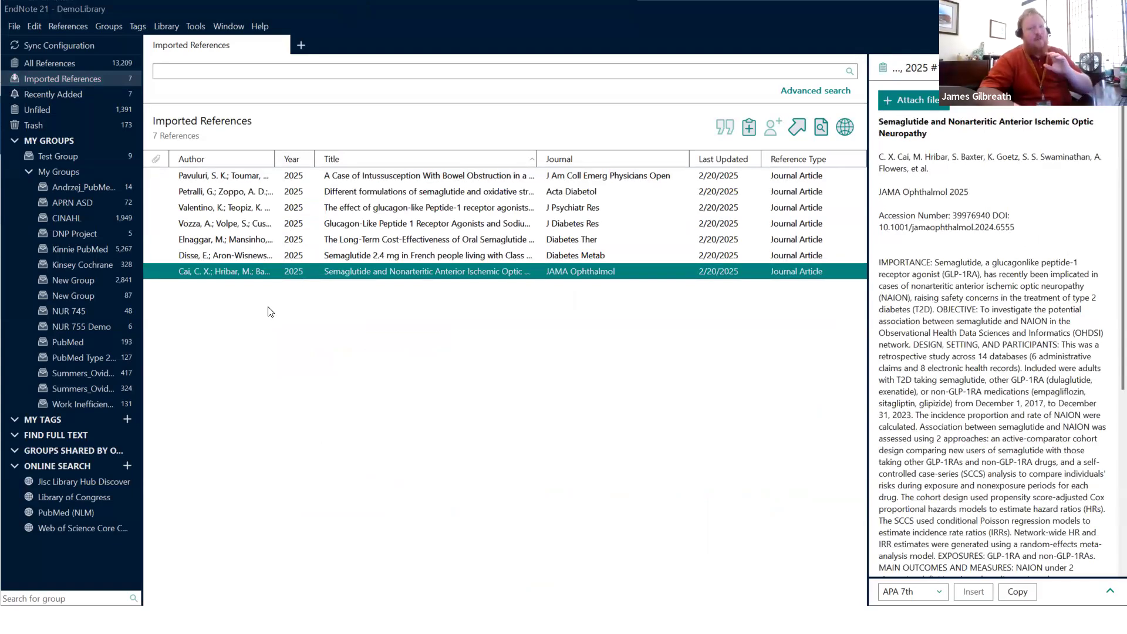
Step: Create a new group named 'Type 2 Ozempic' under My Groups
{"action": "right_click", "coordinate": [65, 168]}
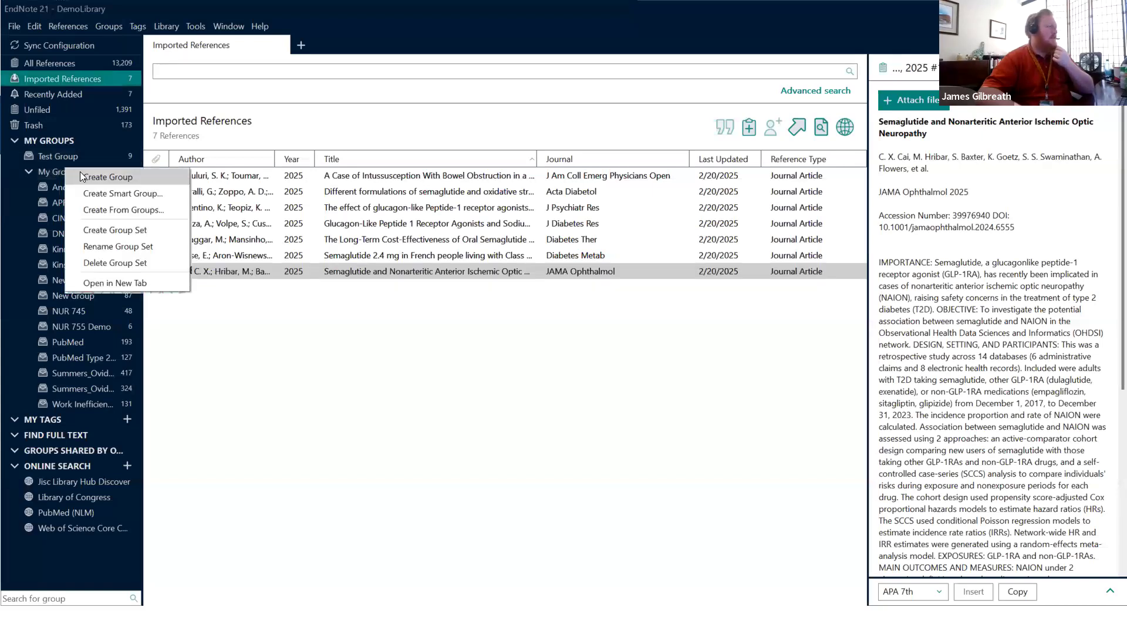
{"action": "left_click", "coordinate": [80, 173]}
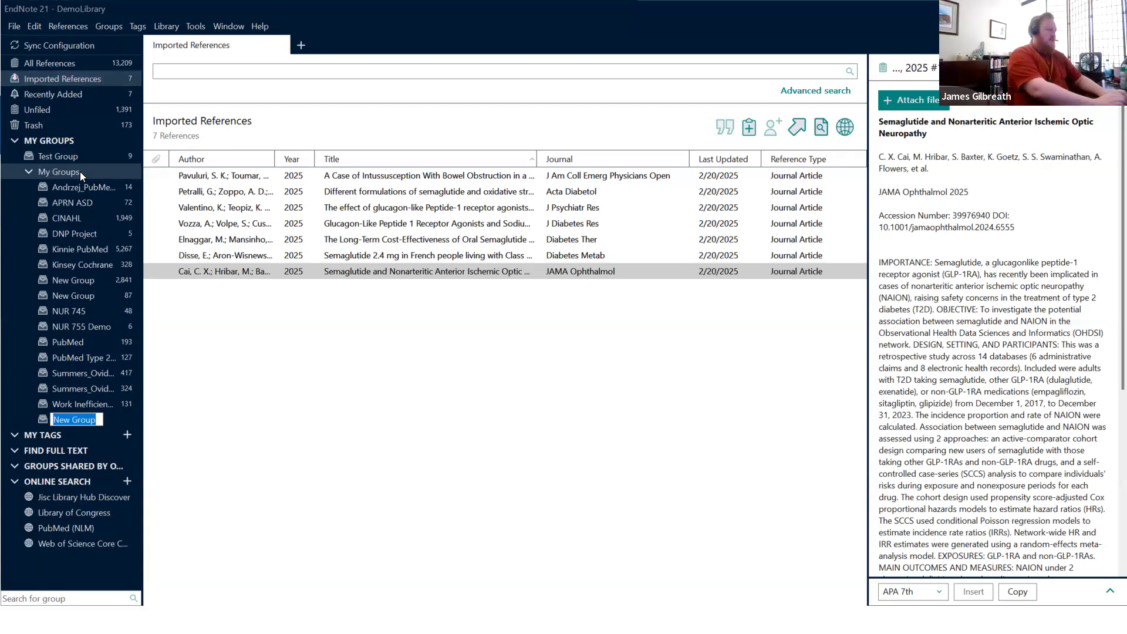
{"action": "type", "text": "D"}
{"action": "type", "text": "ype 2 O"}
{"action": "type", "text": "zempic"}
{"action": "key", "text": "Return"}
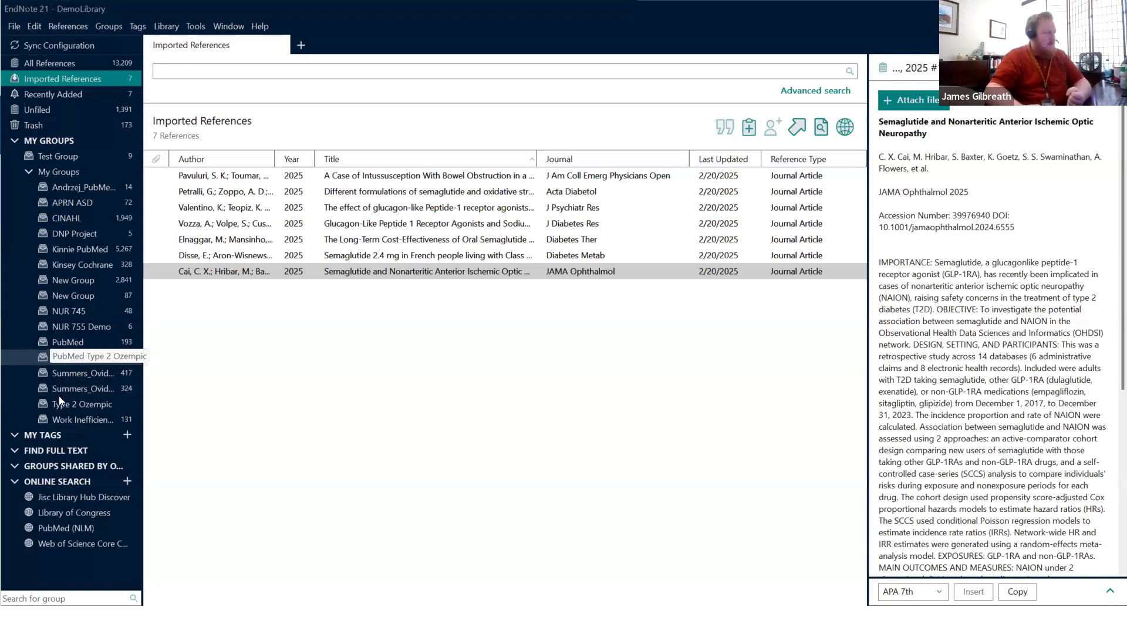
Step: Return to Imported References and preview one of the references
{"action": "left_click", "coordinate": [99, 67]}
{"action": "left_click", "coordinate": [99, 78]}
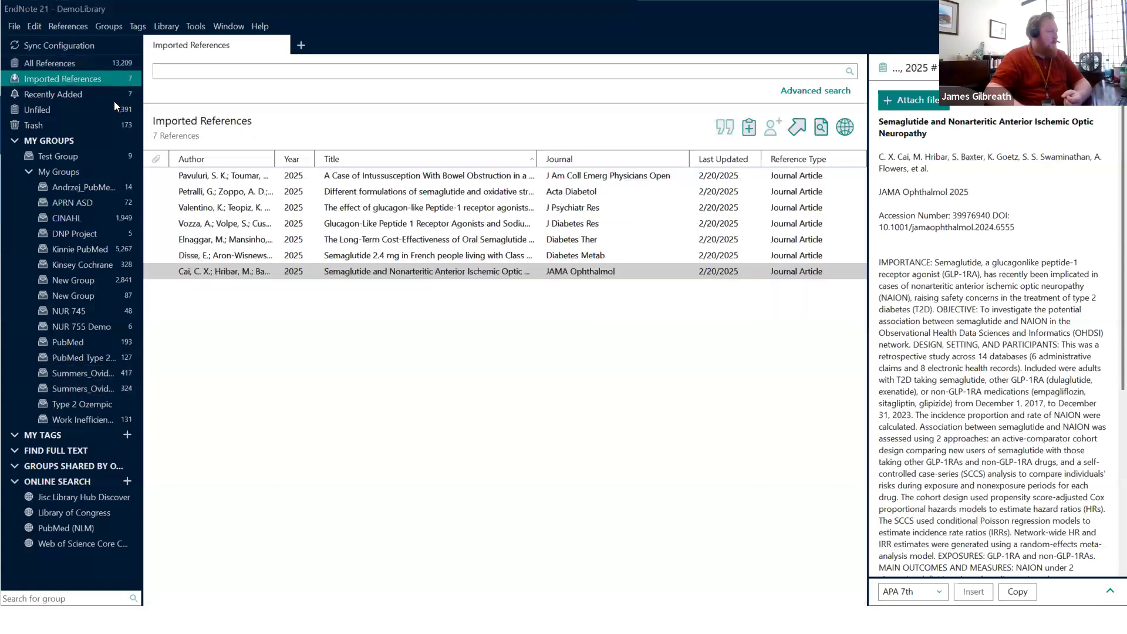
{"action": "left_click", "coordinate": [238, 211]}
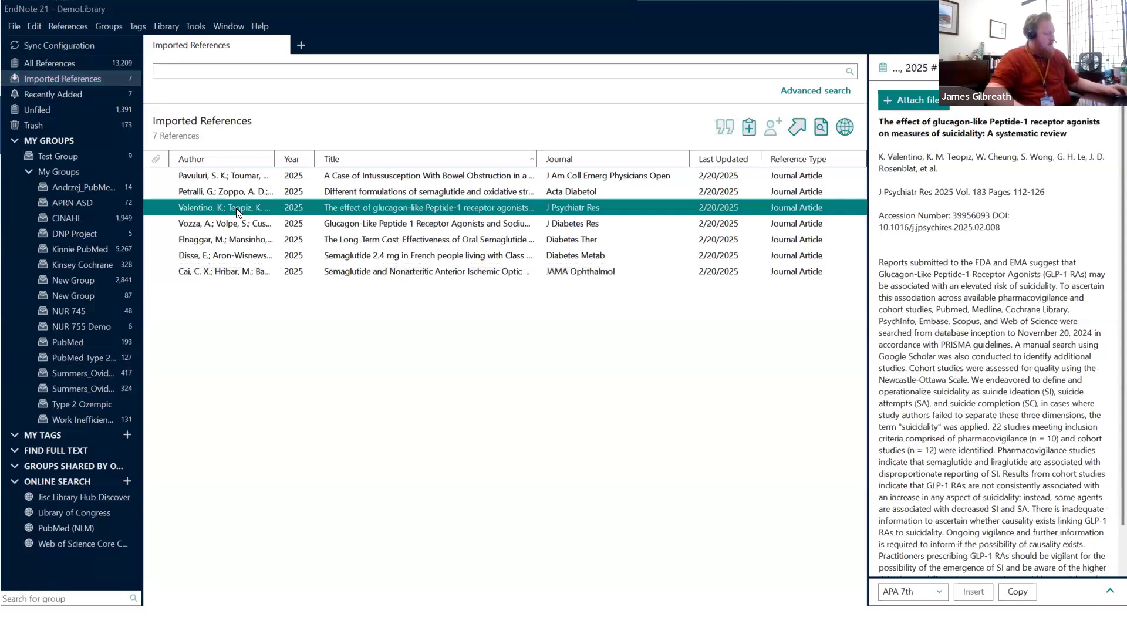
Step: Select all 7 imported references and drag them into the Type 2 Ozempic group
{"action": "key", "text": "ctrl+a"}
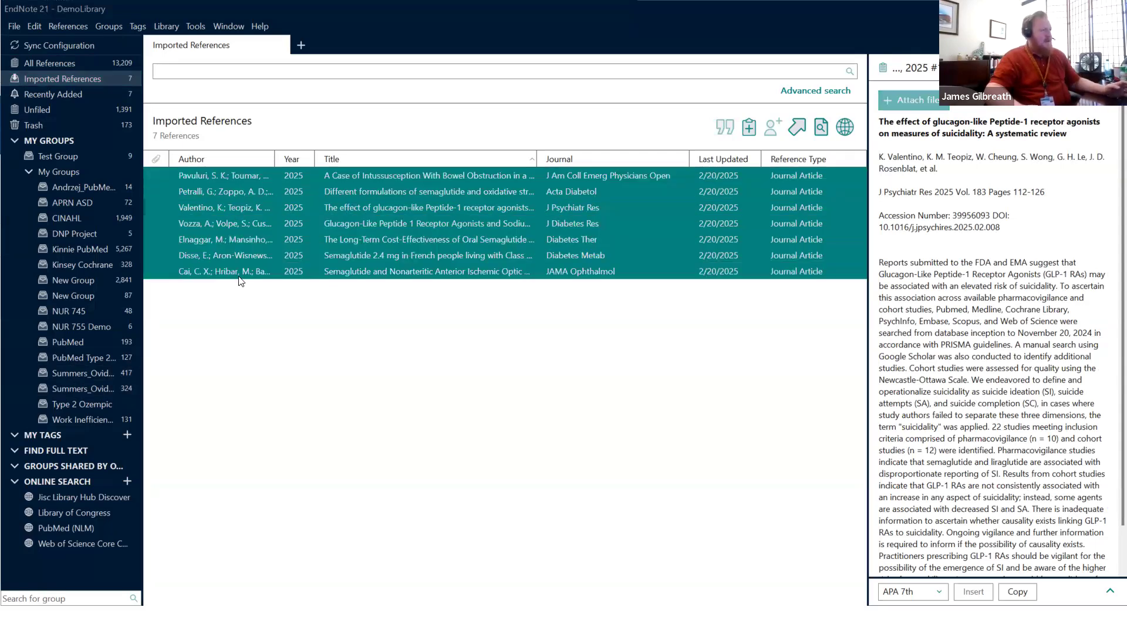
{"action": "left_click", "coordinate": [240, 214]}
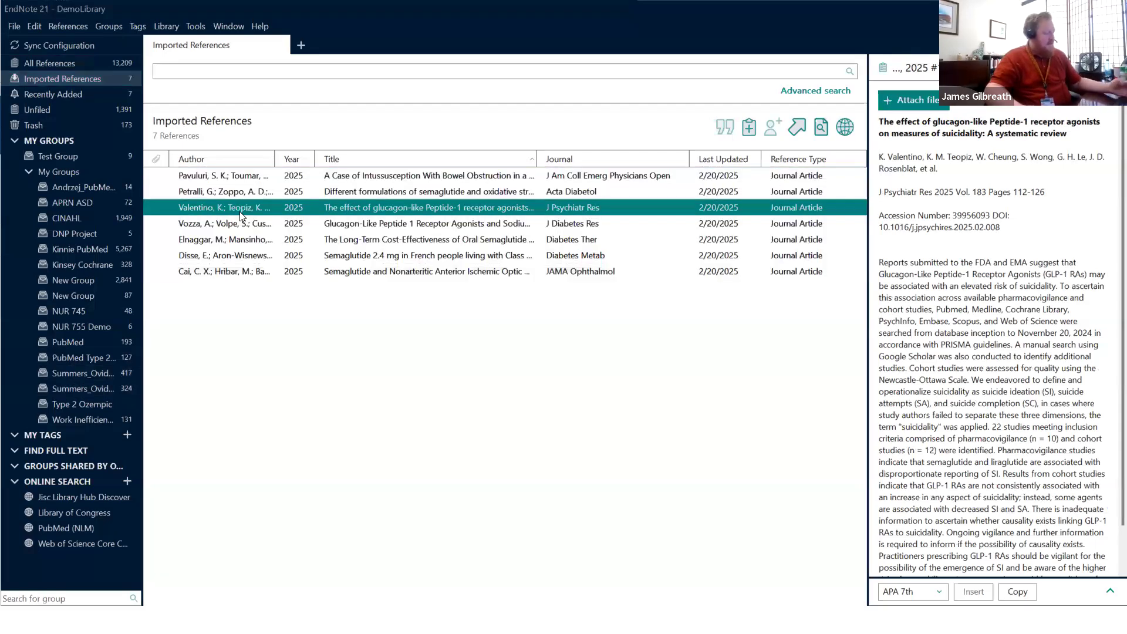
{"action": "key", "text": "ctrl+a"}
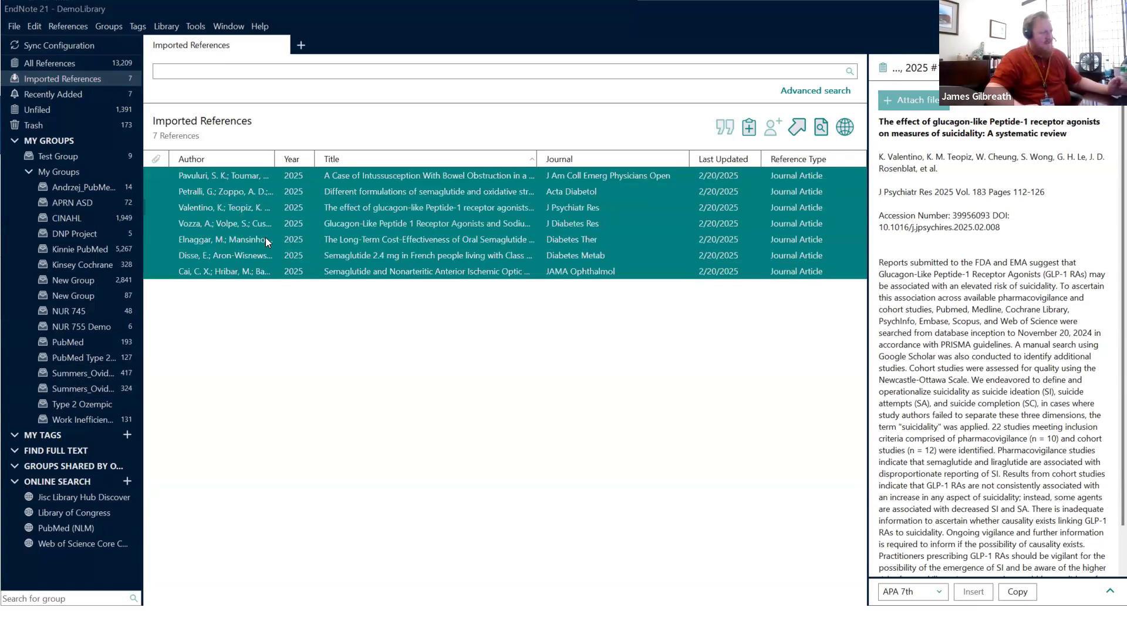
{"action": "left_click_drag", "start_coordinate": [277, 211], "coordinate": [83, 407]}
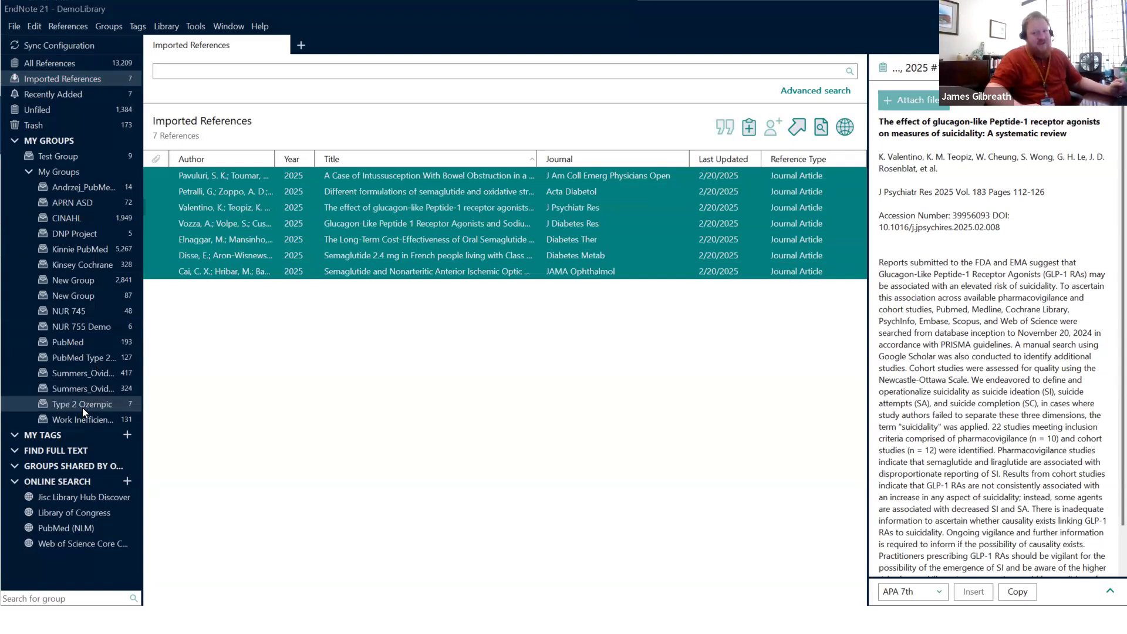
{"action": "left_click", "coordinate": [82, 404]}
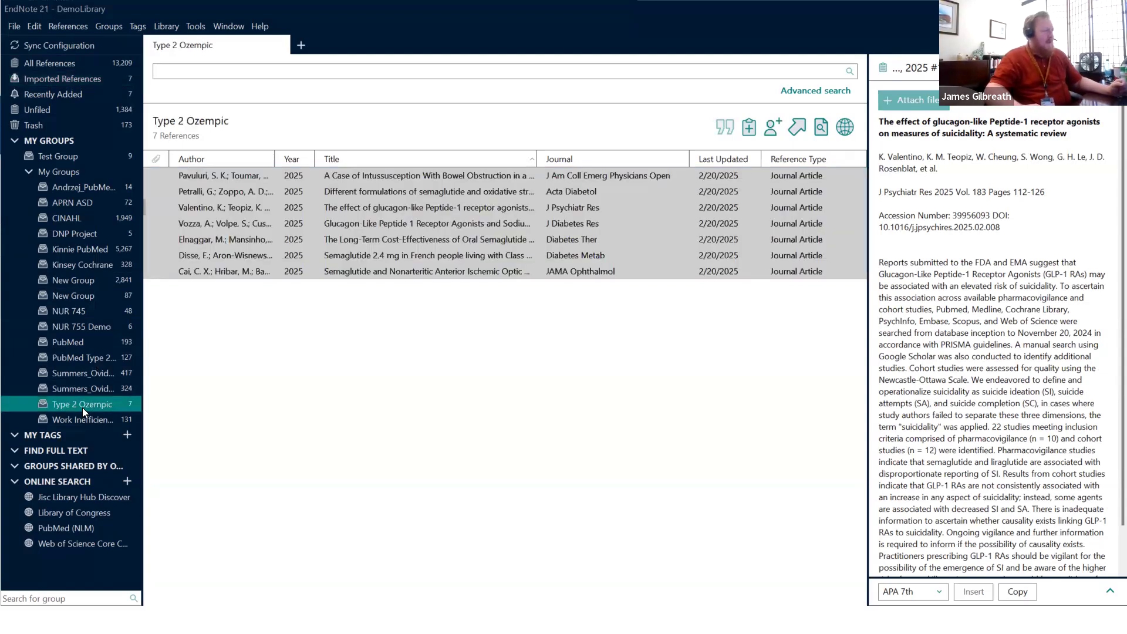
{"action": "left_click", "coordinate": [70, 404]}
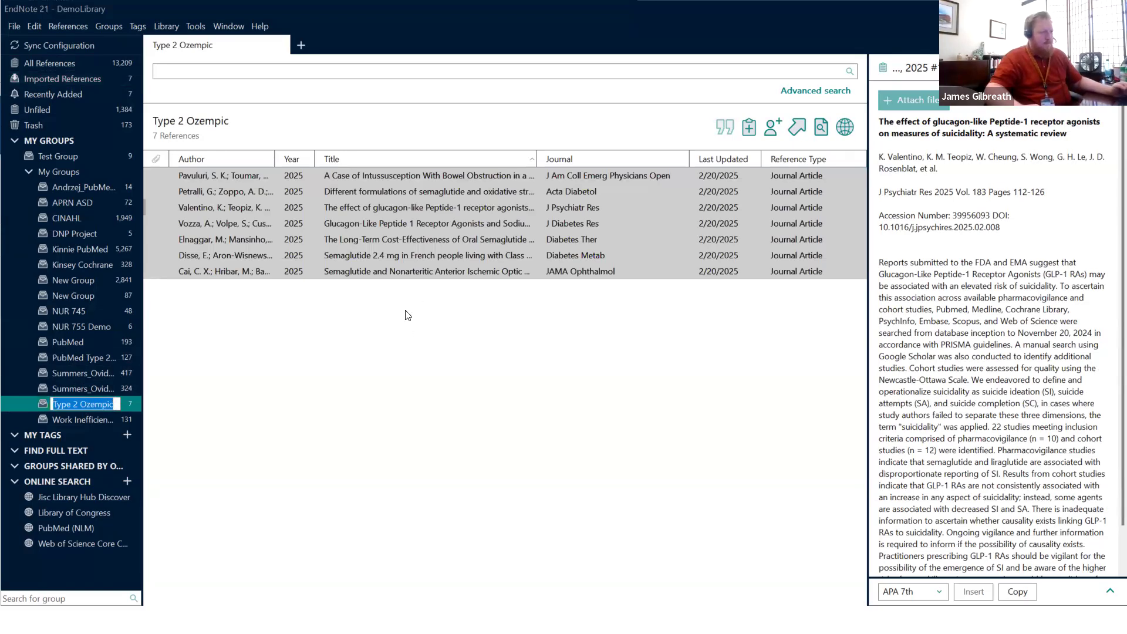
Step: Preview the group's first reference, then minimise EndNote to return to the PubMed results
{"action": "left_click", "coordinate": [239, 176]}
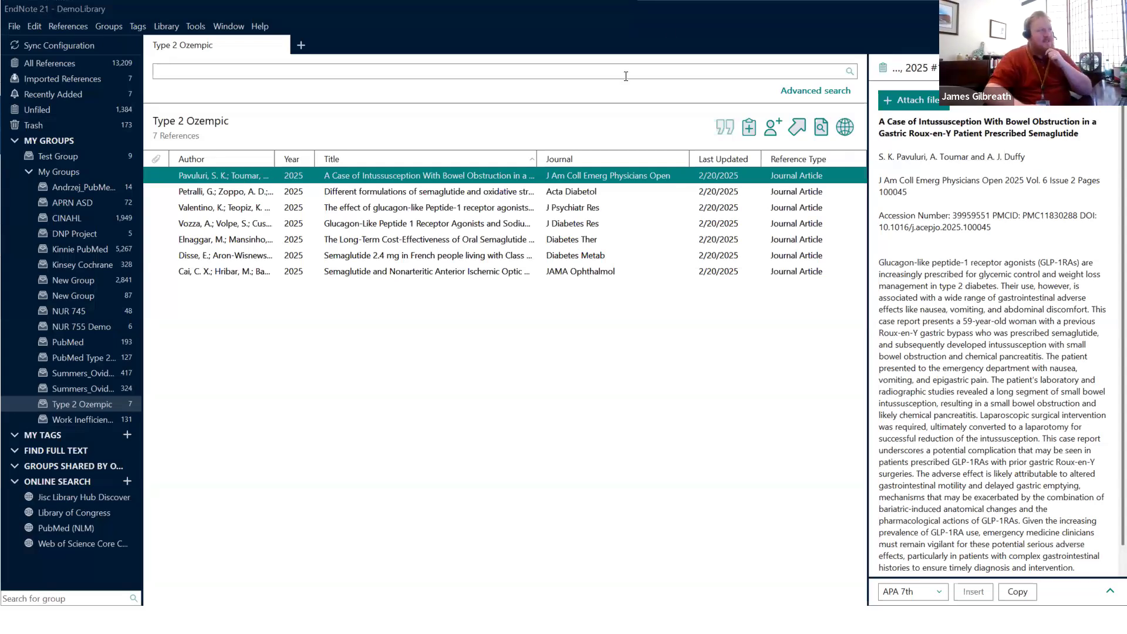
{"action": "double_click", "coordinate": [636, 9]}
{"action": "left_click", "coordinate": [3, 537]}
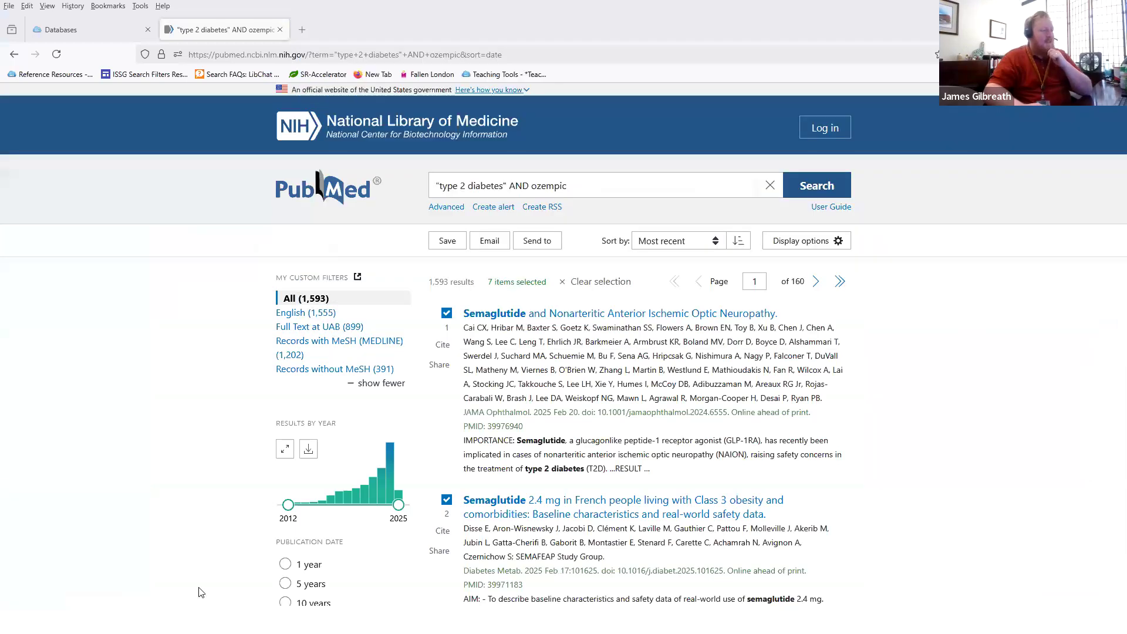
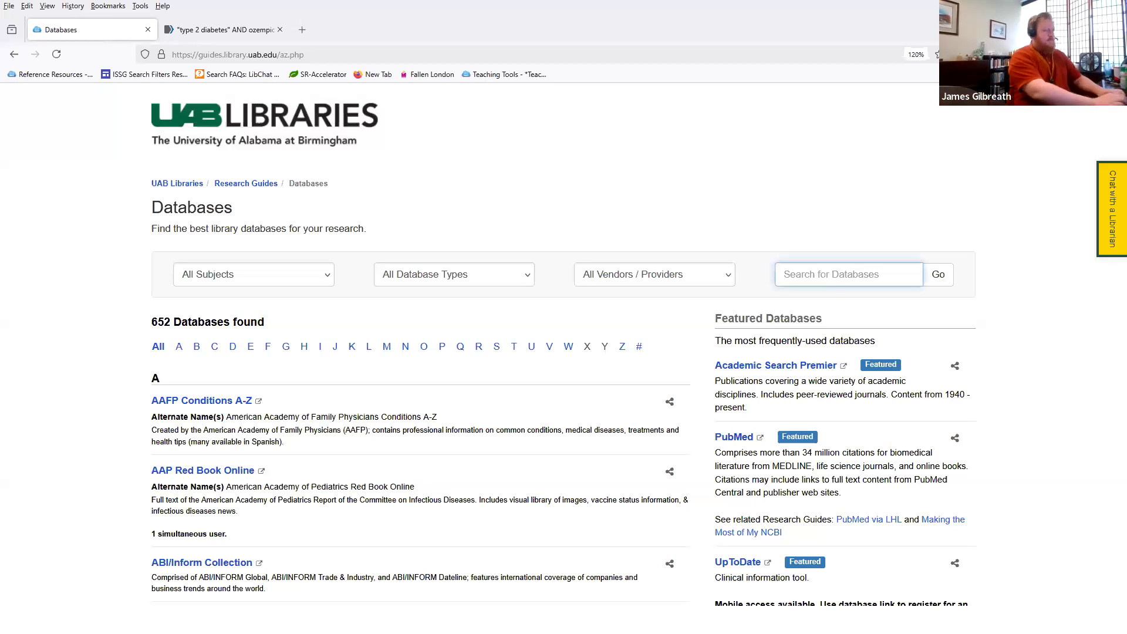
Step: Run the CINAHL database search and open CINAHL Plus with Full Text on EBSCOhost
{"action": "key", "text": "Return"}
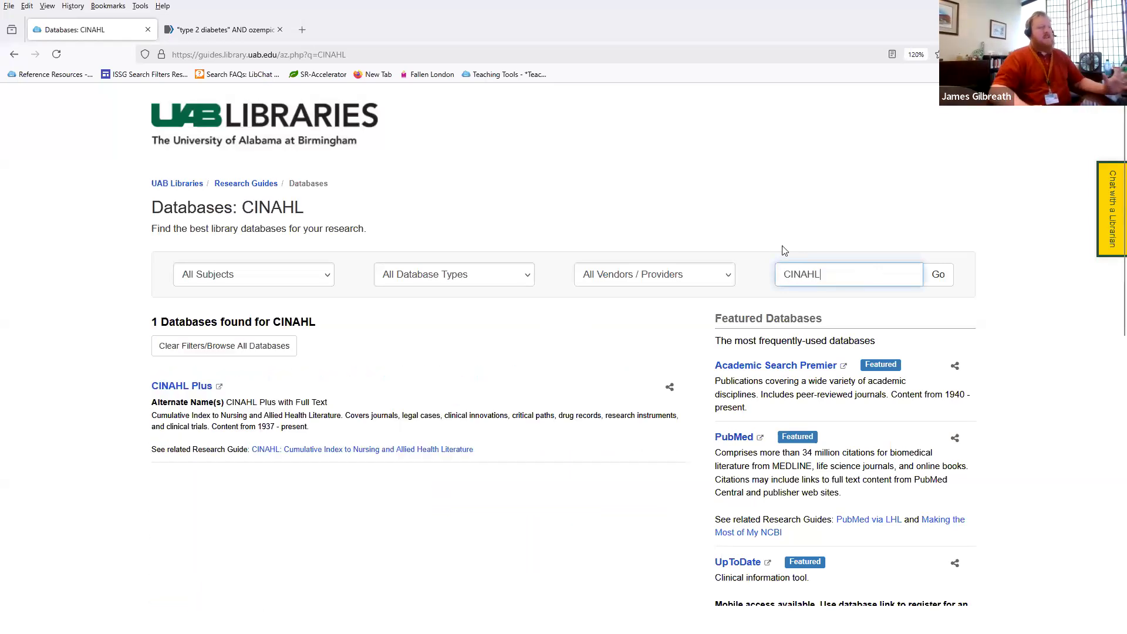
{"action": "left_click", "coordinate": [185, 388]}
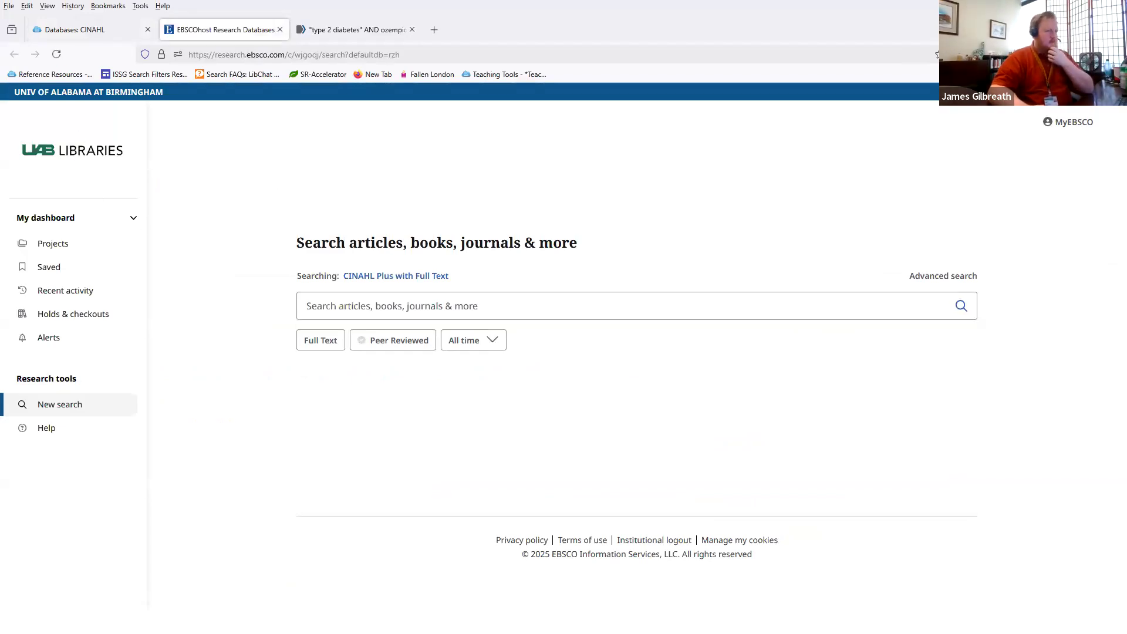
Step: Search CINAHL Plus for "type 2 diabetes" AND ozempic, correcting a typo along the way
{"action": "left_click", "coordinate": [342, 301]}
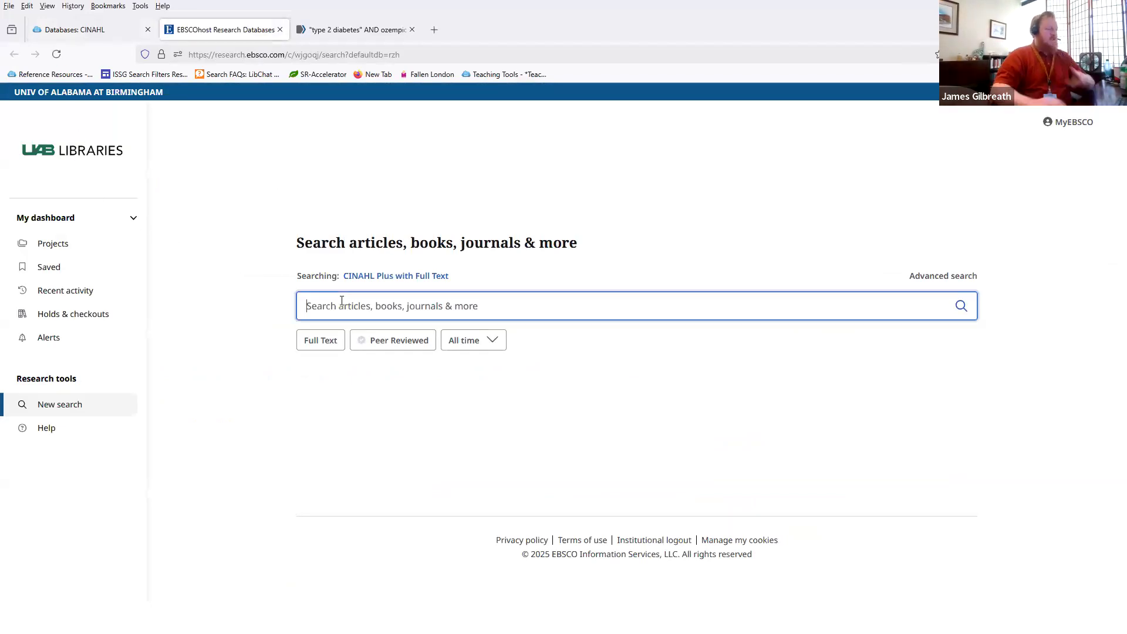
{"action": "type", "text": "\"tye"}
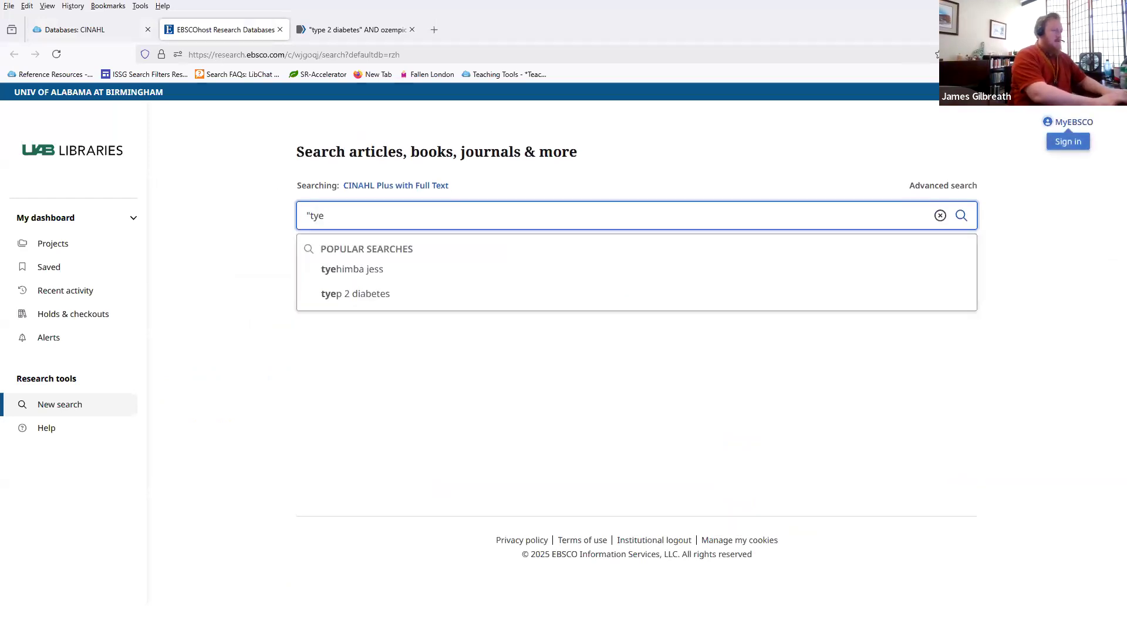
{"action": "key", "text": "BackSpace"}
{"action": "type", "text": "pe 2 diabetes"}
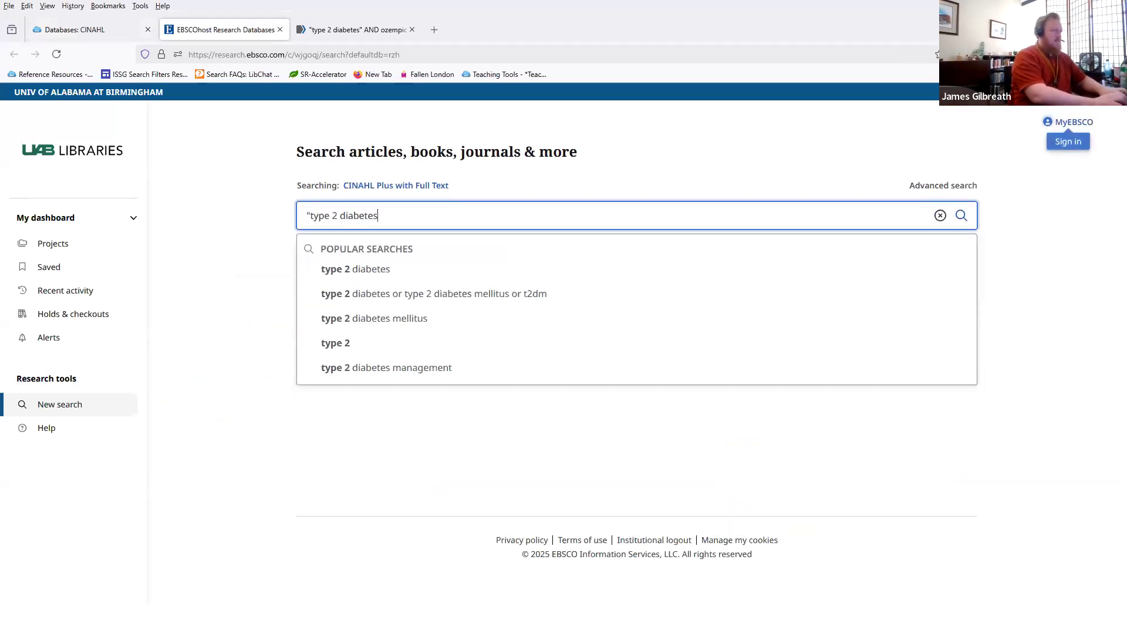
{"action": "type", "text": "\" AND ozempic"}
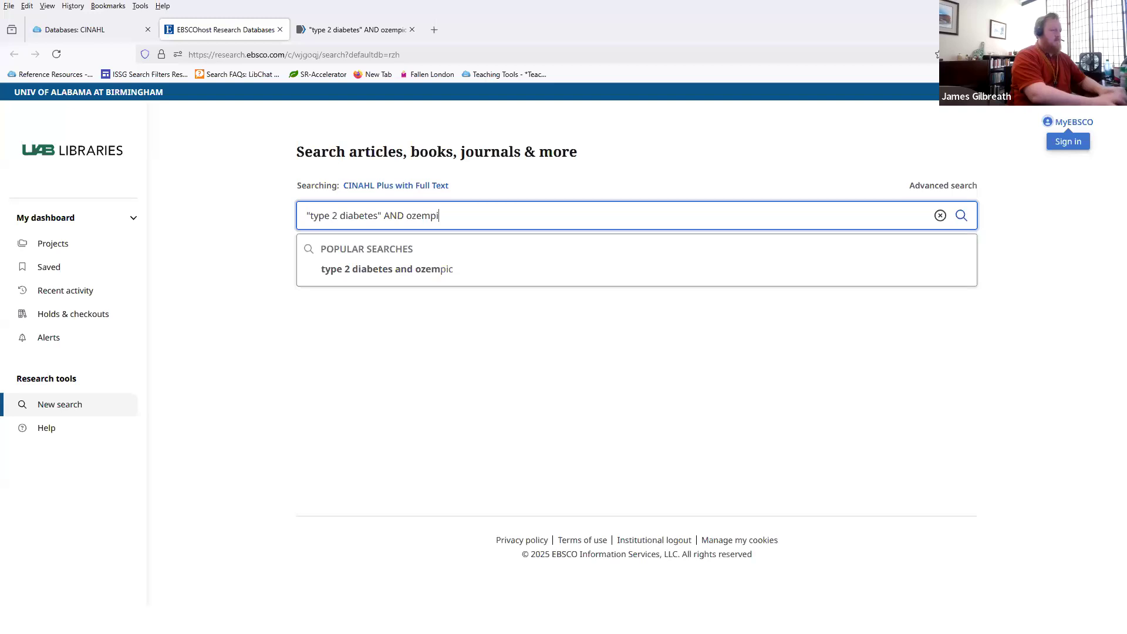
{"action": "key", "text": "Return"}
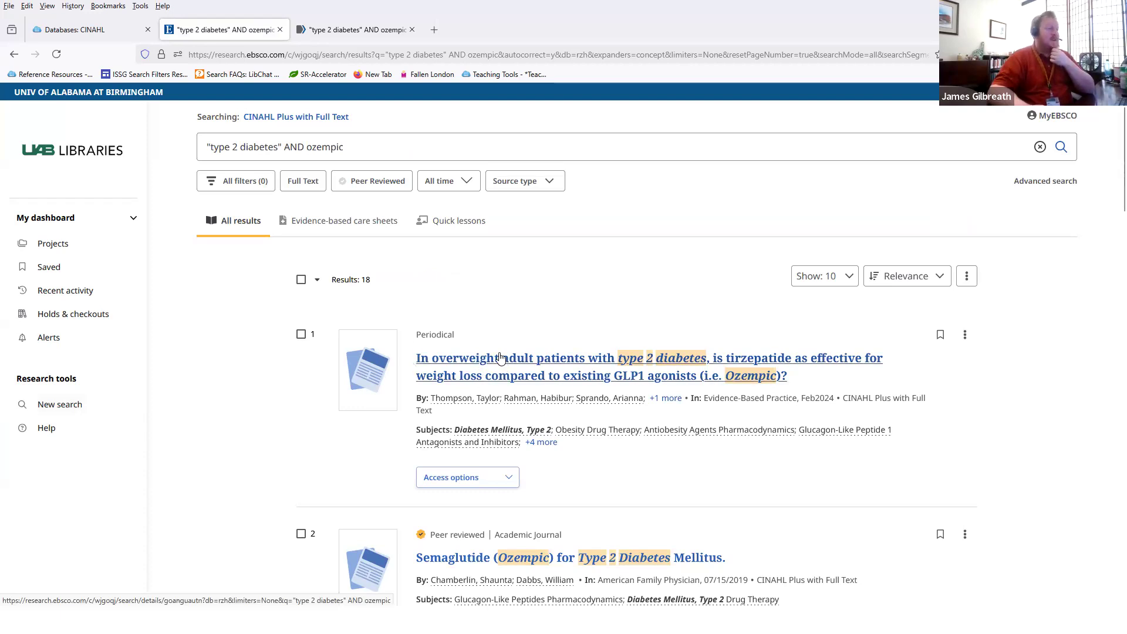
{"action": "left_click", "coordinate": [464, 361]}
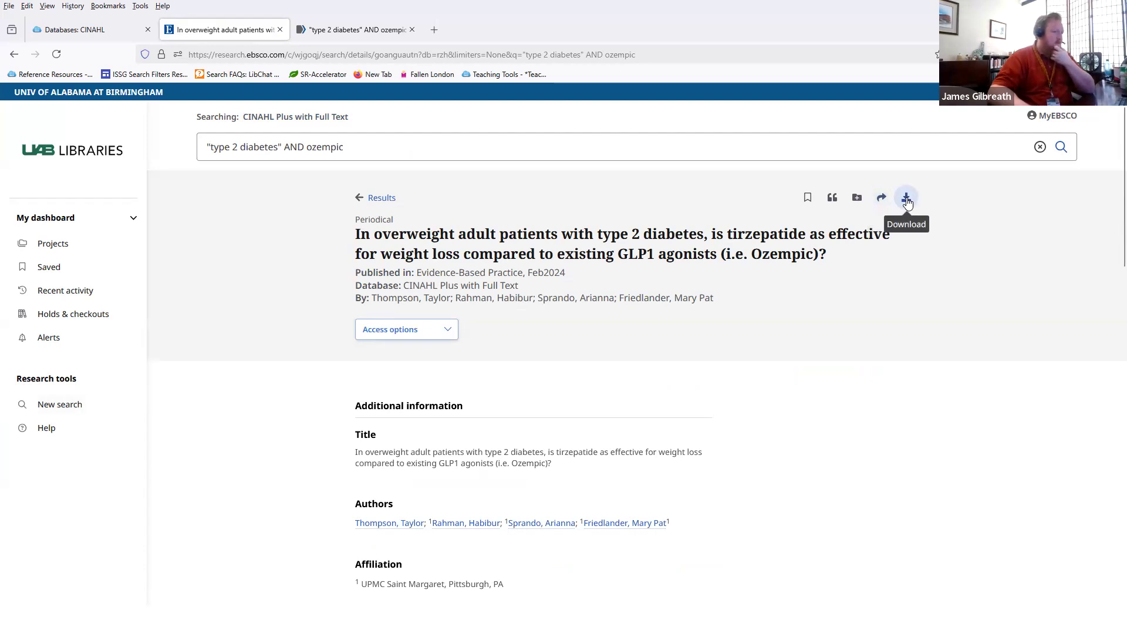
{"action": "left_click", "coordinate": [832, 201]}
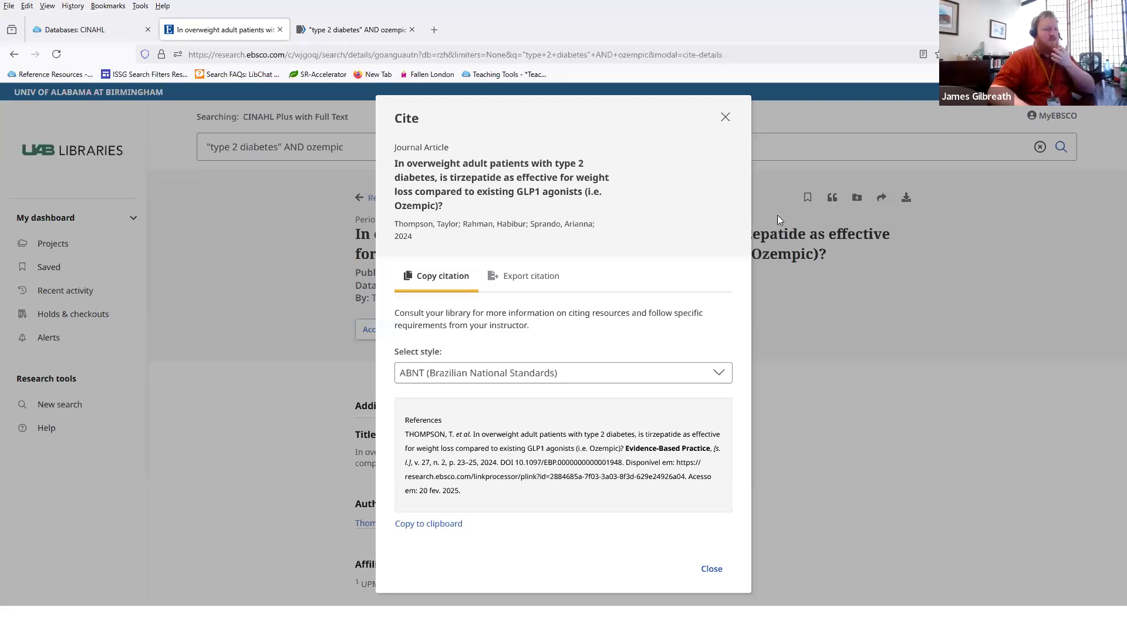
{"action": "left_click", "coordinate": [555, 277]}
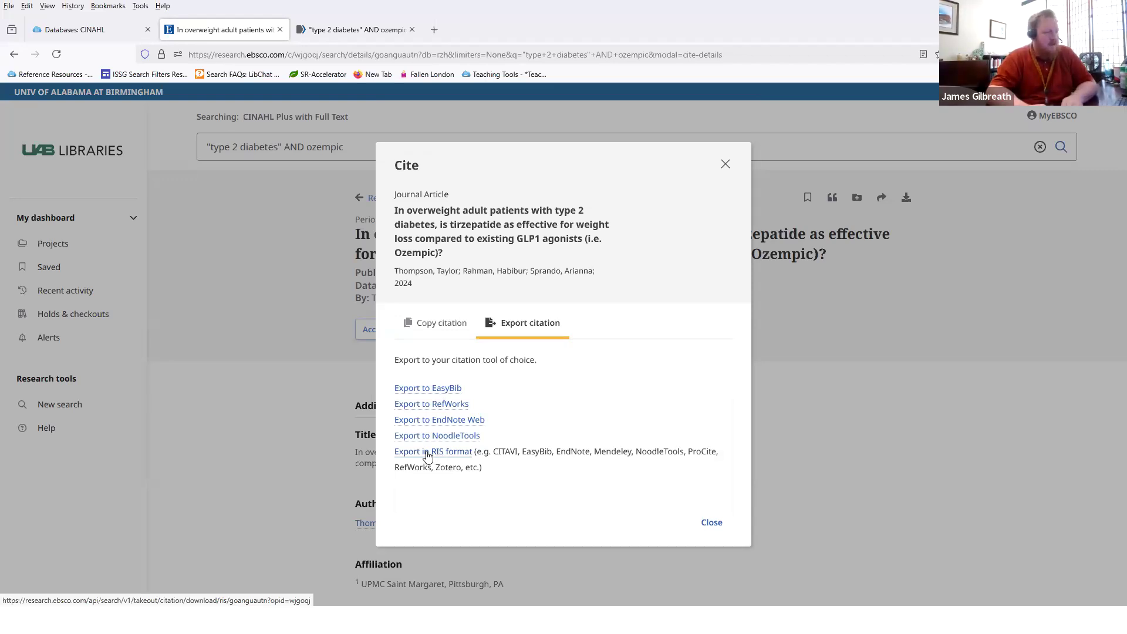
{"action": "left_click", "coordinate": [726, 163]}
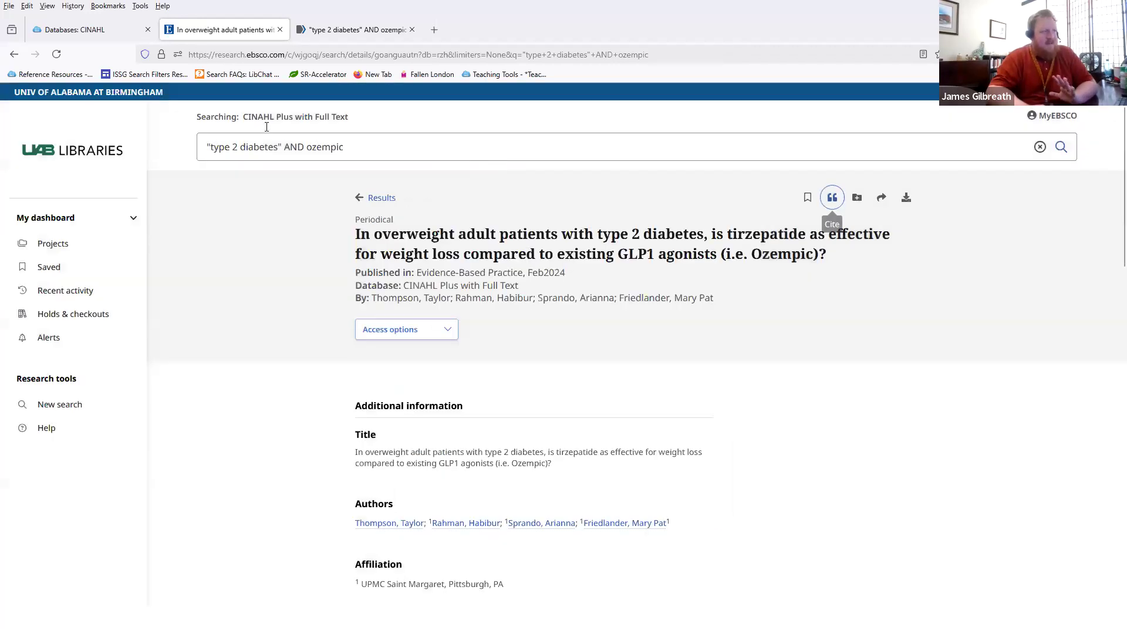
{"action": "left_click", "coordinate": [14, 55]}
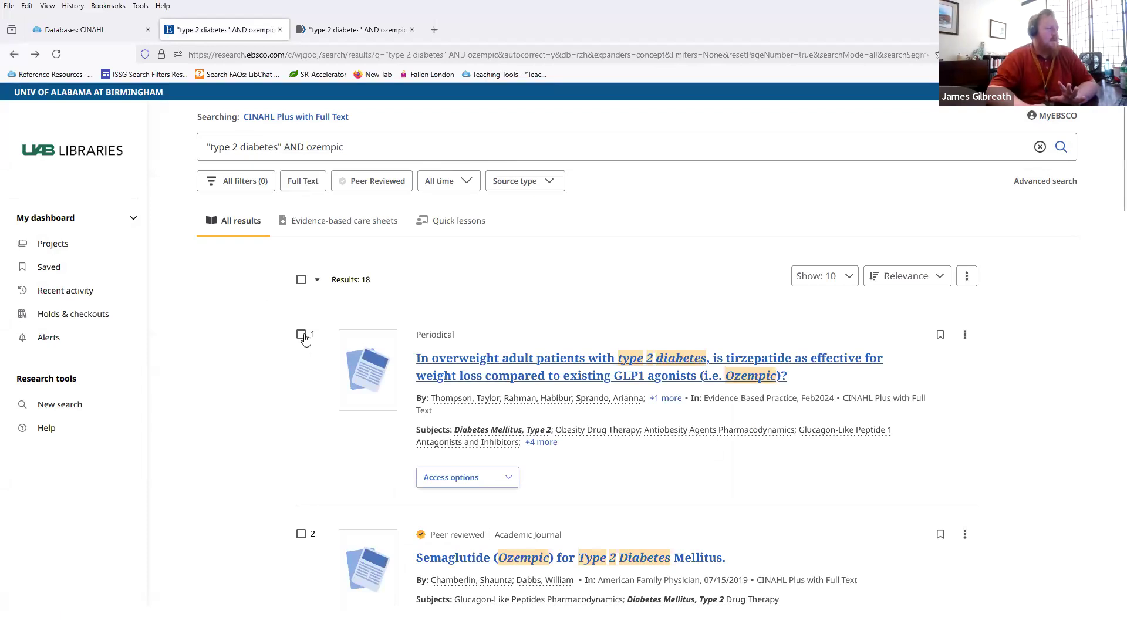
Step: Select all results on the page and load the results beyond the first ten
{"action": "left_click", "coordinate": [303, 336]}
{"action": "scroll", "coordinate": [305, 406], "scroll_direction": "down", "scroll_amount": 2}
{"action": "scroll", "coordinate": [304, 406], "scroll_direction": "down", "scroll_amount": 3}
{"action": "scroll", "coordinate": [294, 352], "scroll_direction": "up", "scroll_amount": 5}
{"action": "left_click", "coordinate": [301, 280]}
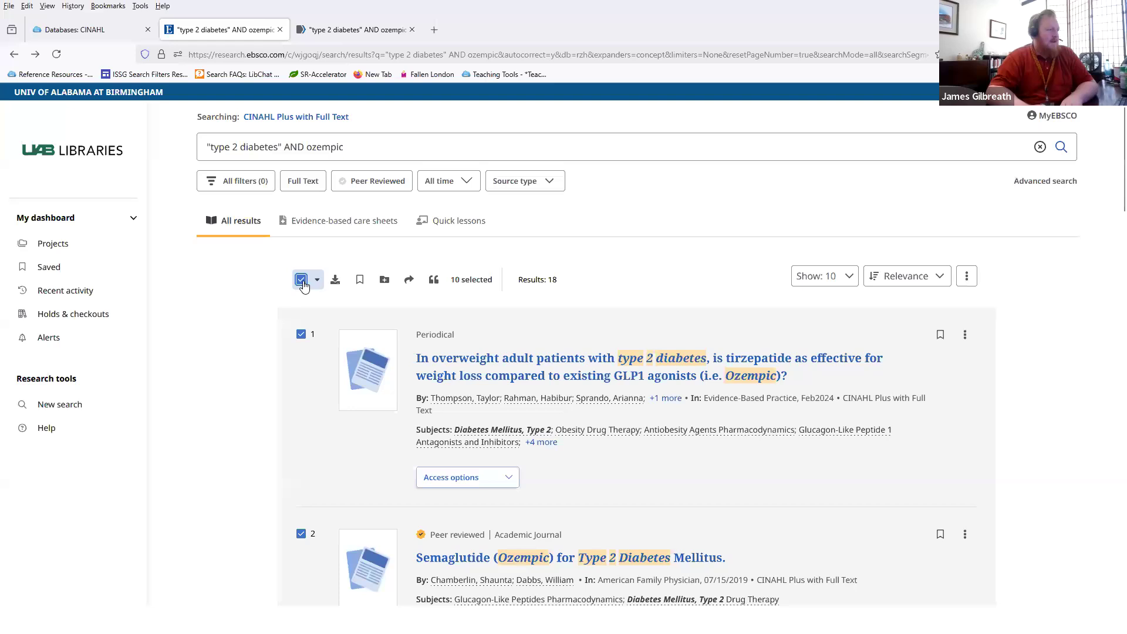
{"action": "scroll", "coordinate": [298, 302], "scroll_direction": "down", "scroll_amount": 5}
{"action": "scroll", "coordinate": [299, 305], "scroll_direction": "up", "scroll_amount": 5}
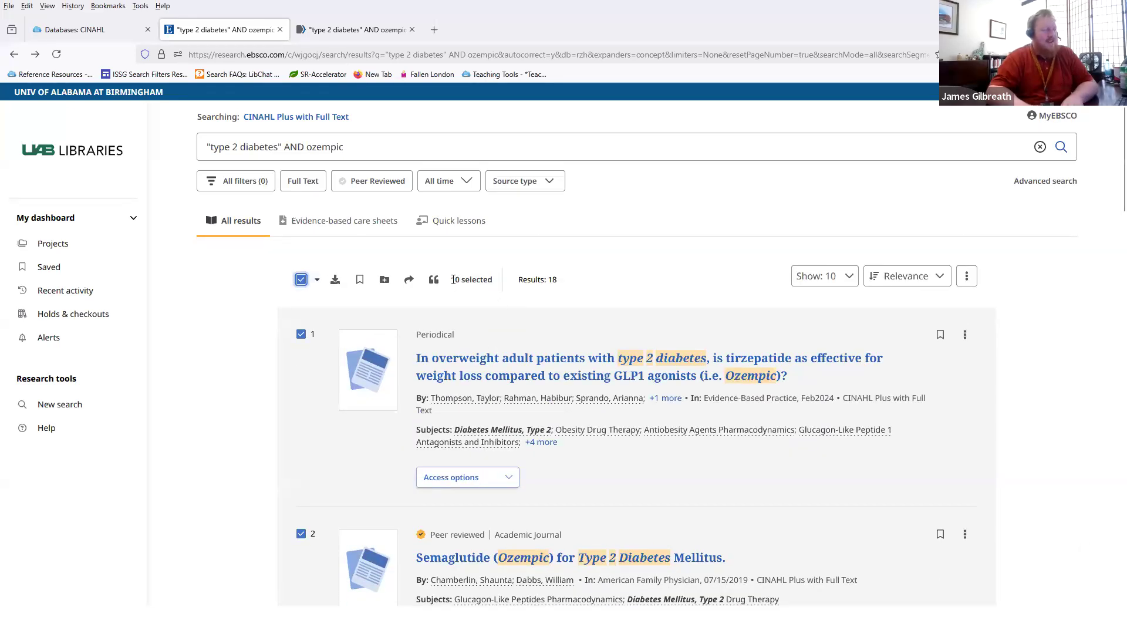
{"action": "scroll", "coordinate": [453, 280], "scroll_direction": "down", "scroll_amount": 20}
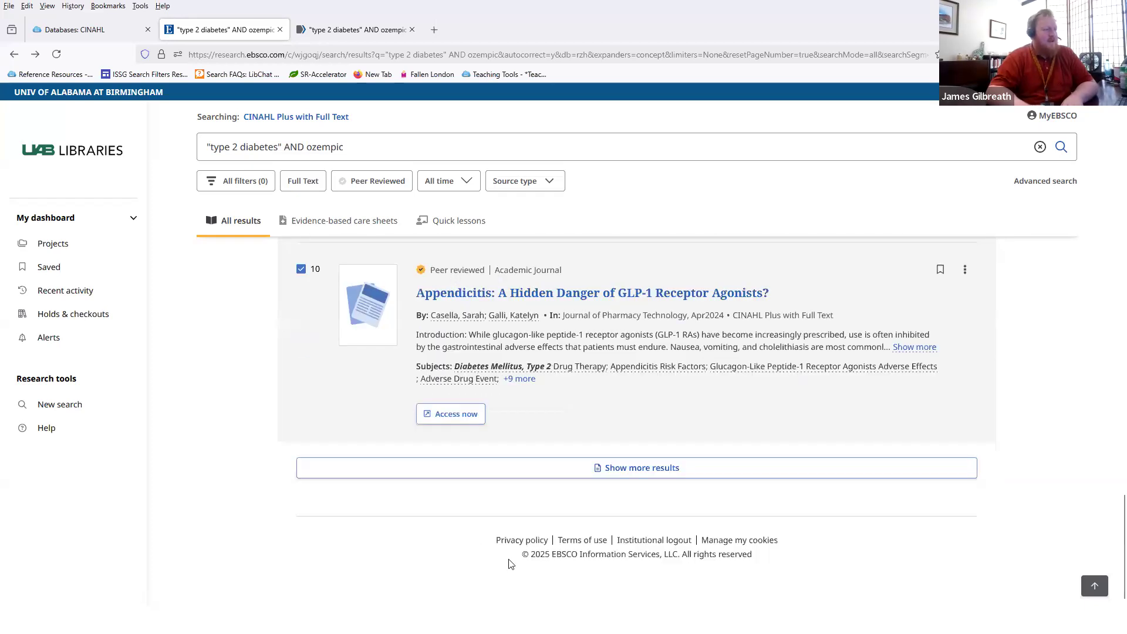
{"action": "left_click", "coordinate": [558, 468]}
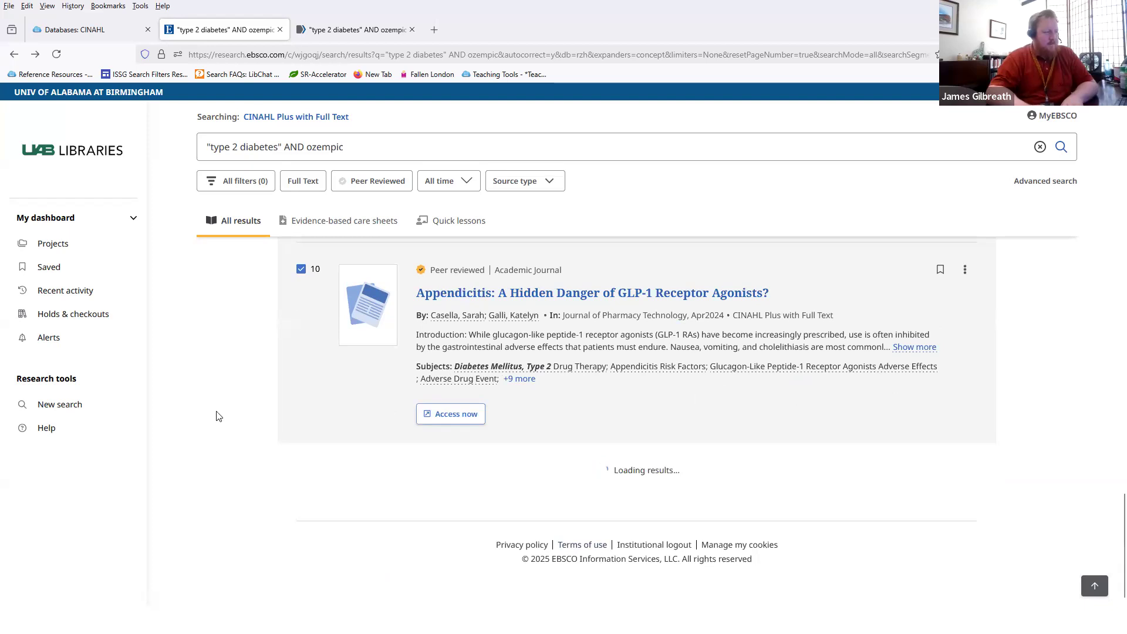
Step: Save all 18 selected results and open the Saved records list
{"action": "scroll", "coordinate": [240, 416], "scroll_direction": "up", "scroll_amount": 20}
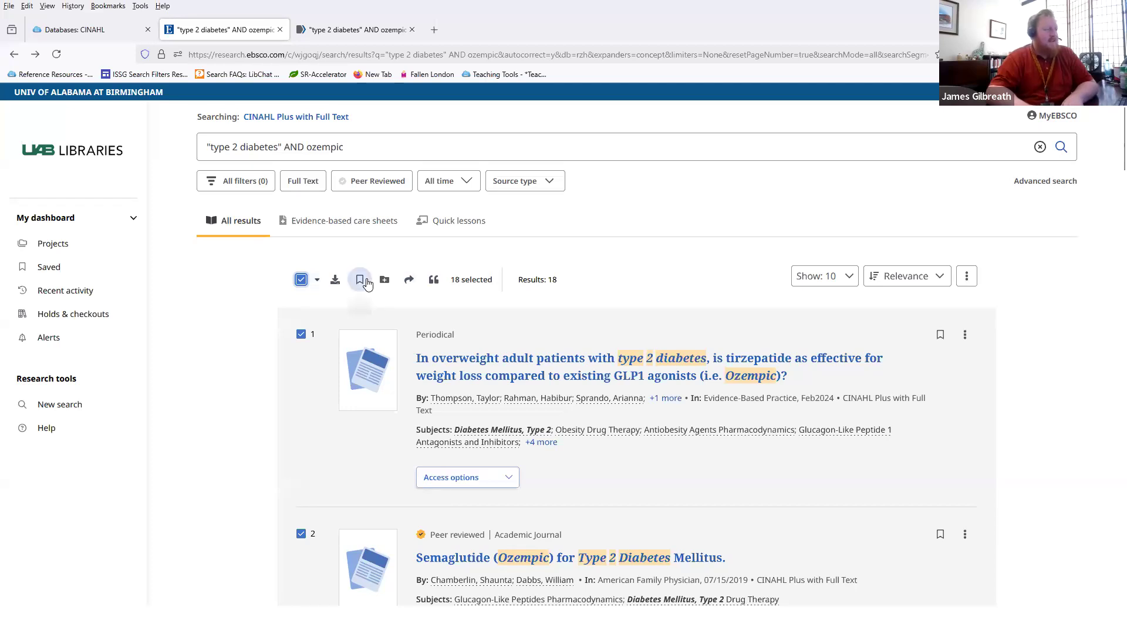
{"action": "left_click", "coordinate": [360, 281]}
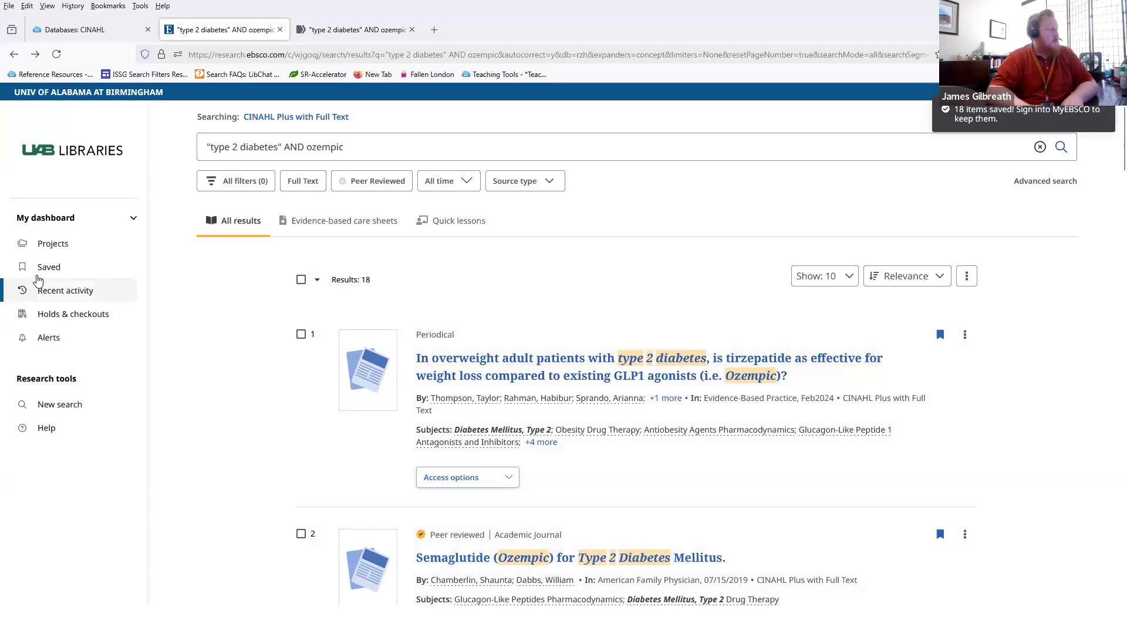
{"action": "left_click", "coordinate": [39, 278]}
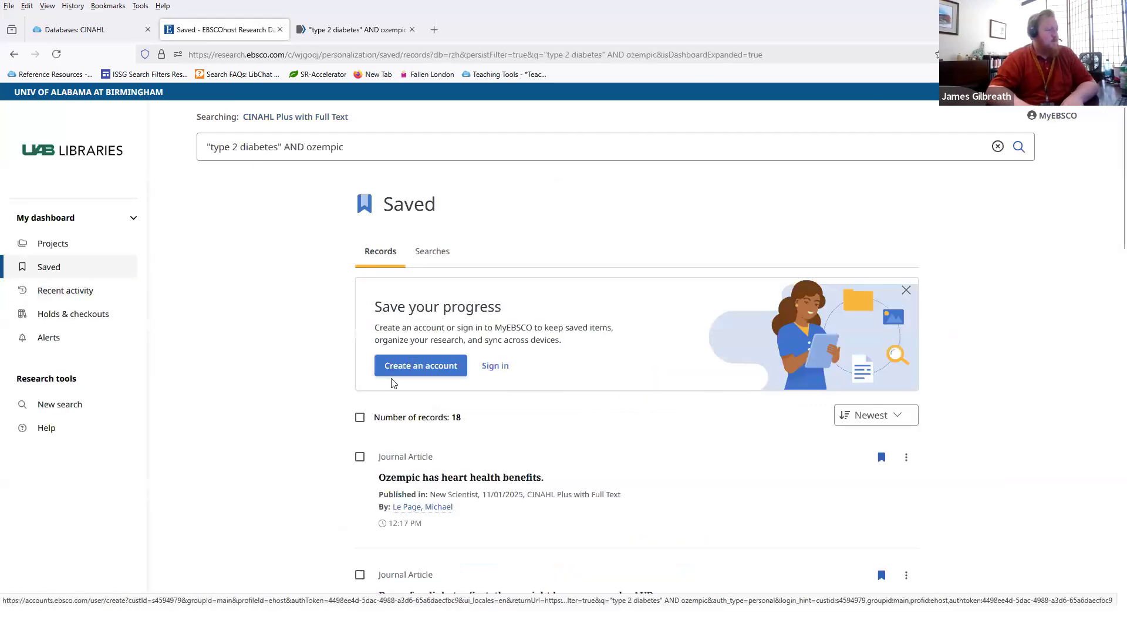
Step: Try exporting the visible saved records, then load the rest of the 18 saved records
{"action": "left_click", "coordinate": [359, 418]}
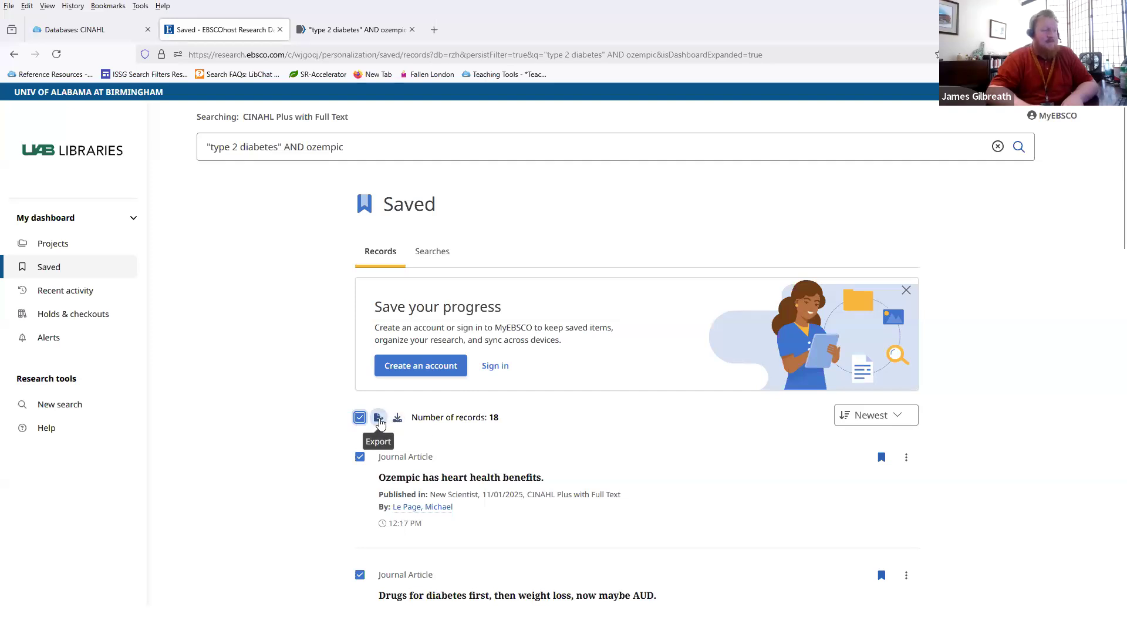
{"action": "left_click", "coordinate": [378, 418]}
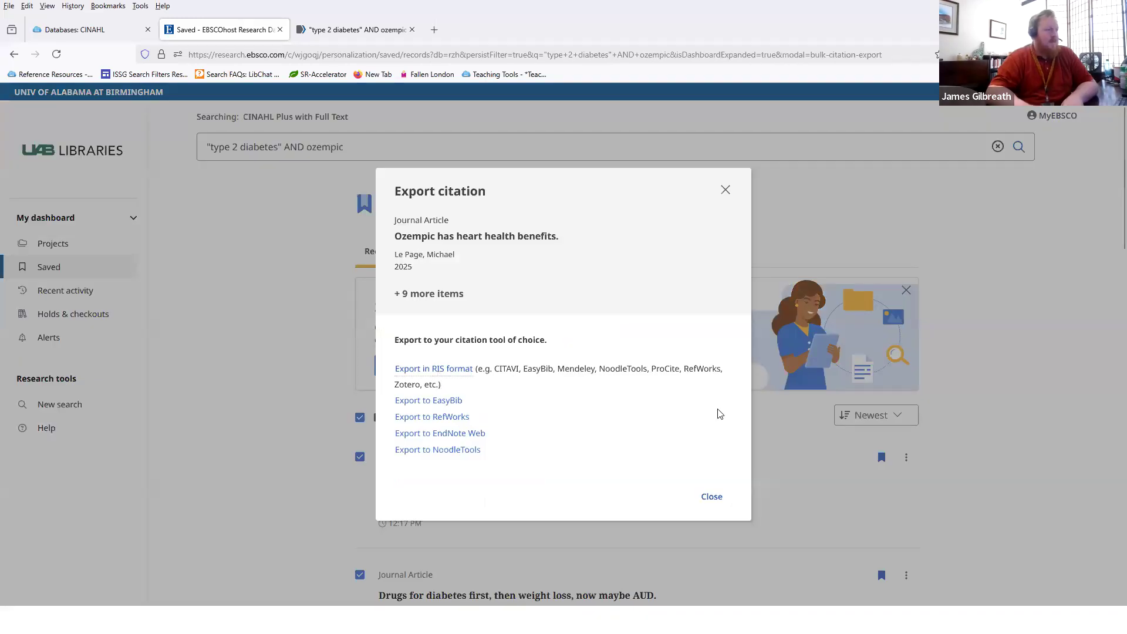
{"action": "left_click", "coordinate": [713, 496]}
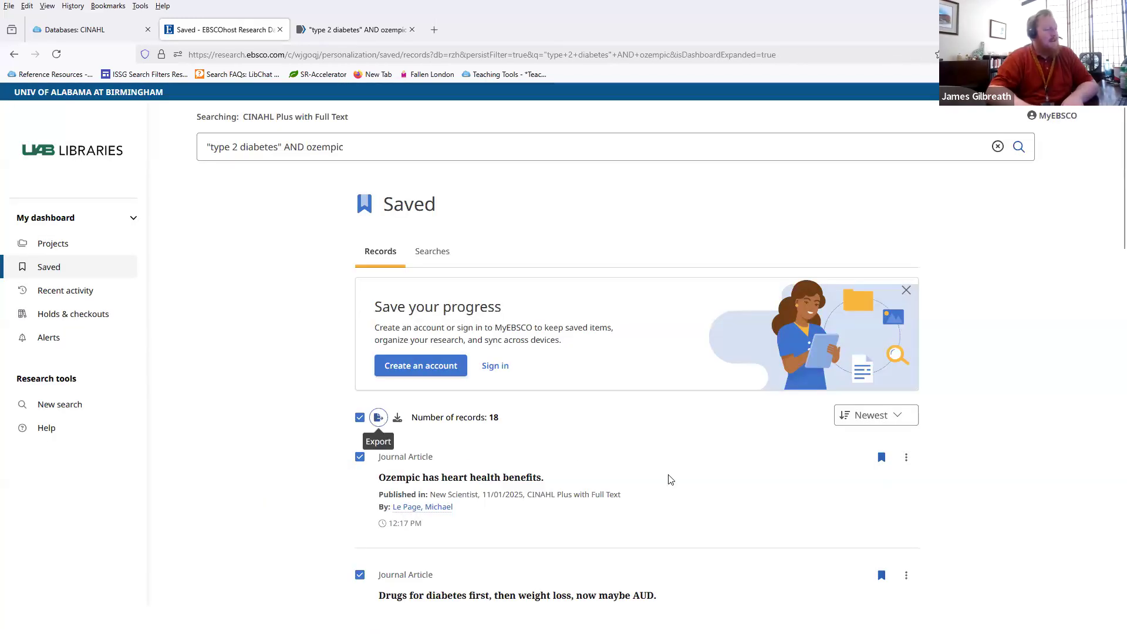
{"action": "scroll", "coordinate": [670, 480], "scroll_direction": "down", "scroll_amount": 10}
{"action": "scroll", "coordinate": [640, 472], "scroll_direction": "down", "scroll_amount": 10}
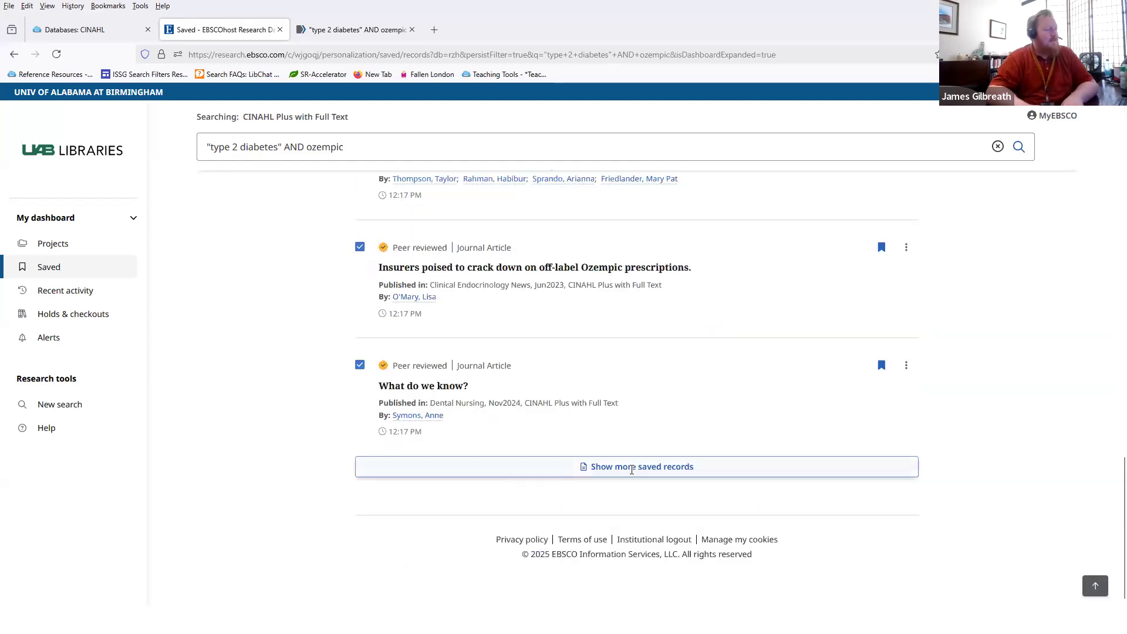
{"action": "left_click", "coordinate": [631, 467]}
{"action": "scroll", "coordinate": [630, 474], "scroll_direction": "down", "scroll_amount": 6}
{"action": "scroll", "coordinate": [349, 360], "scroll_direction": "up", "scroll_amount": 4}
{"action": "scroll", "coordinate": [350, 399], "scroll_direction": "up", "scroll_amount": 15}
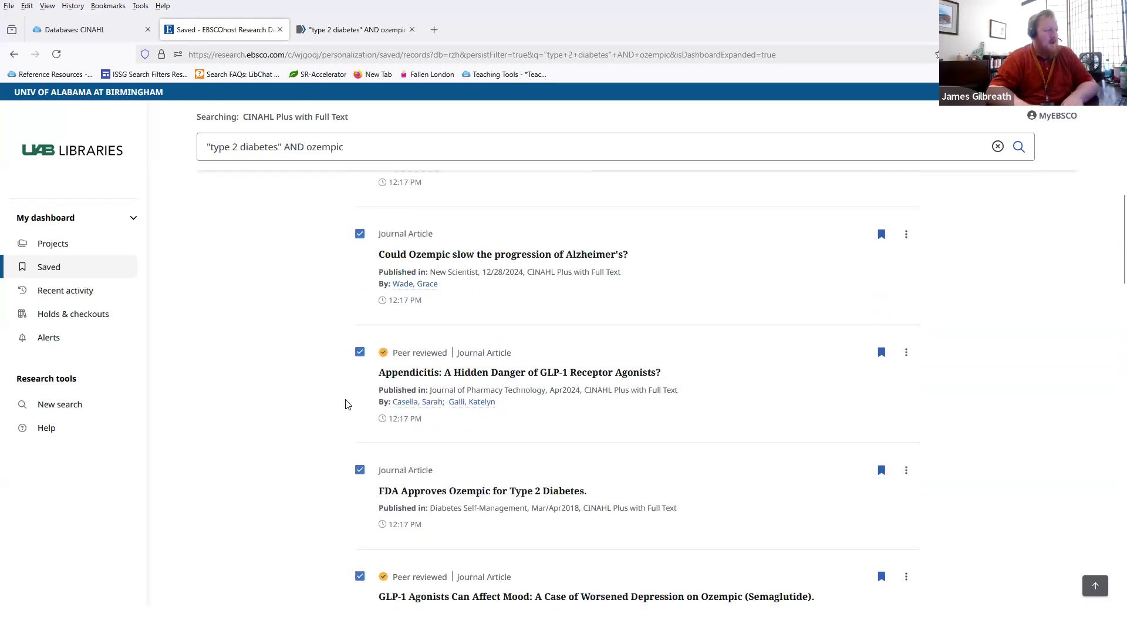
Step: Export all 18 saved records in RIS format and open EBSCO-Export-02_20_2025.ris
{"action": "left_click", "coordinate": [361, 418]}
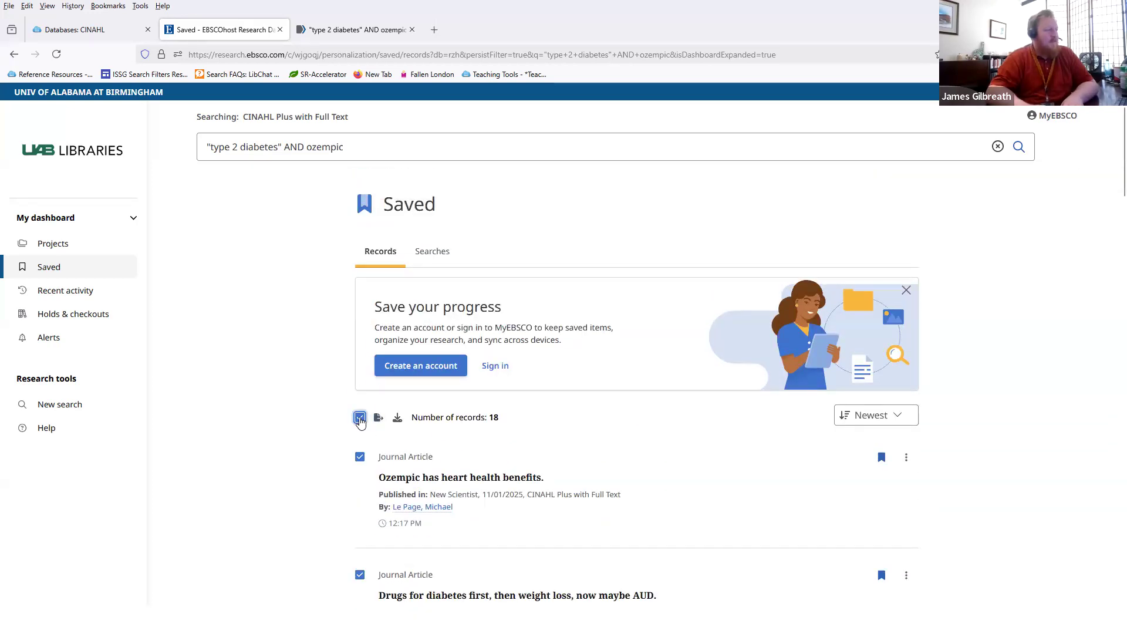
{"action": "left_click", "coordinate": [378, 417]}
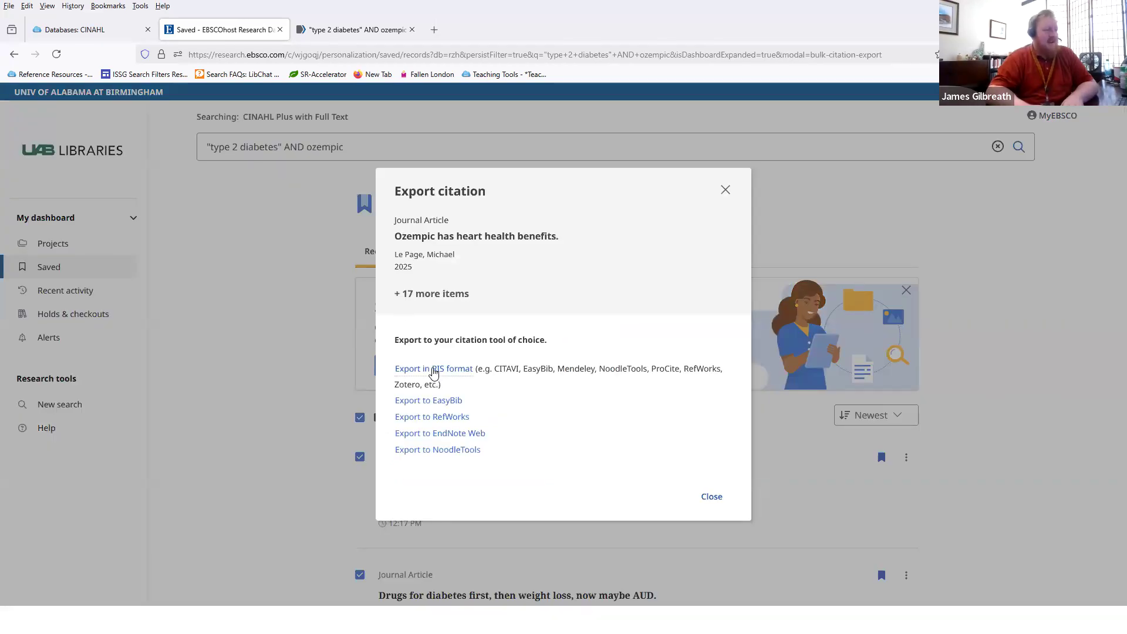
{"action": "left_click", "coordinate": [433, 370]}
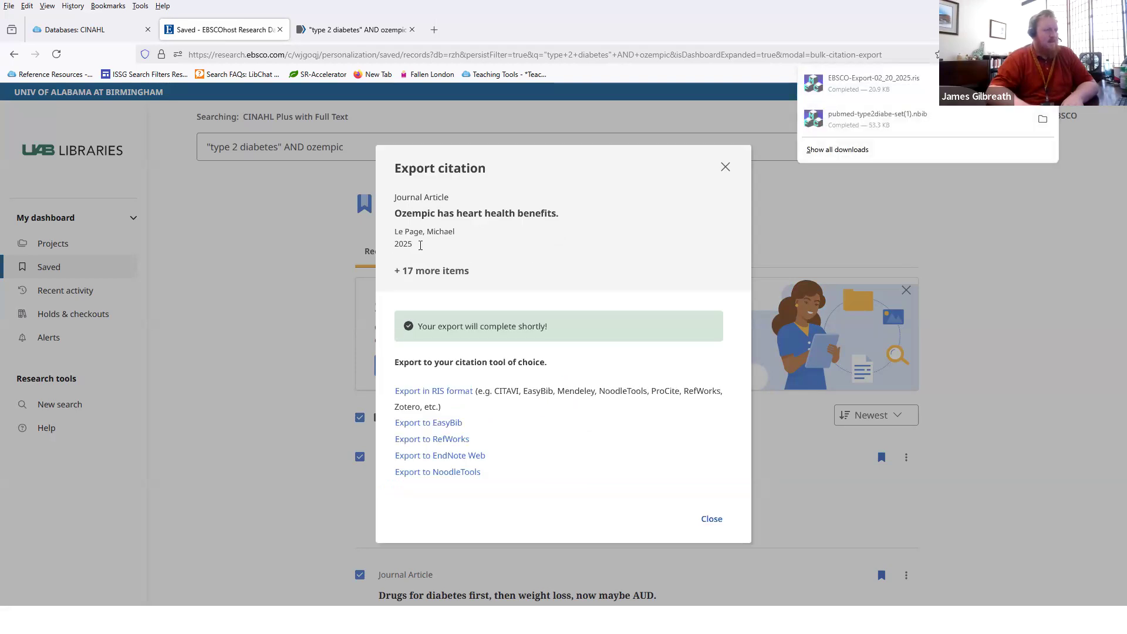
{"action": "left_click", "coordinate": [882, 92]}
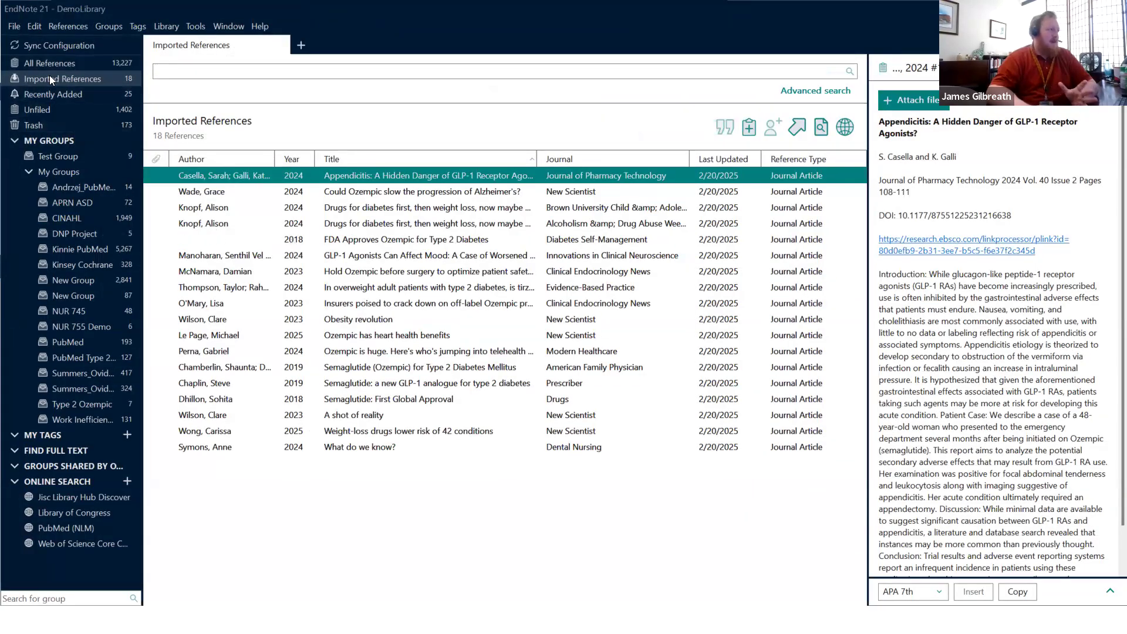
Step: Drag all 18 imported references into Type 2 Ozempic, now 25, then return to the browser
{"action": "left_click", "coordinate": [223, 240]}
{"action": "left_click", "coordinate": [256, 286]}
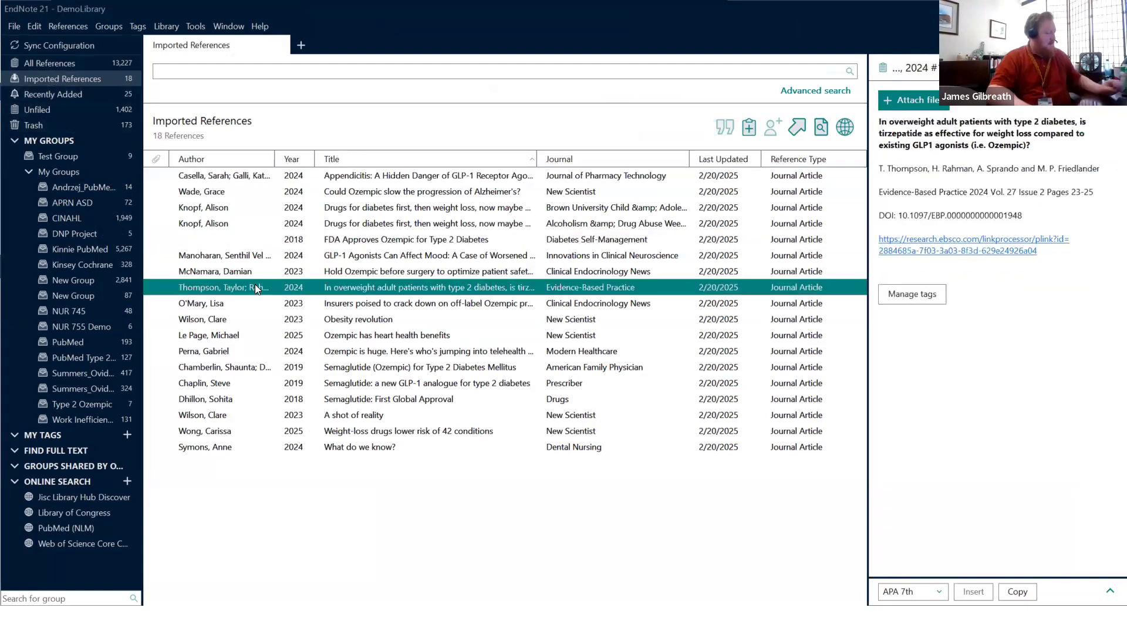
{"action": "key", "text": "ctrl+a"}
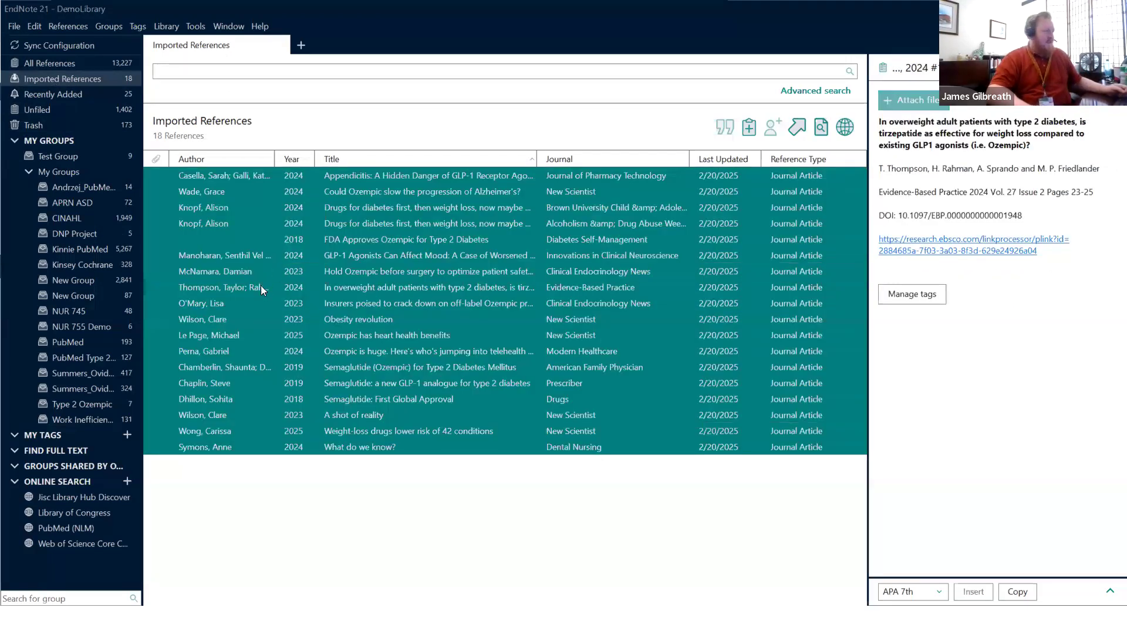
{"action": "left_click_drag", "start_coordinate": [93, 397], "coordinate": [85, 400]}
{"action": "left_click", "coordinate": [85, 405]}
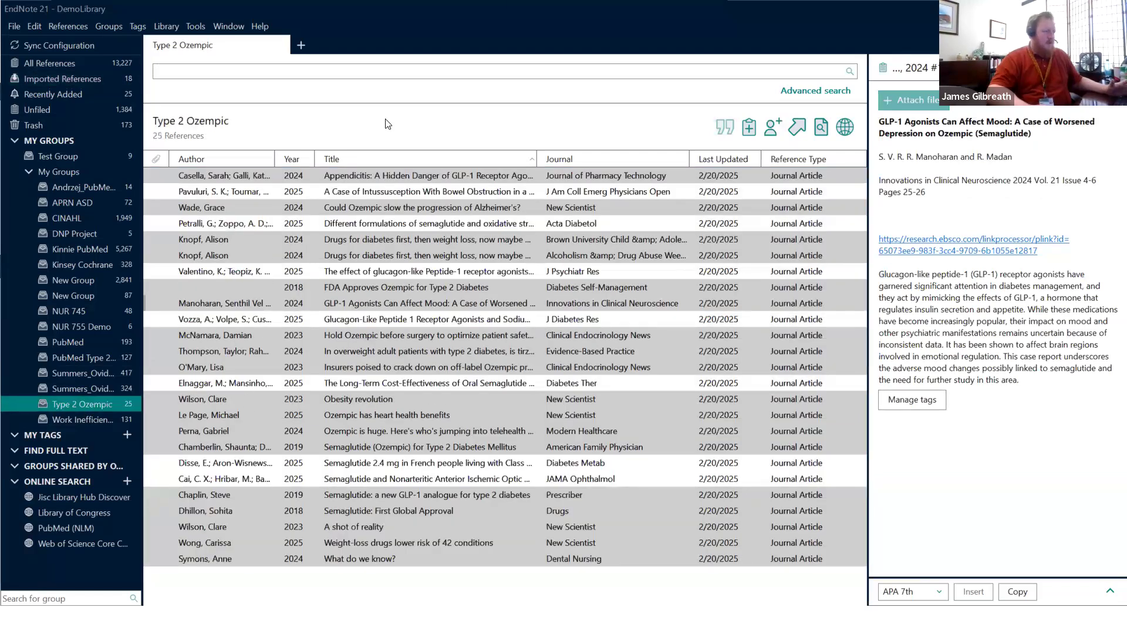
{"action": "key", "text": "super+Down"}
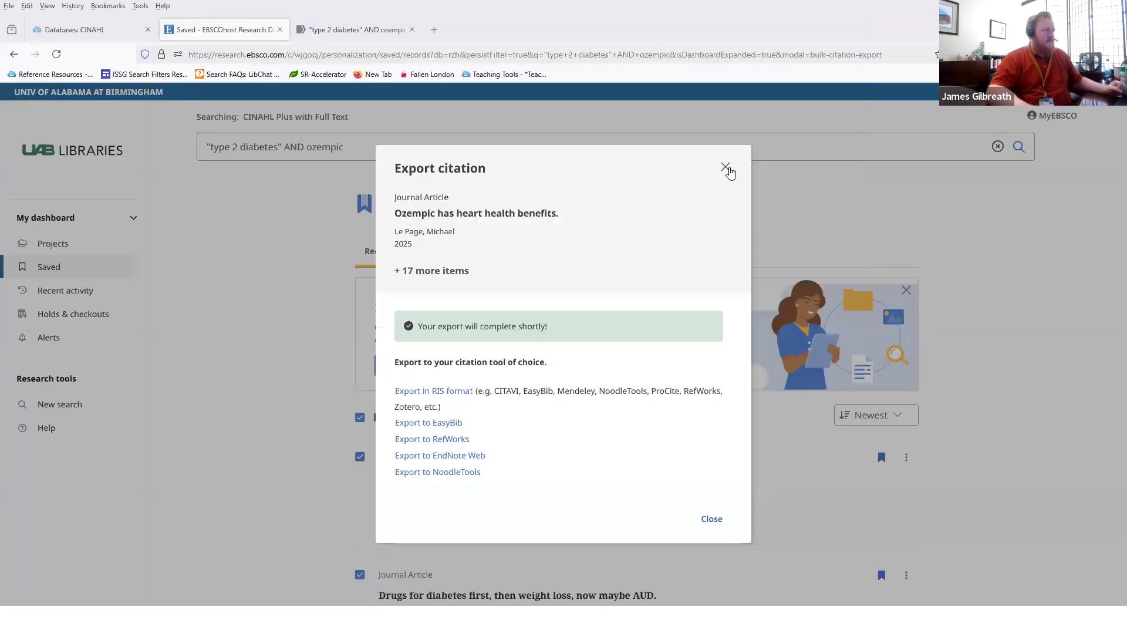
{"action": "left_click", "coordinate": [728, 168]}
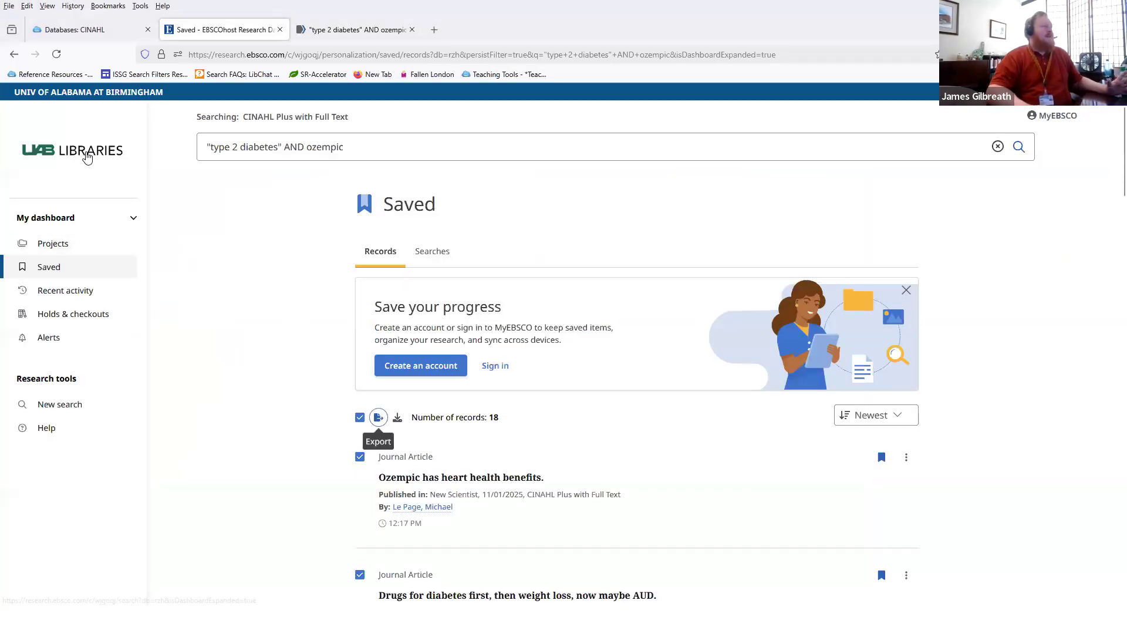
Step: Go back to the 18 ozempic results and bring up the MyEBSCO sign-in option
{"action": "left_click", "coordinate": [13, 54]}
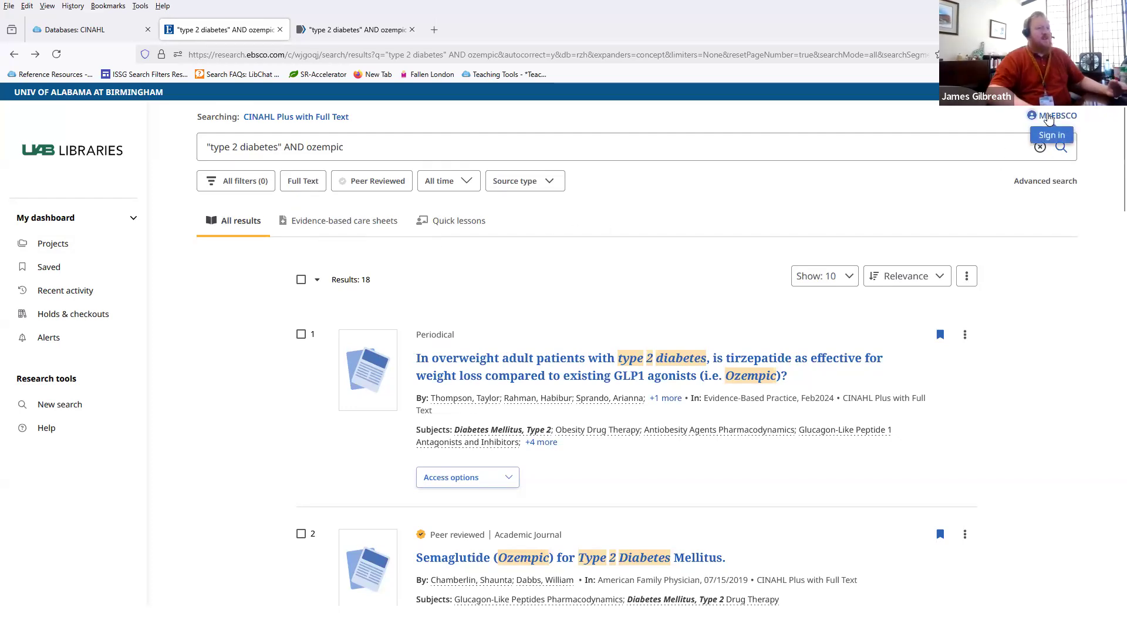
{"action": "left_click", "coordinate": [1049, 118]}
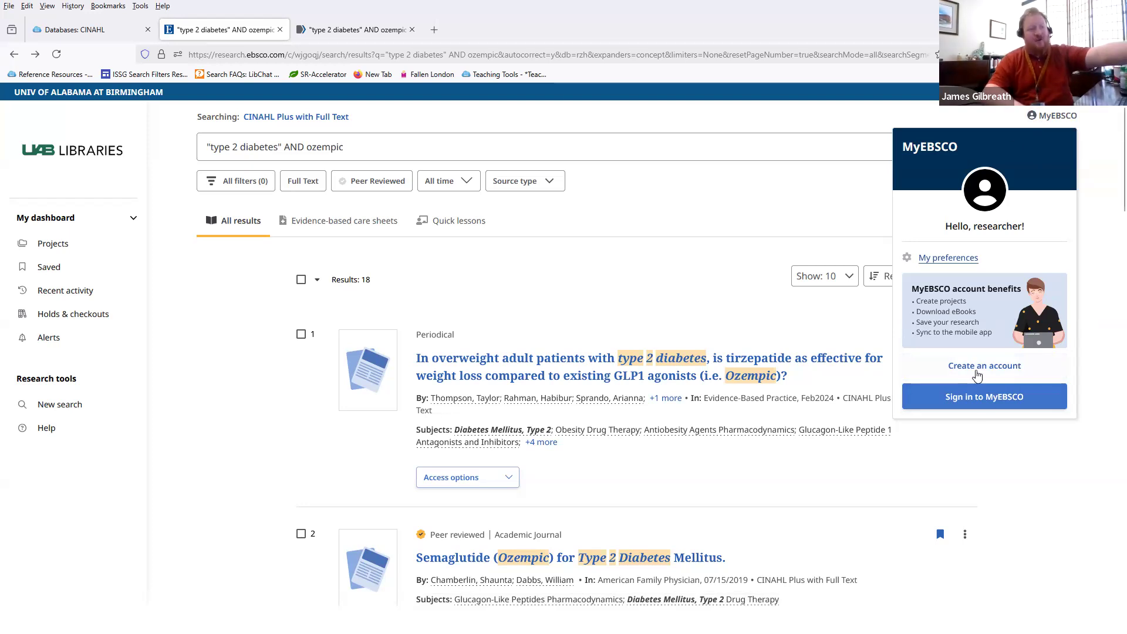
{"action": "left_click", "coordinate": [953, 405]}
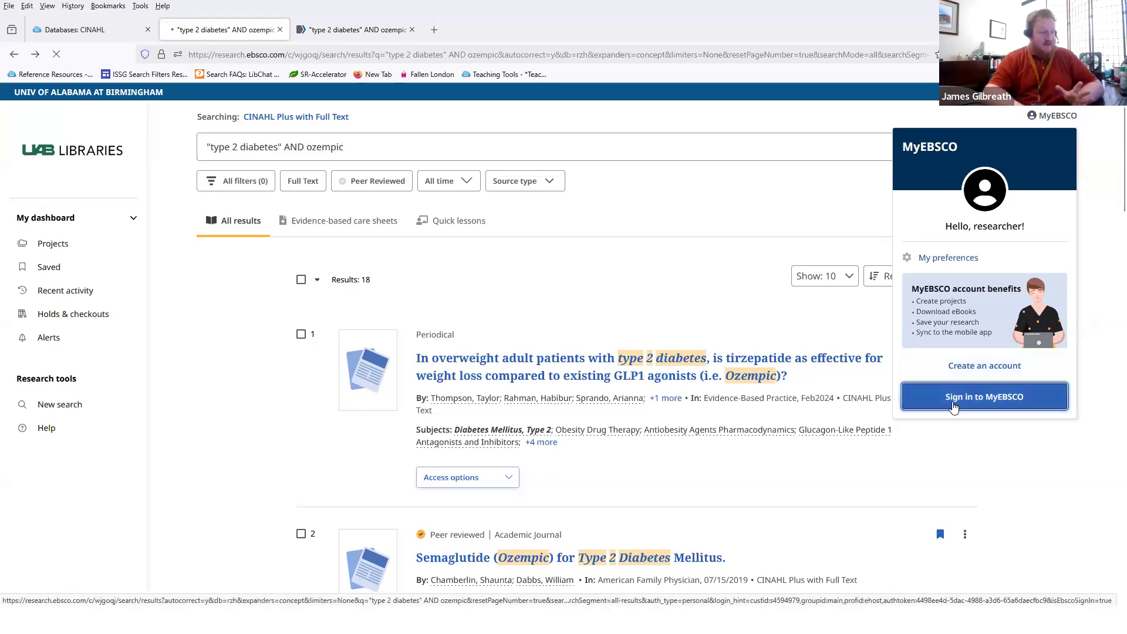
Step: Sign in to MyEBSCO with the account username and password, declining Firefox's password save
{"action": "left_click", "coordinate": [571, 266]}
{"action": "key", "text": "Tab"}
{"action": "type", "text": "********"}
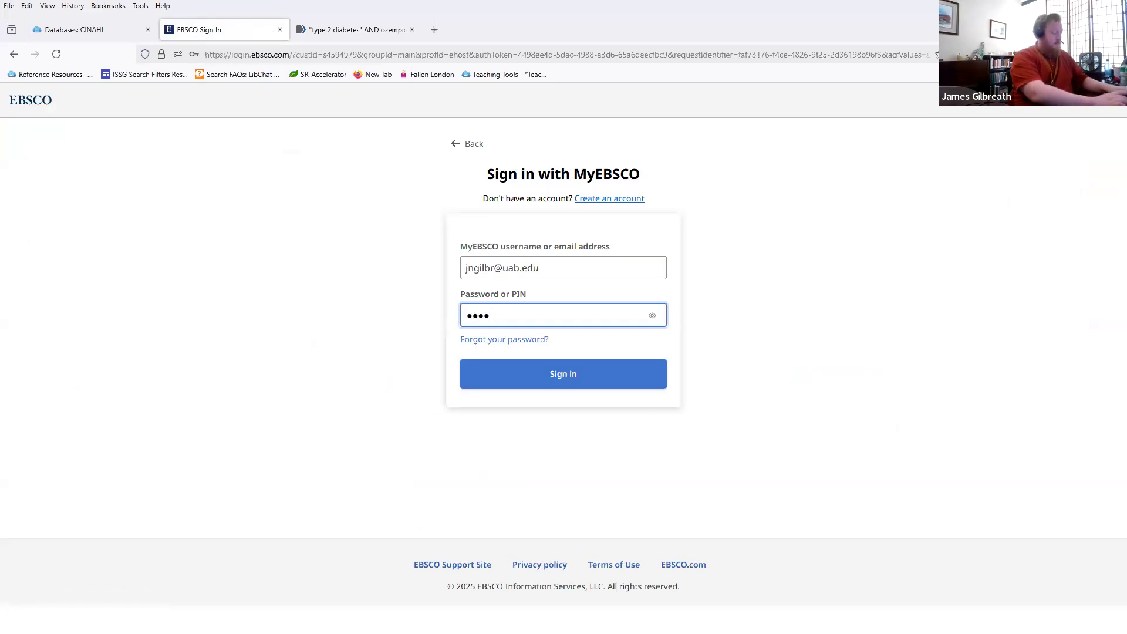
{"action": "type", "text": "*****"}
{"action": "key", "text": "Return"}
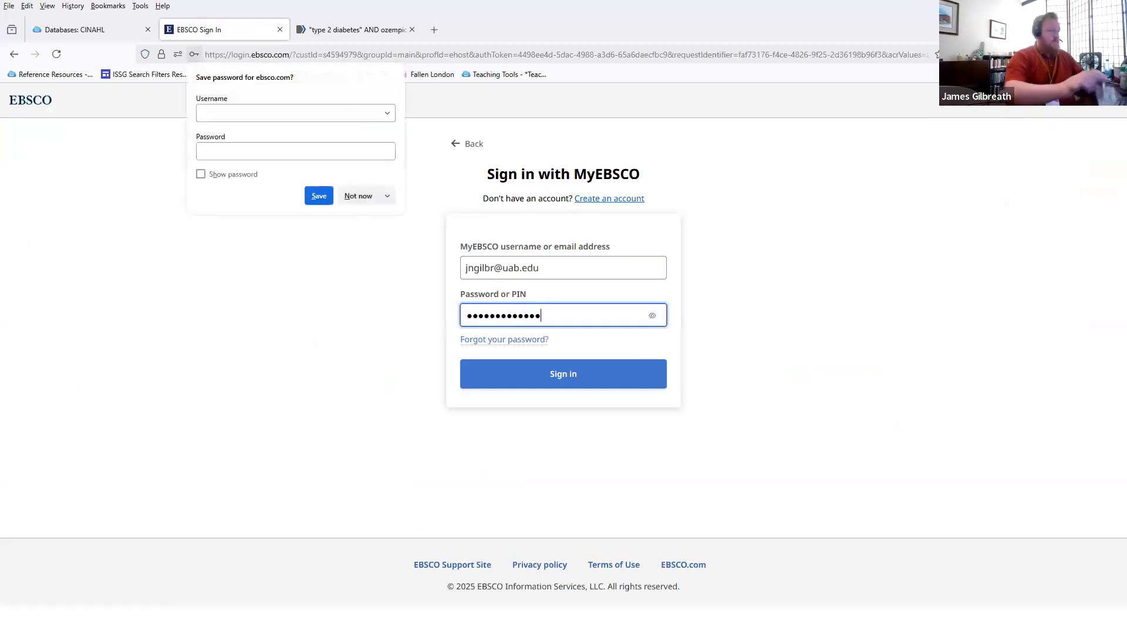
{"action": "left_click", "coordinate": [357, 197]}
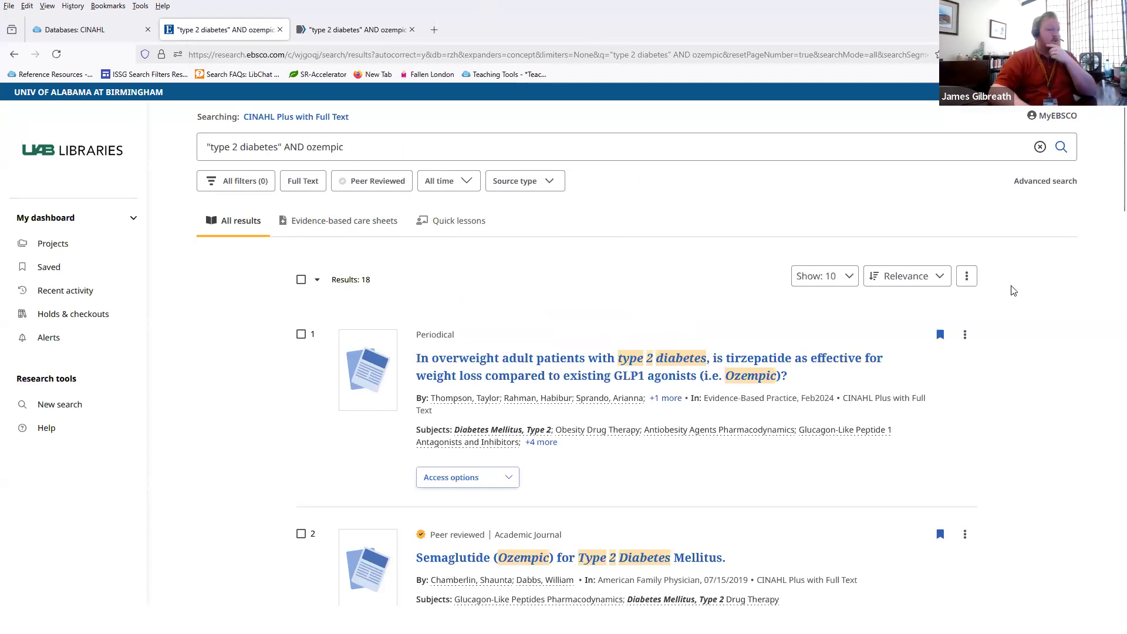
Step: Save the "type 2 diabetes" AND ozempic search to MyEBSCO under its default name
{"action": "left_click", "coordinate": [966, 277]}
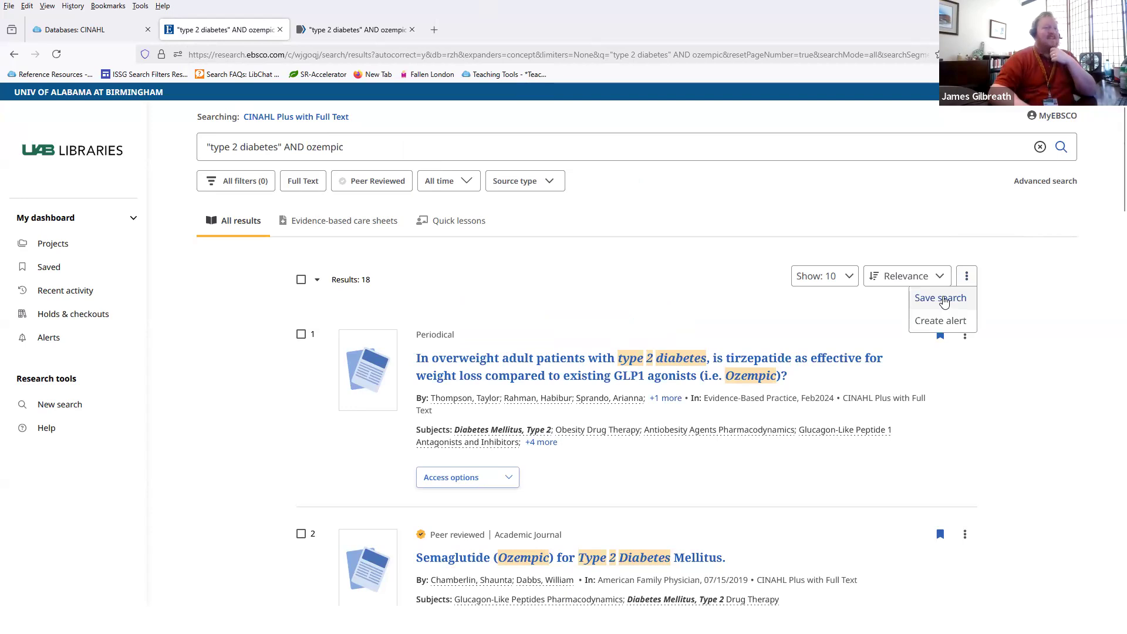
{"action": "left_click", "coordinate": [942, 299]}
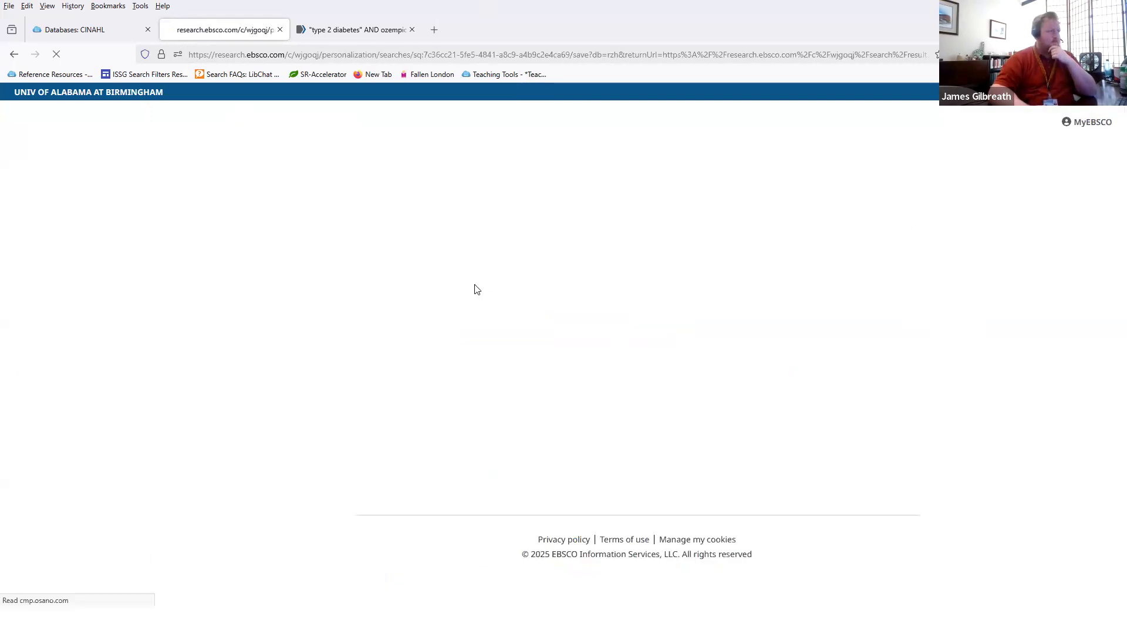
{"action": "left_click_drag", "start_coordinate": [345, 235], "coordinate": [546, 235]}
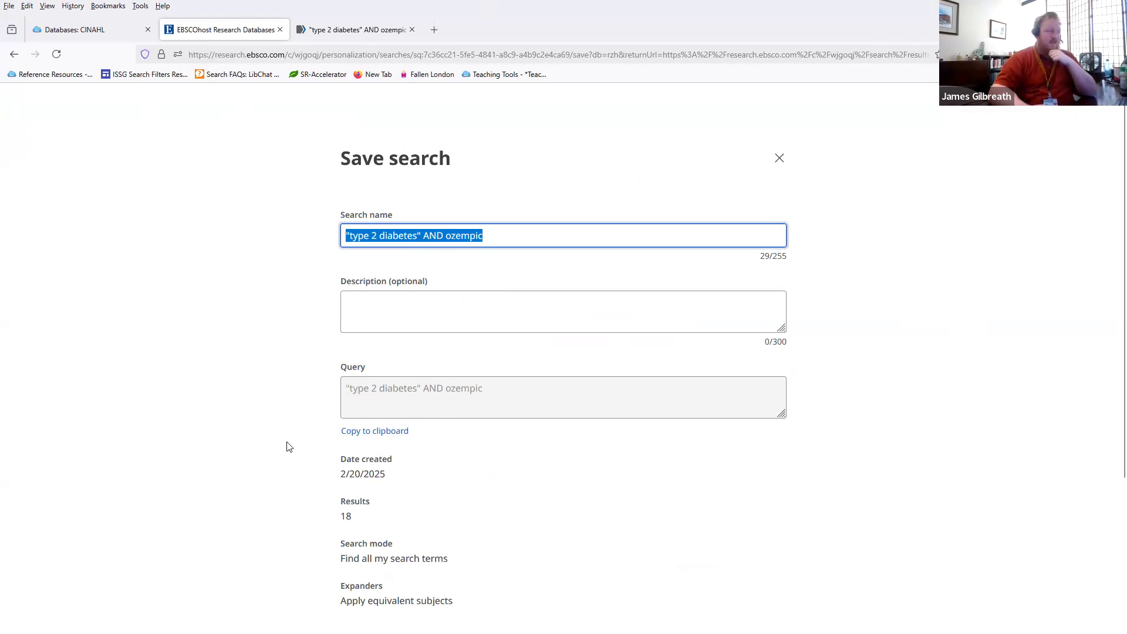
{"action": "scroll", "coordinate": [294, 449], "scroll_direction": "down", "scroll_amount": 3}
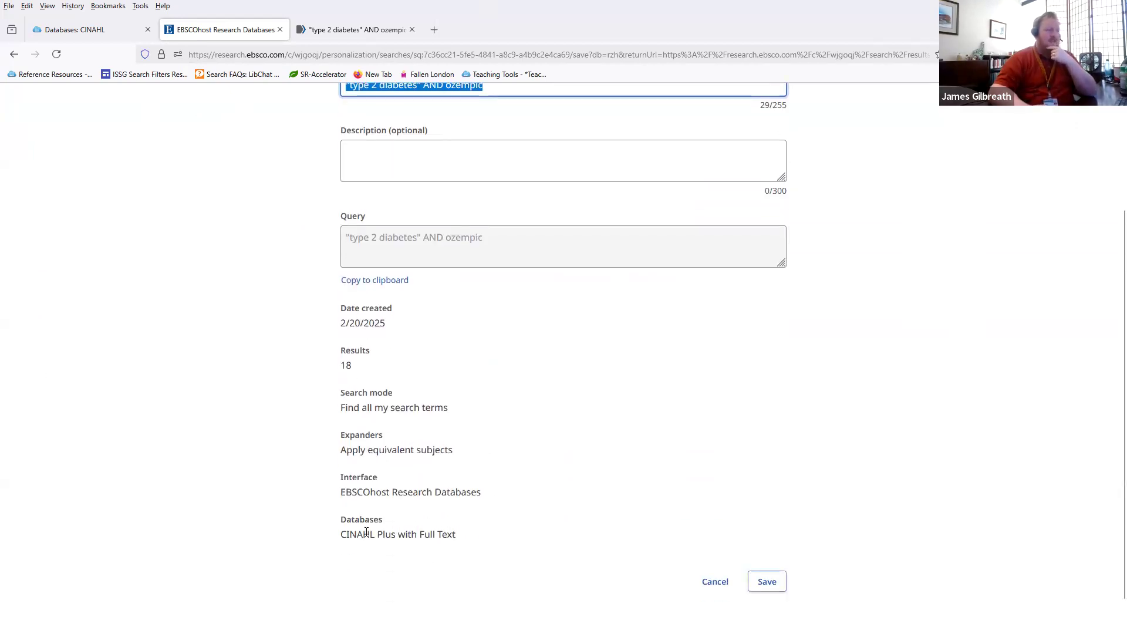
{"action": "left_click", "coordinate": [774, 582]}
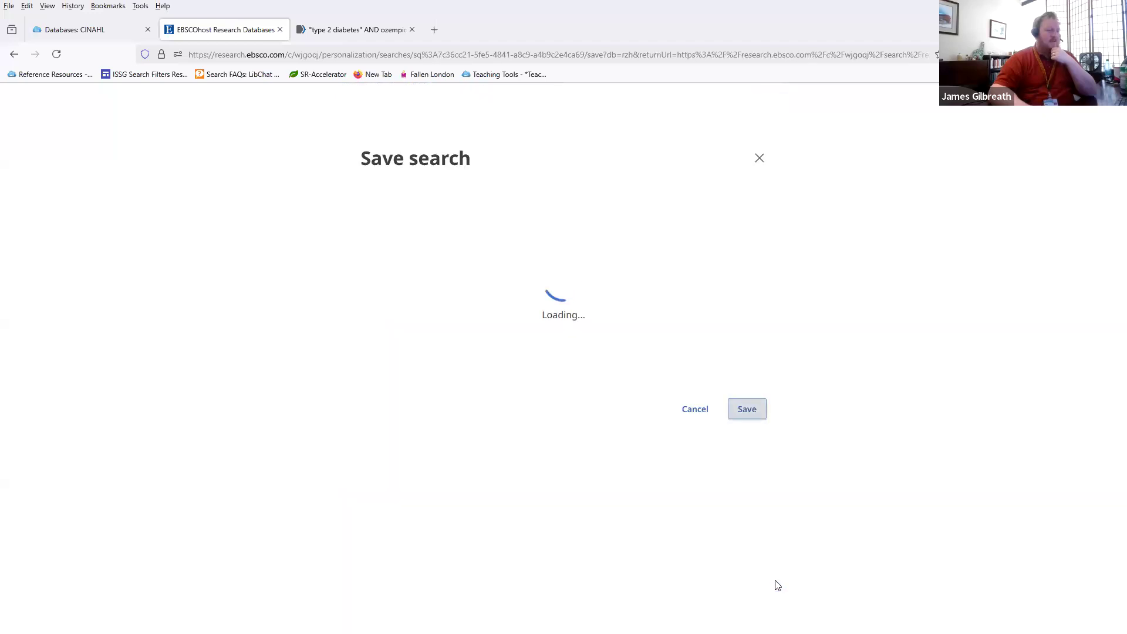
{"action": "left_click", "coordinate": [574, 357]}
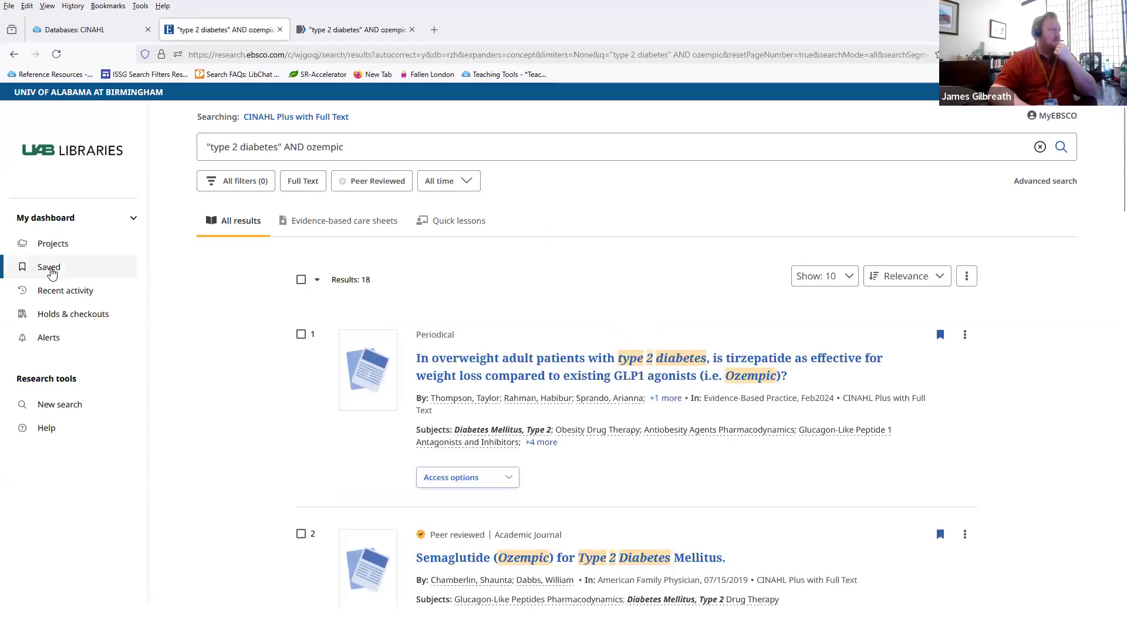
{"action": "left_click", "coordinate": [52, 272]}
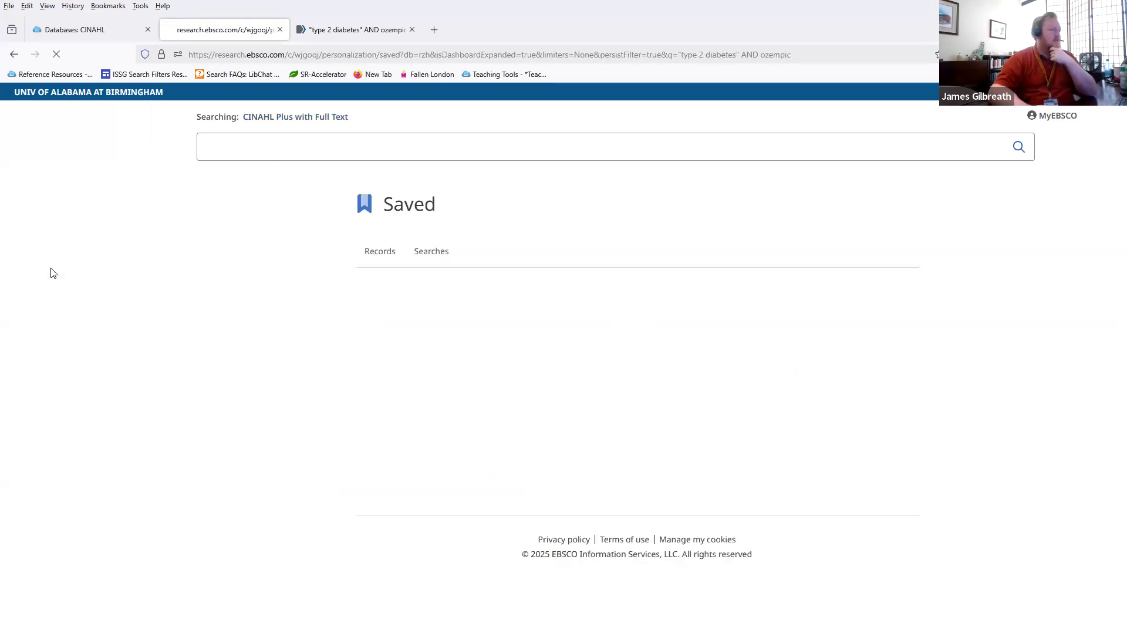
{"action": "left_click", "coordinate": [442, 256]}
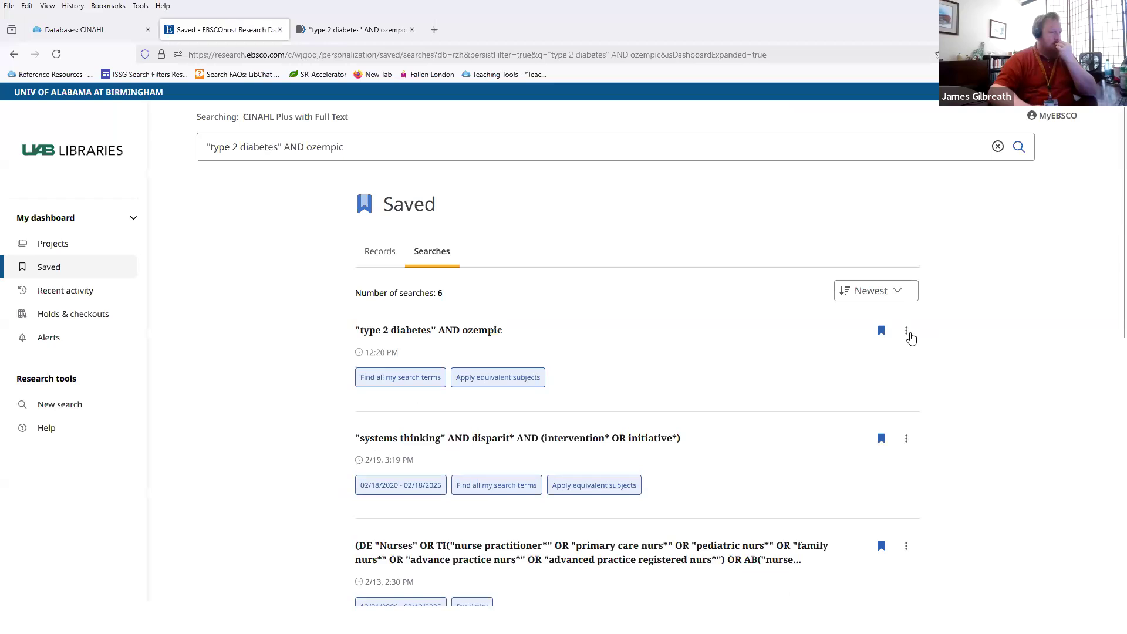
{"action": "left_click", "coordinate": [907, 332]}
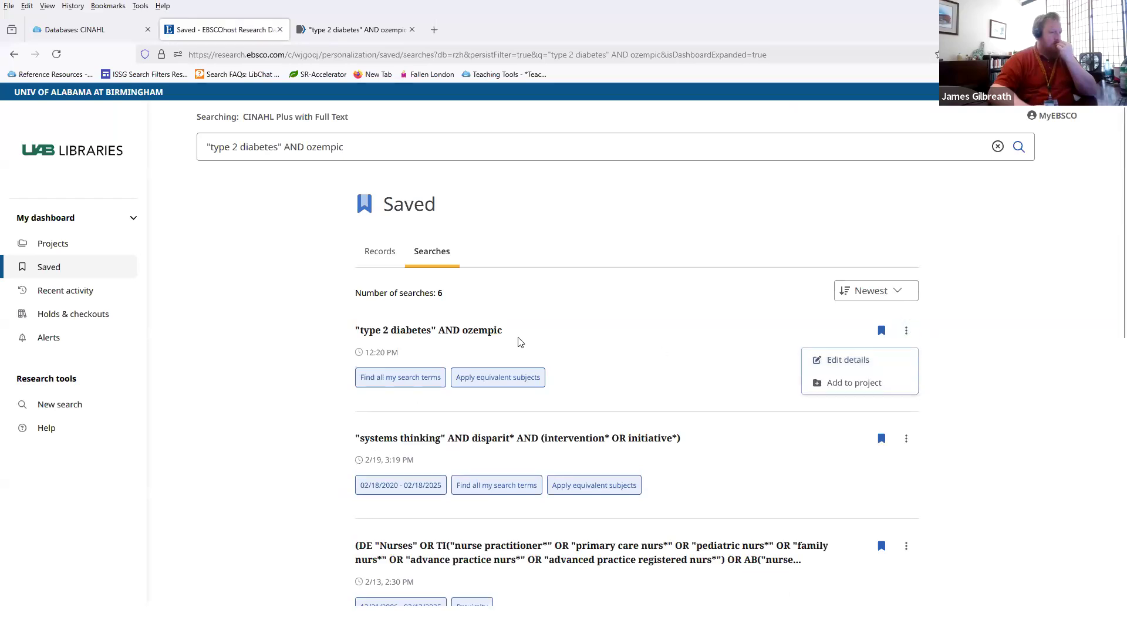
{"action": "left_click", "coordinate": [470, 336]}
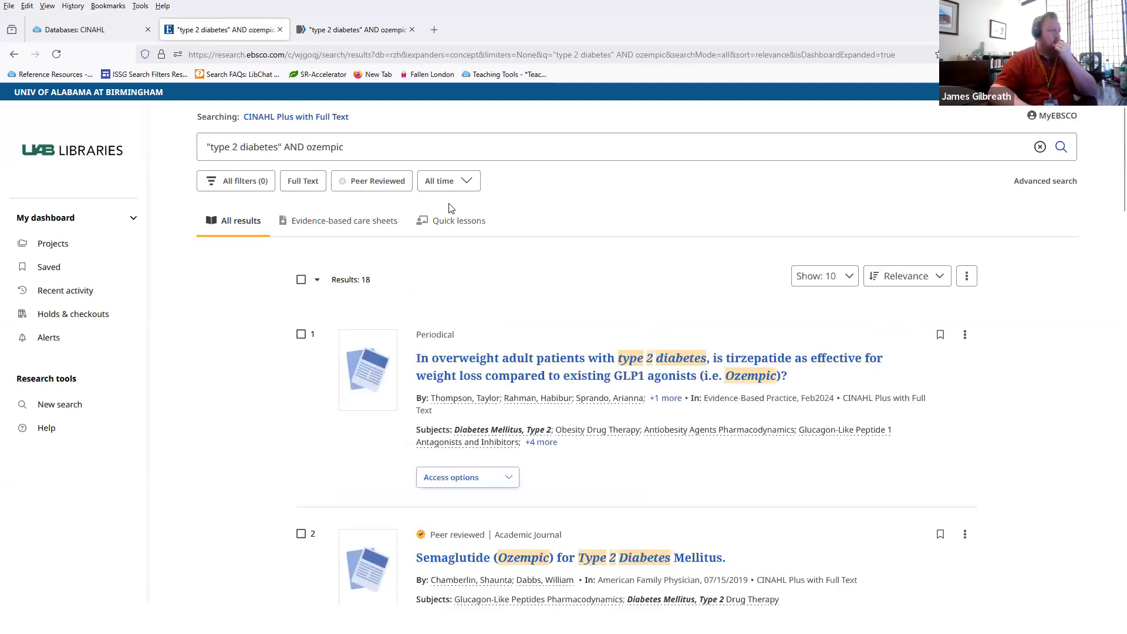
{"action": "left_click", "coordinate": [965, 276]}
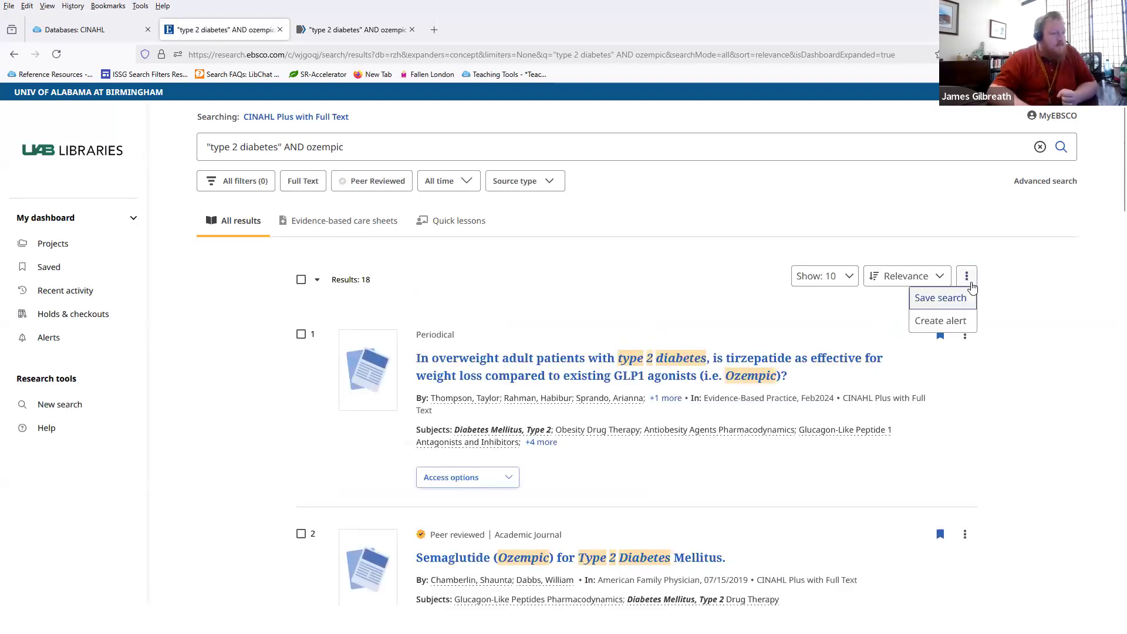
{"action": "left_click", "coordinate": [702, 288]}
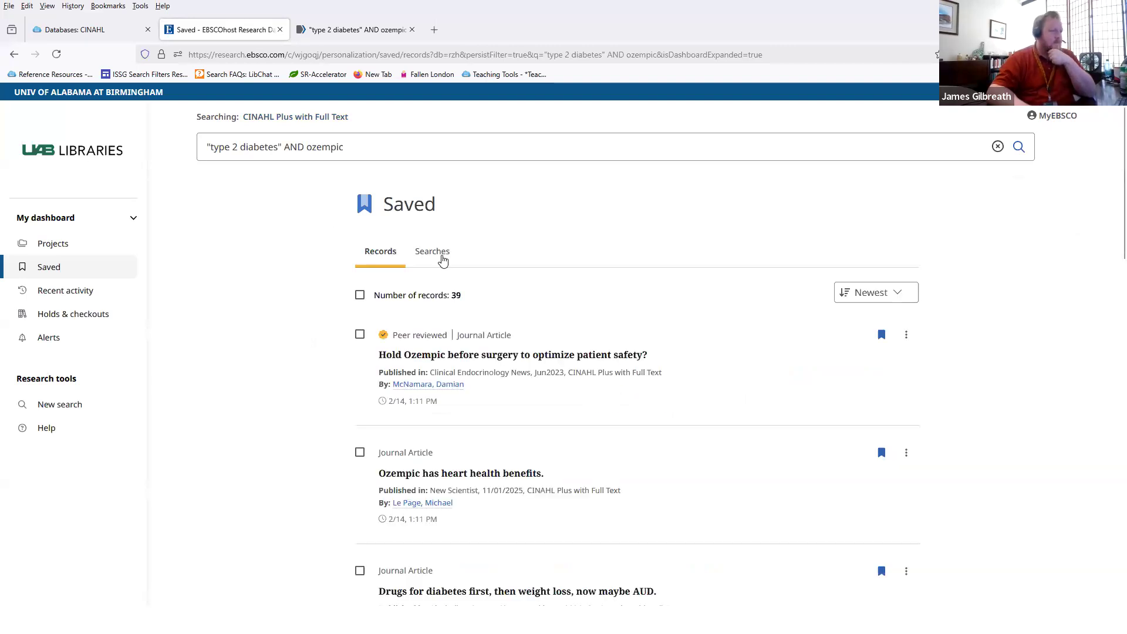
{"action": "left_click", "coordinate": [441, 258]}
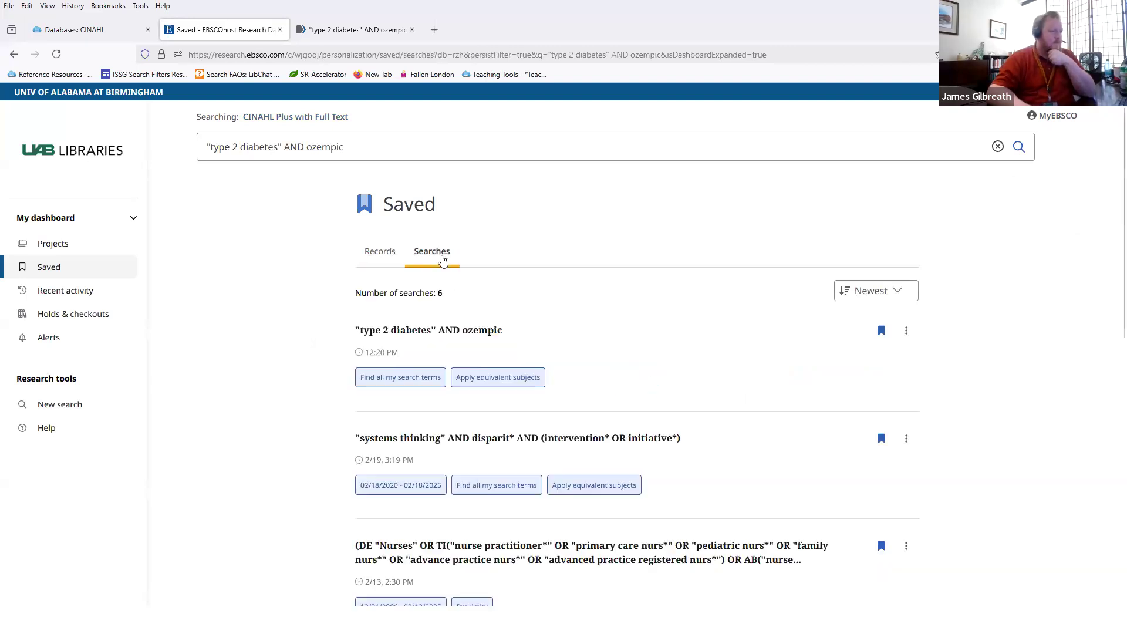
{"action": "left_click", "coordinate": [912, 338]}
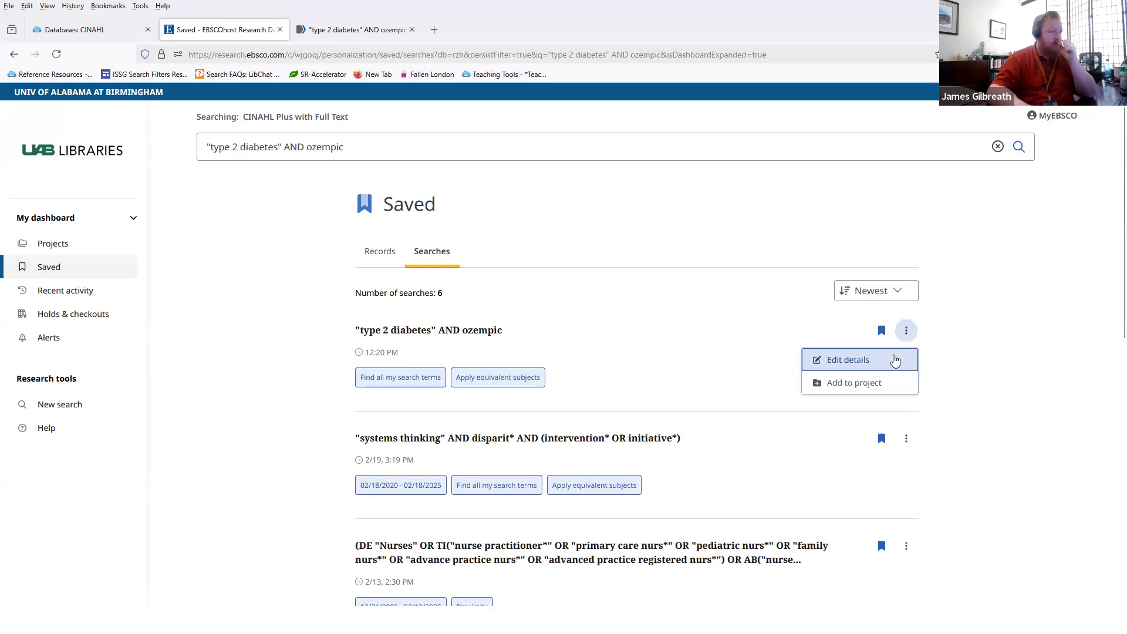
{"action": "left_click", "coordinate": [432, 340]}
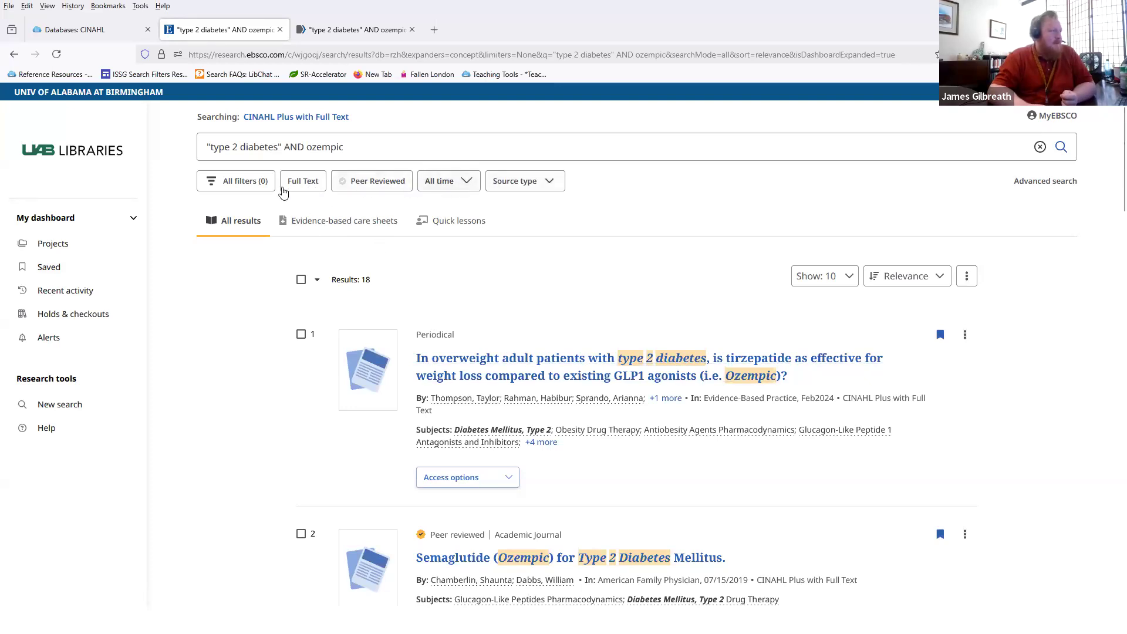
Step: Look through the source type, sort and results option menus, then open the Saved page
{"action": "left_click", "coordinate": [524, 186]}
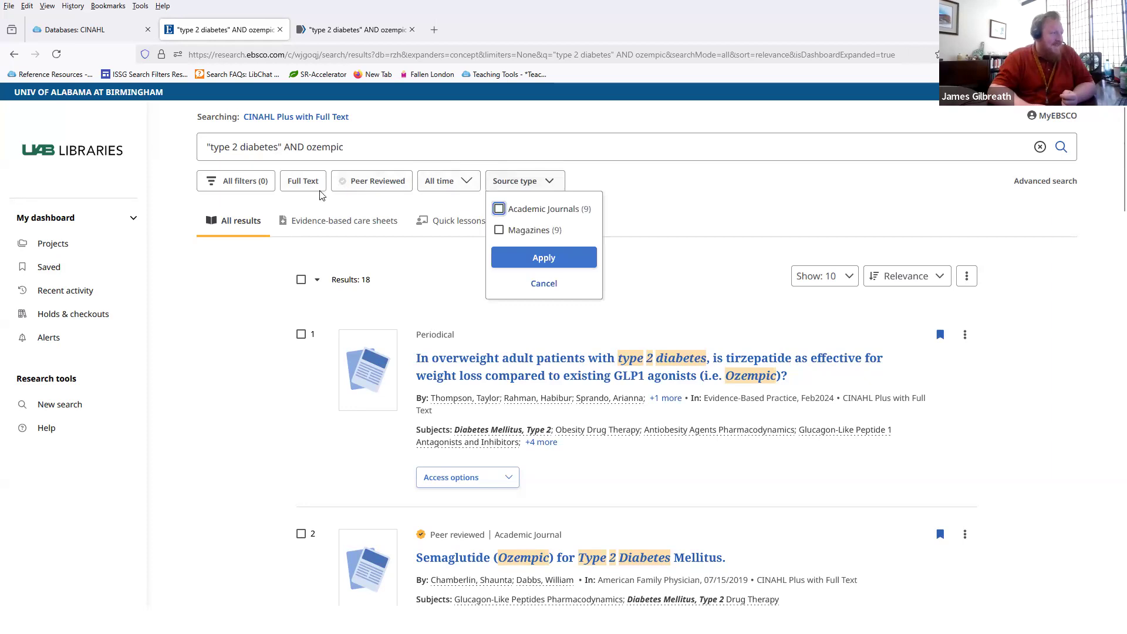
{"action": "left_click", "coordinate": [298, 203]}
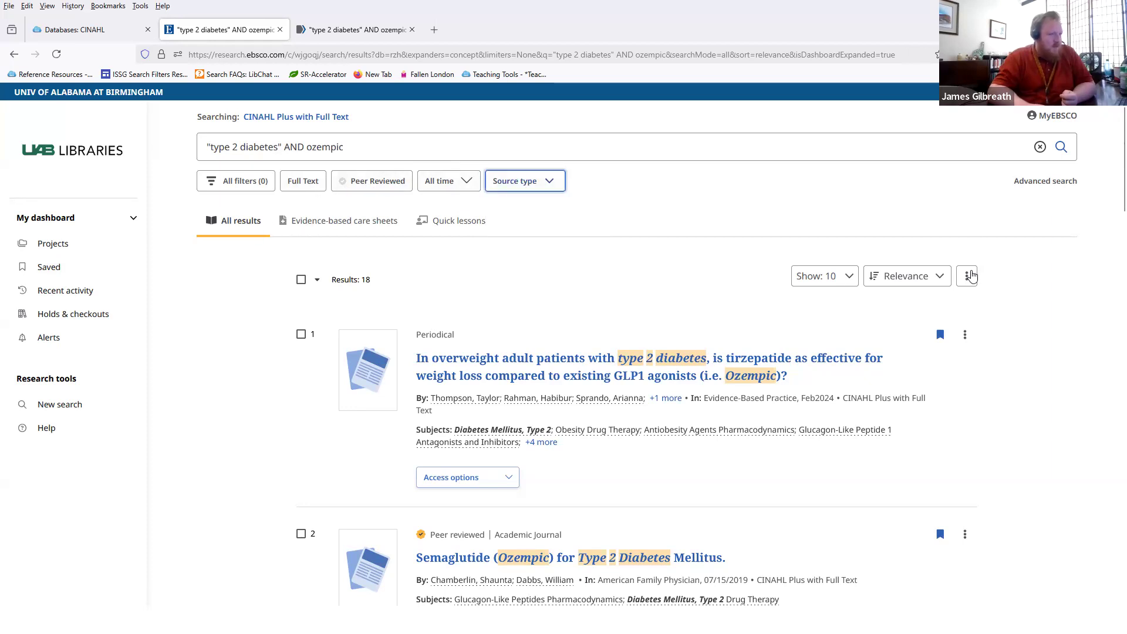
{"action": "left_click", "coordinate": [967, 276]}
{"action": "right_click", "coordinate": [940, 242]}
{"action": "left_click", "coordinate": [909, 281]}
{"action": "left_click", "coordinate": [908, 282]}
{"action": "left_click", "coordinate": [608, 219]}
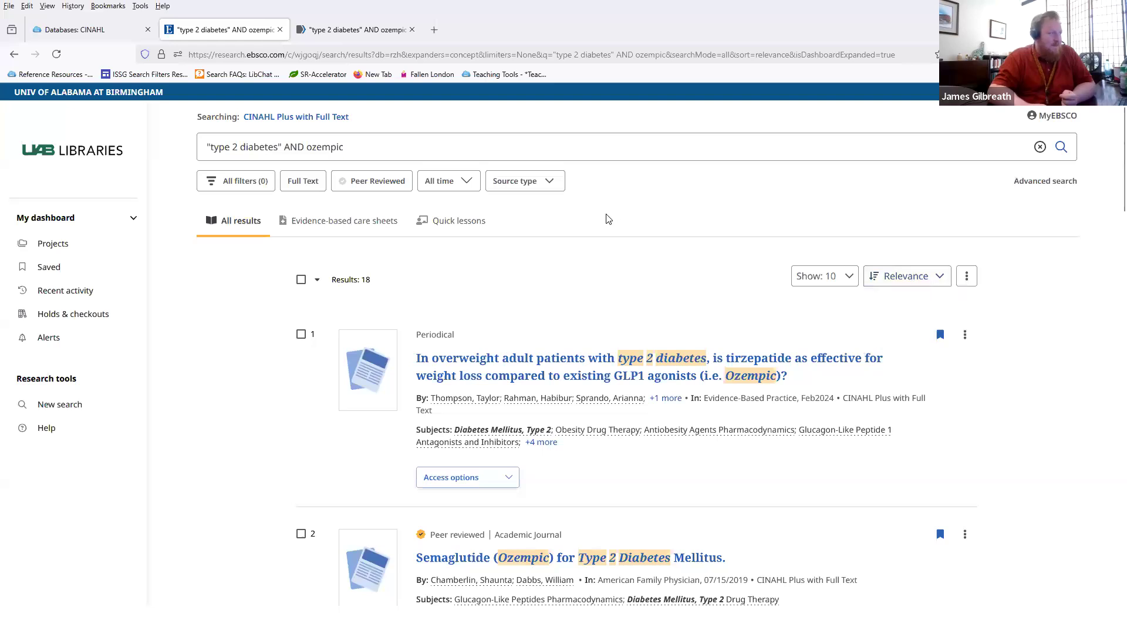
{"action": "left_click", "coordinate": [977, 283]}
{"action": "left_click", "coordinate": [556, 269]}
{"action": "left_click", "coordinate": [85, 274]}
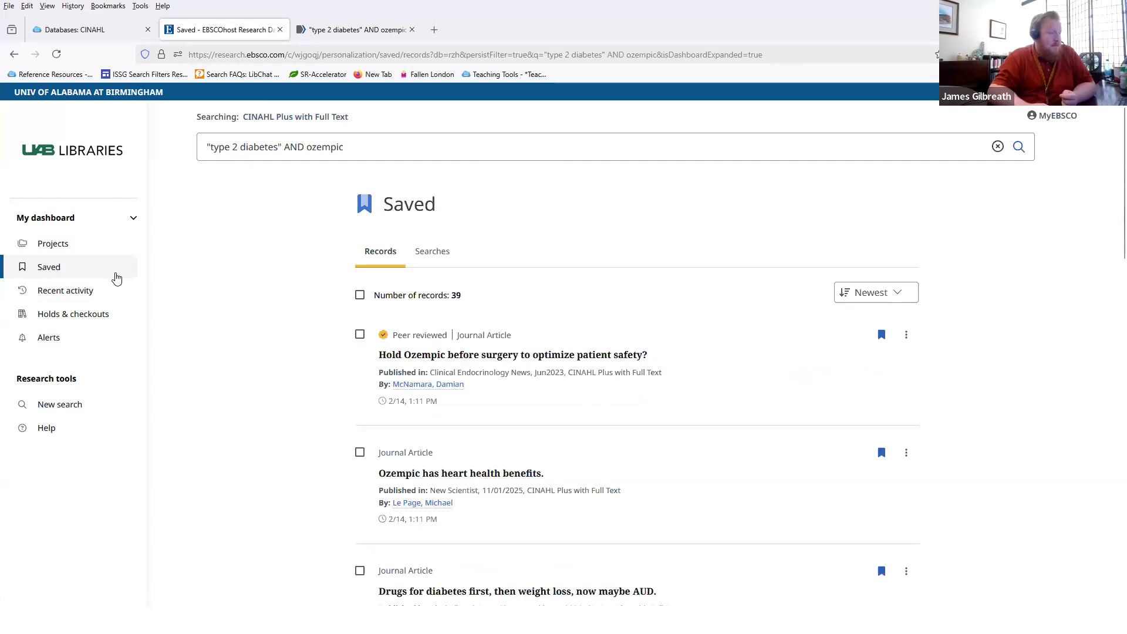
Step: View the saved search and its options, then switch to the 39 saved records
{"action": "left_click", "coordinate": [432, 251]}
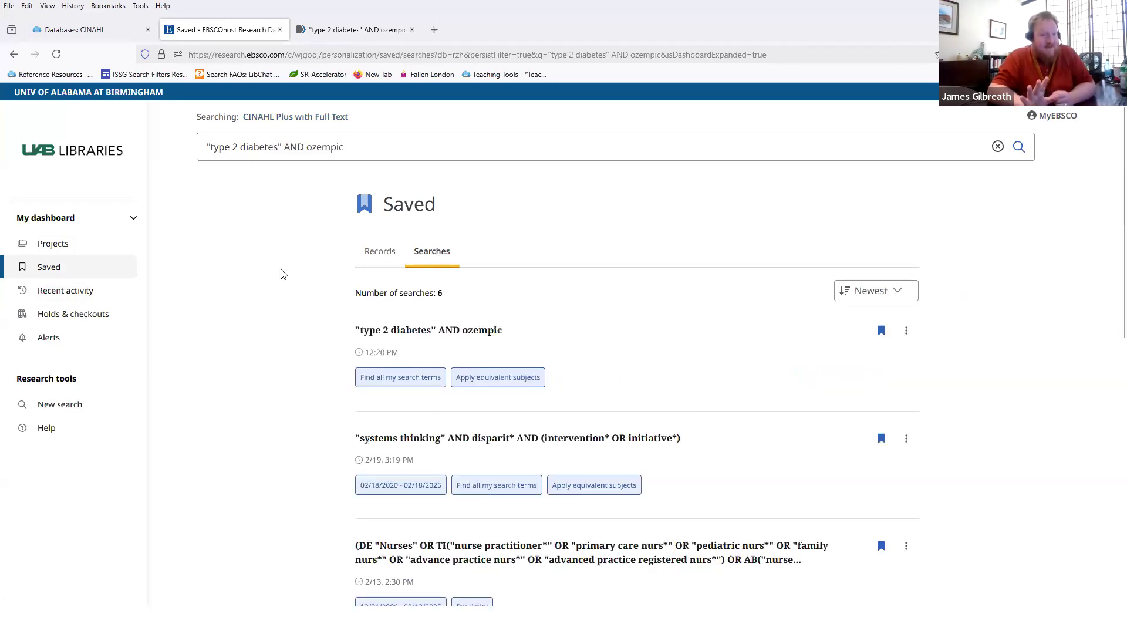
{"action": "left_click", "coordinate": [907, 332]}
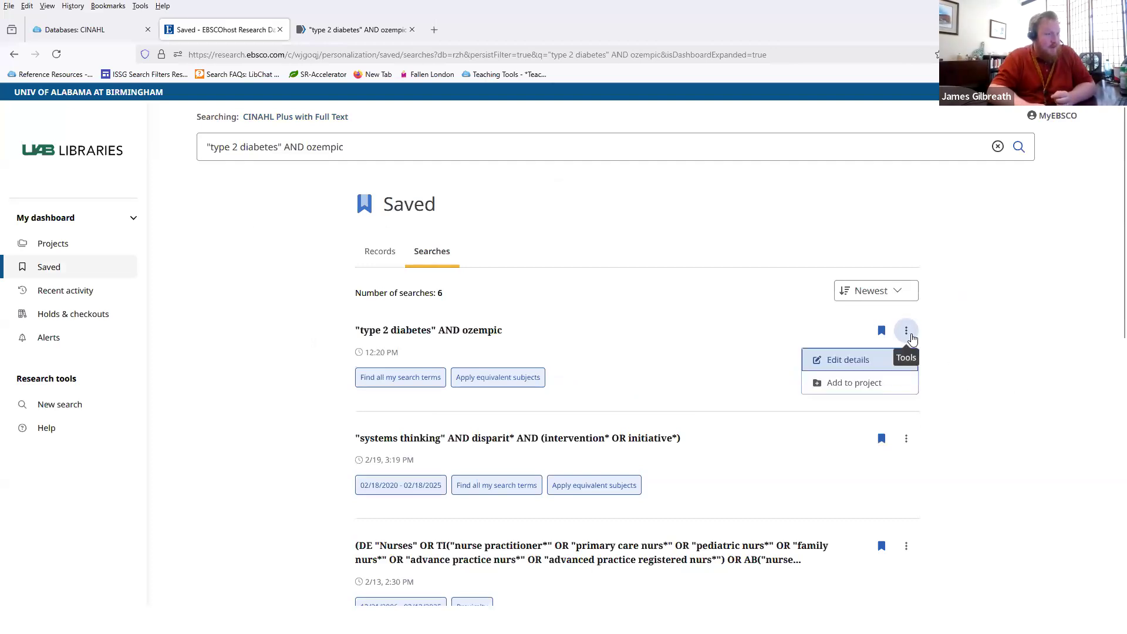
{"action": "left_click", "coordinate": [805, 335]}
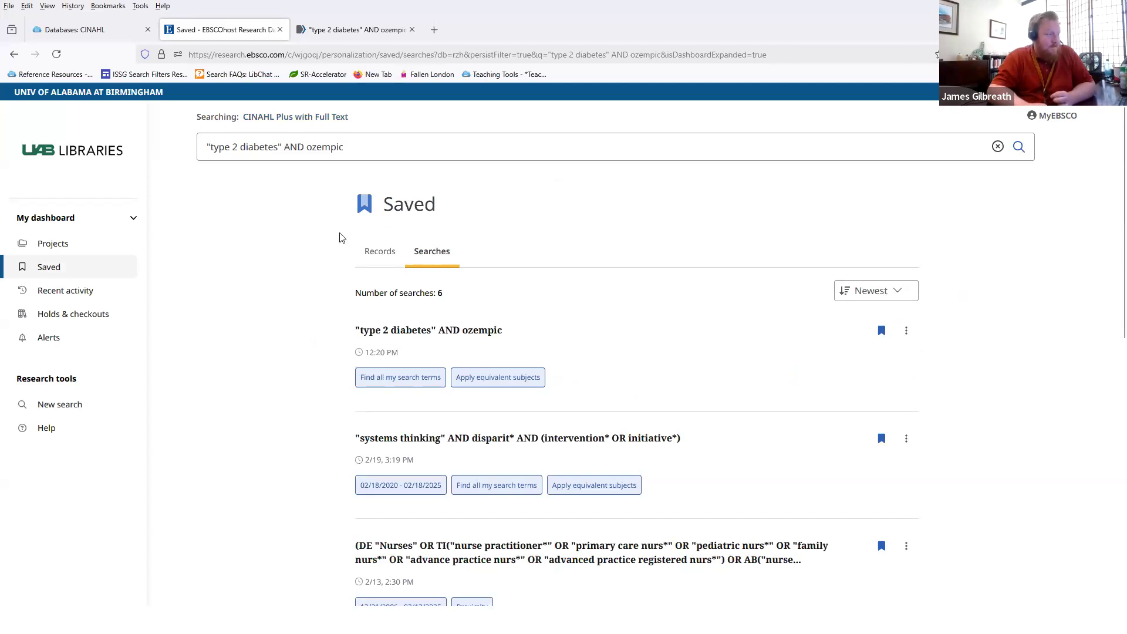
{"action": "left_click", "coordinate": [373, 257]}
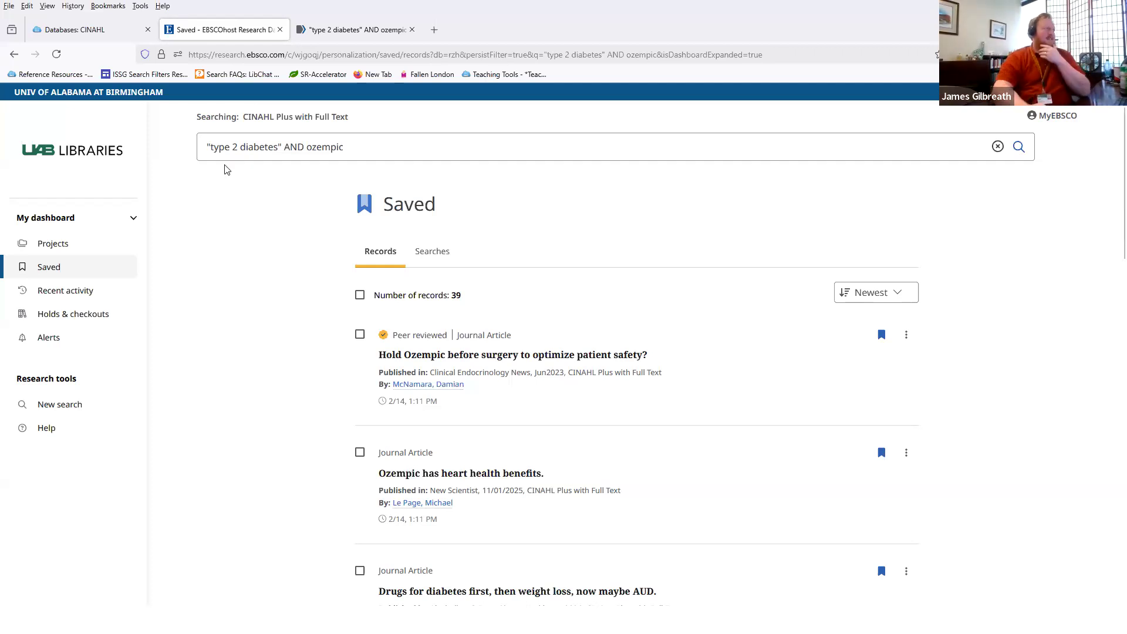
Step: Return to the slideshow and advance to the select-all and export citations slide
{"action": "mouse_move", "coordinate": [108, 36]}
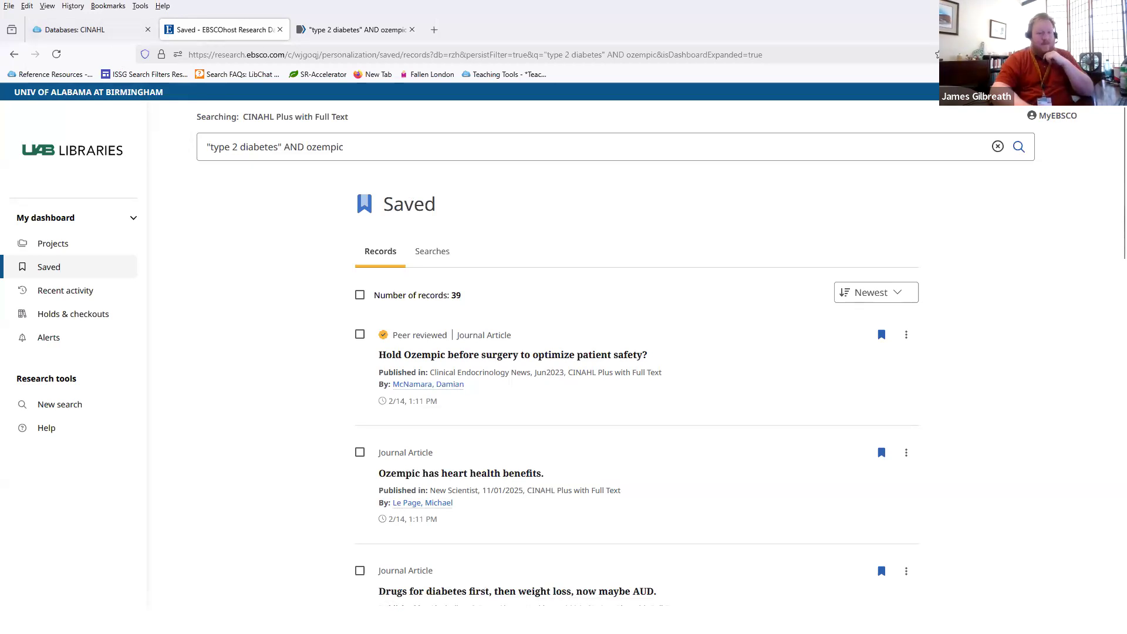
{"action": "key", "text": "alt+Tab"}
{"action": "left_click", "coordinate": [805, 433]}
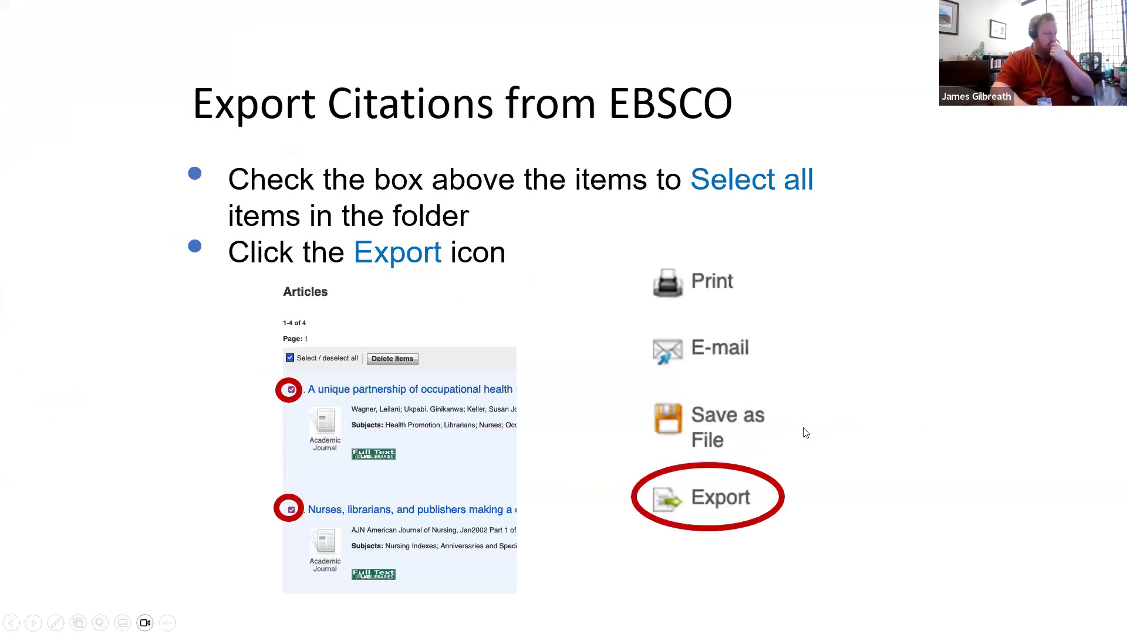
Step: Advance the slideshow through the RIS, import and Safari slides to the group feature overview, then maximize EndNote 21
{"action": "left_click", "coordinate": [805, 433]}
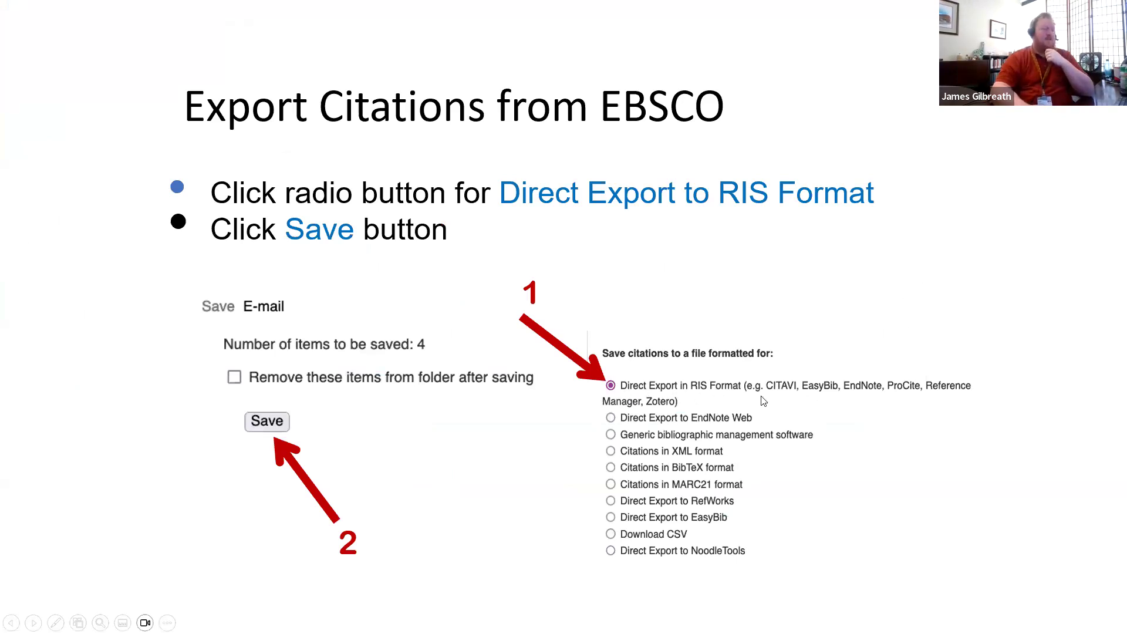
{"action": "left_click", "coordinate": [721, 393]}
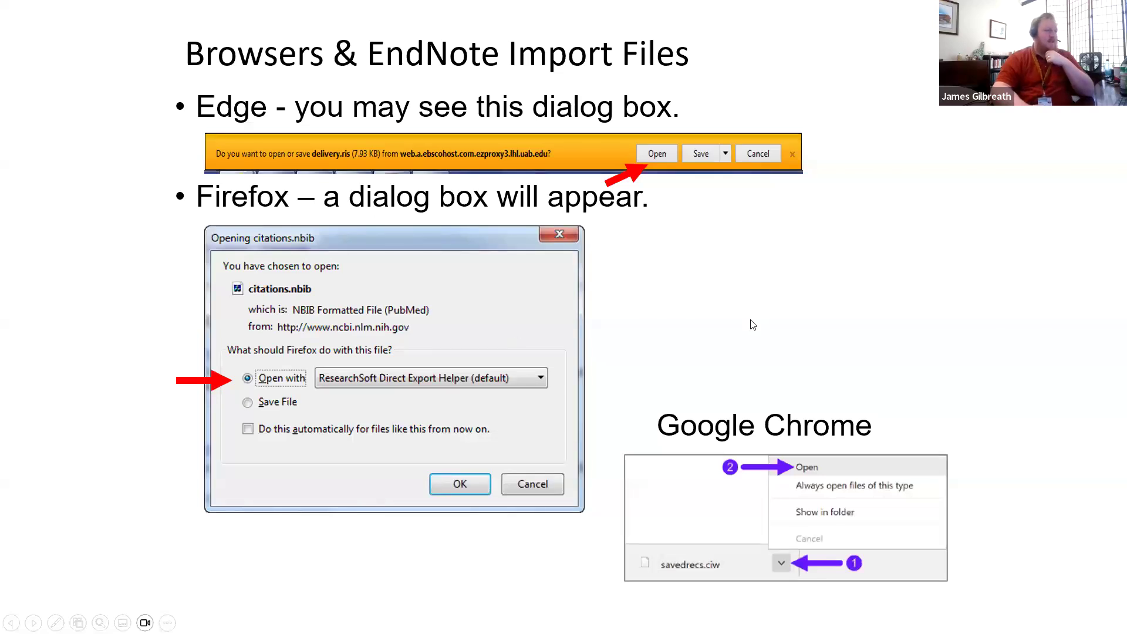
{"action": "left_click", "coordinate": [786, 310]}
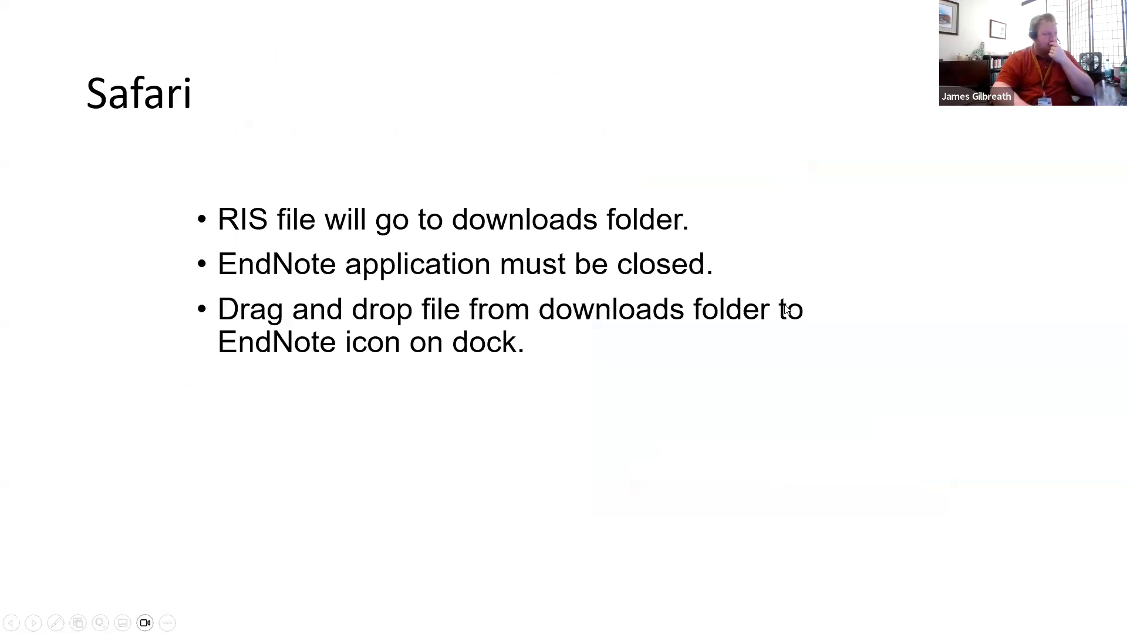
{"action": "left_click", "coordinate": [786, 309]}
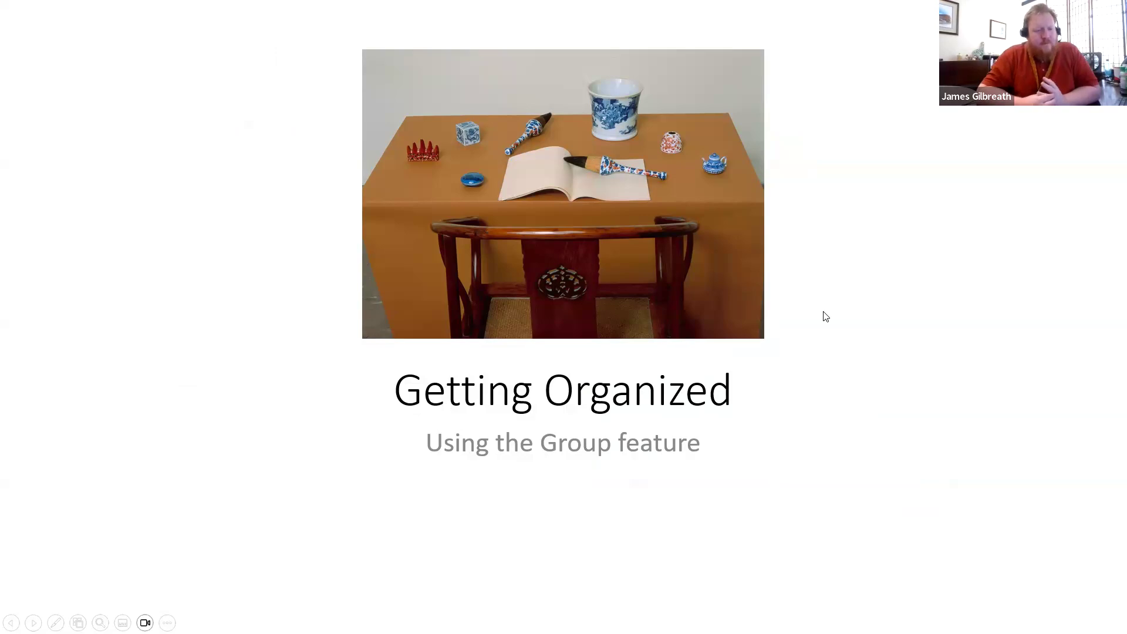
{"action": "left_click", "coordinate": [425, 284]}
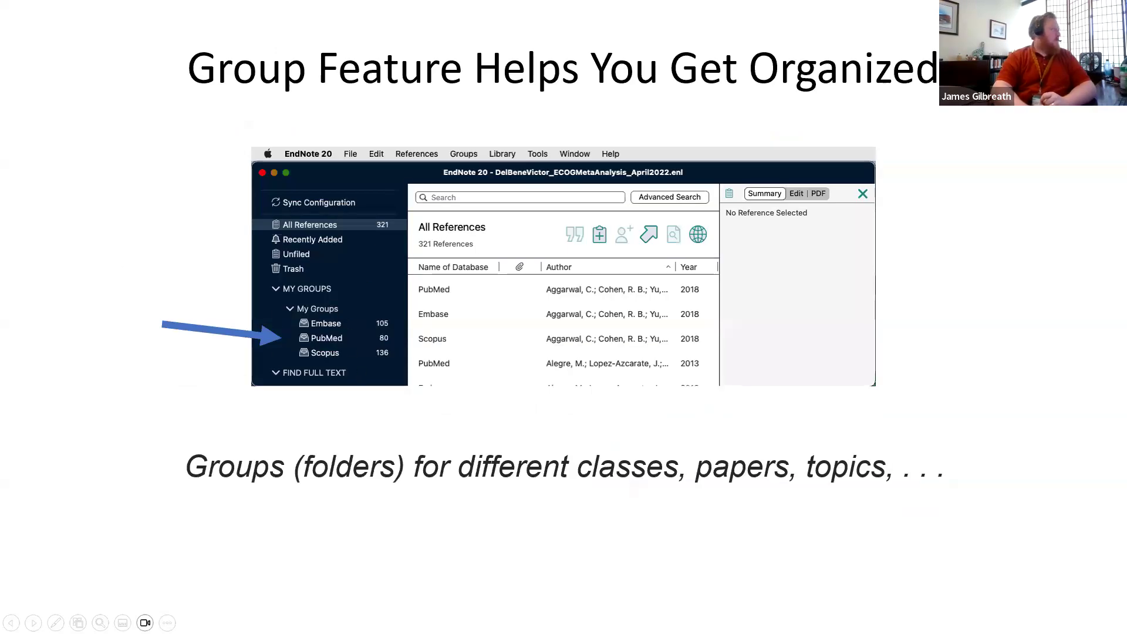
{"action": "left_click_drag", "start_coordinate": [304, 1], "coordinate": [301, 13]}
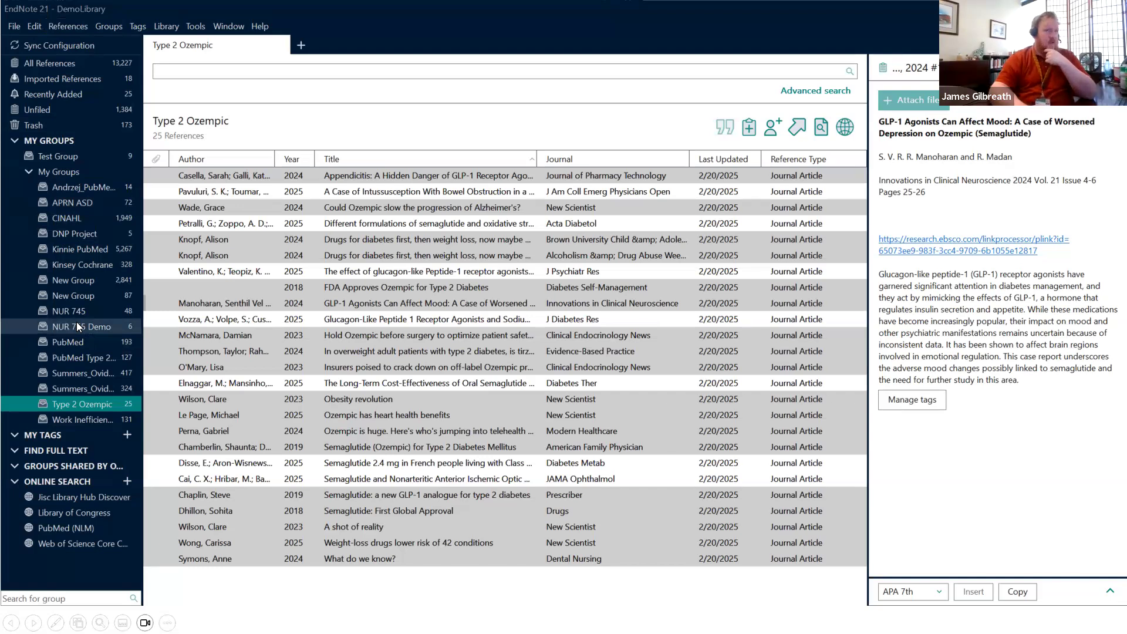
Step: Display the 11,834 references combined across all groups in the My Groups set
{"action": "left_click", "coordinate": [61, 171]}
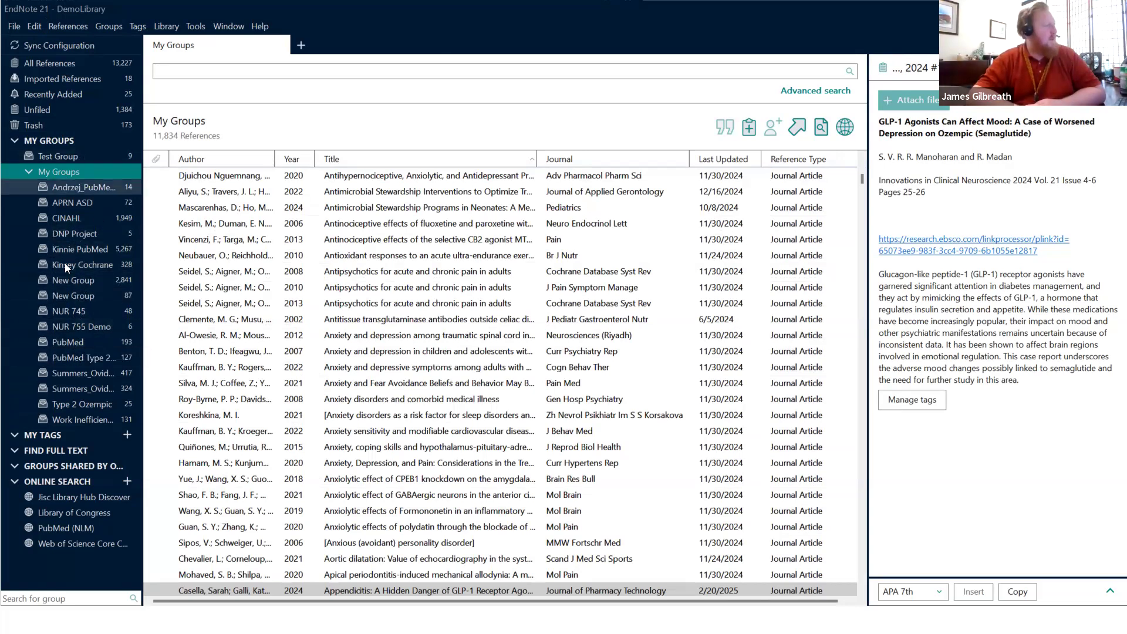
Step: Create a new group set named 'Type 2 Ozempic Project' and select it, showing 0 references
{"action": "right_click", "coordinate": [65, 172]}
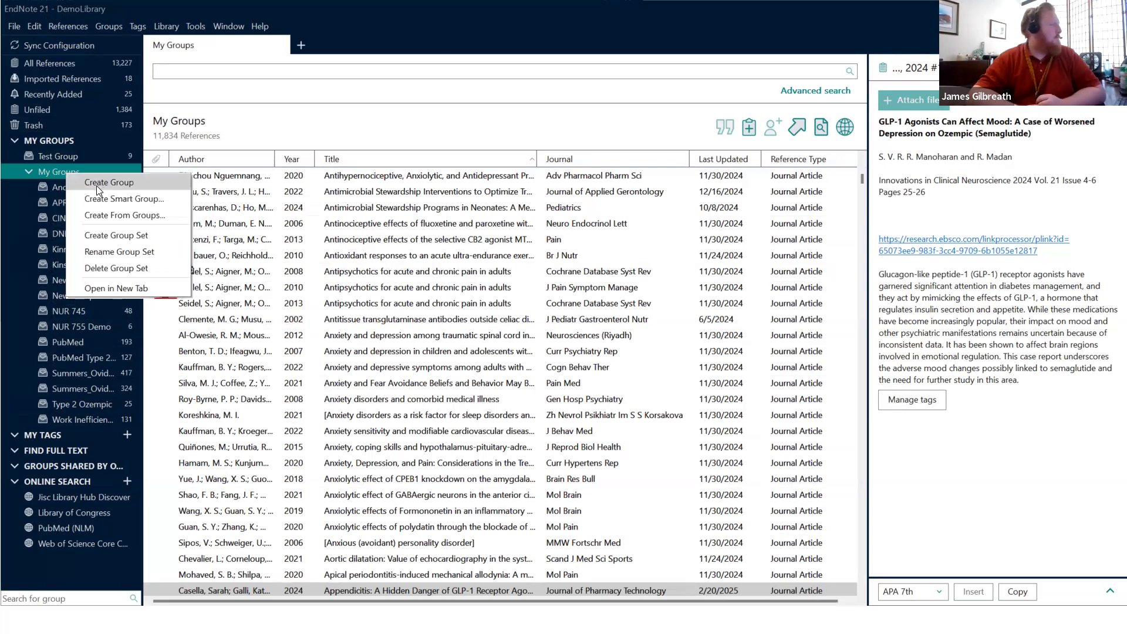
{"action": "right_click", "coordinate": [54, 147]}
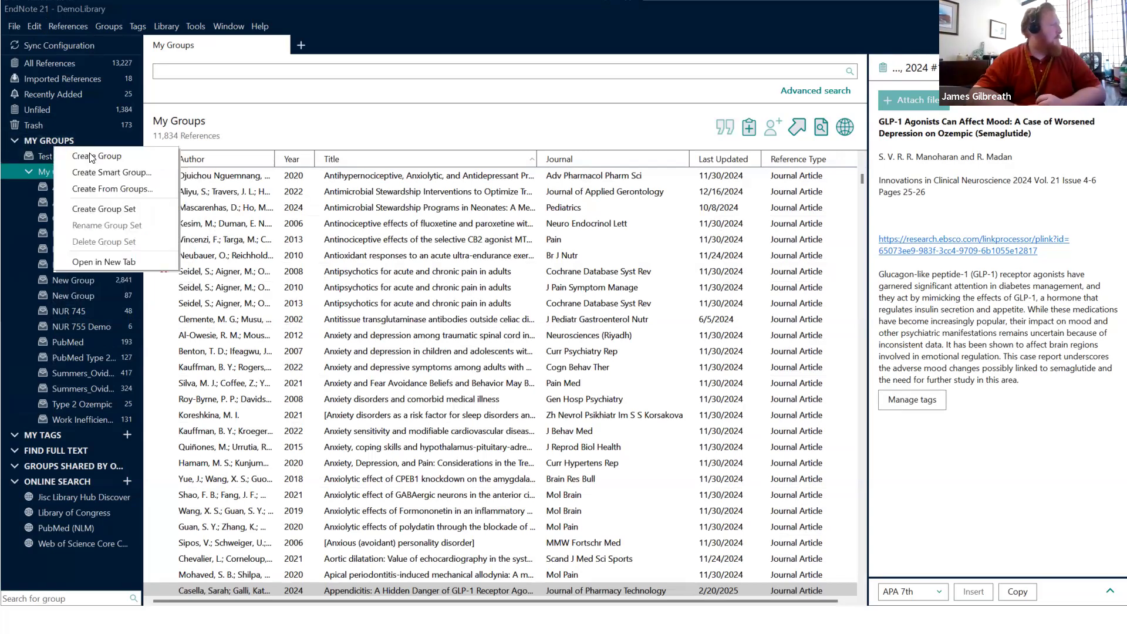
{"action": "left_click", "coordinate": [90, 209]}
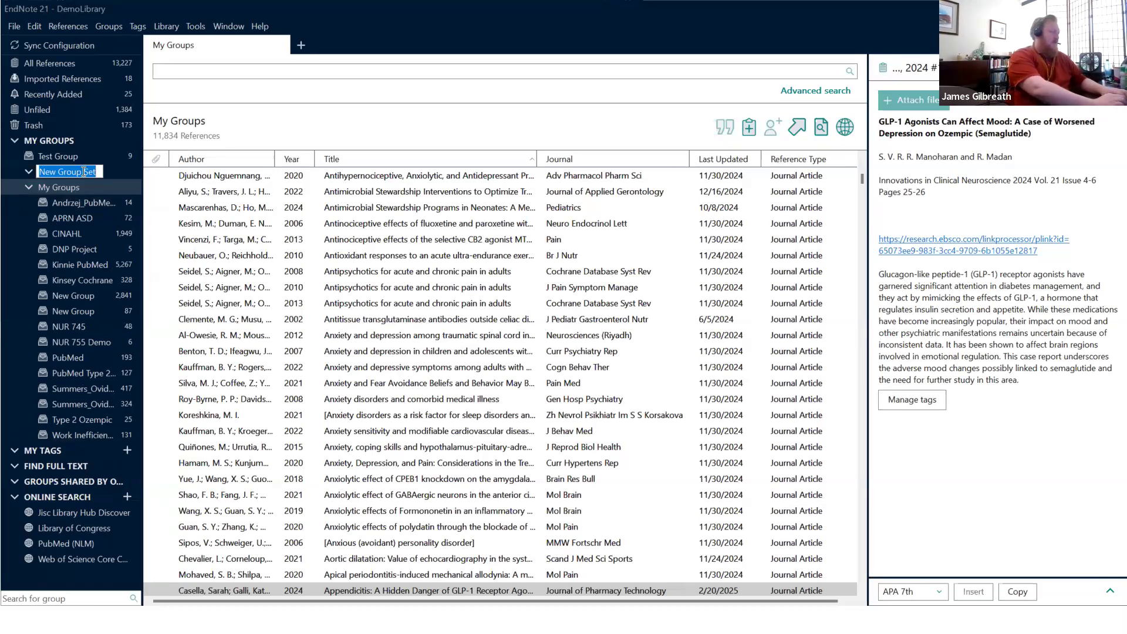
{"action": "type", "text": "Type"}
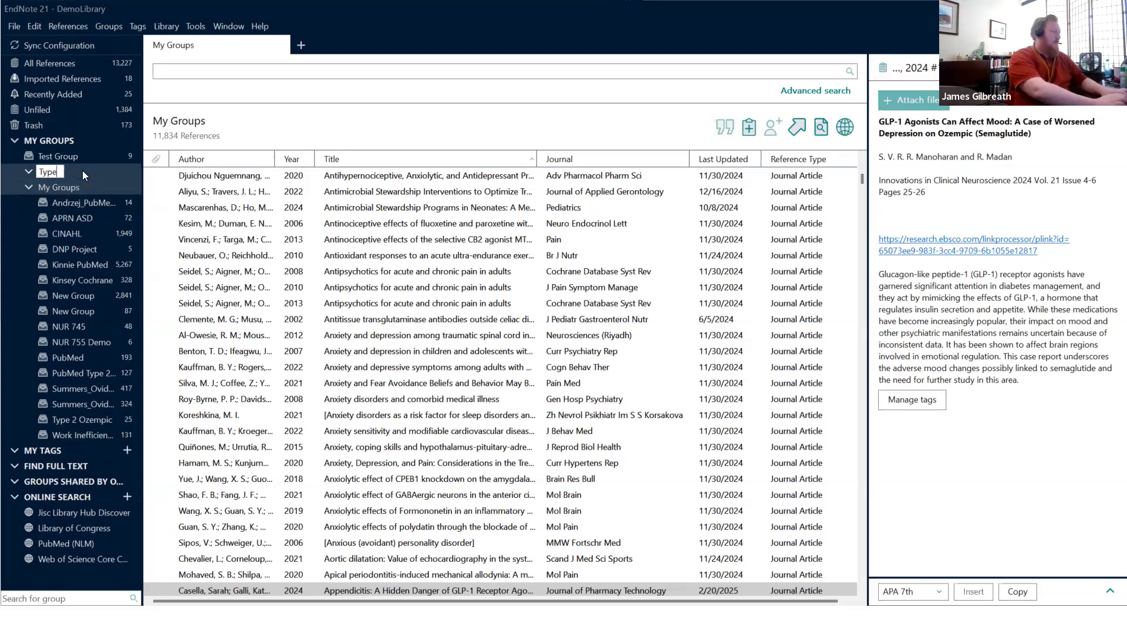
{"action": "type", "text": " 2 Ozempic P"}
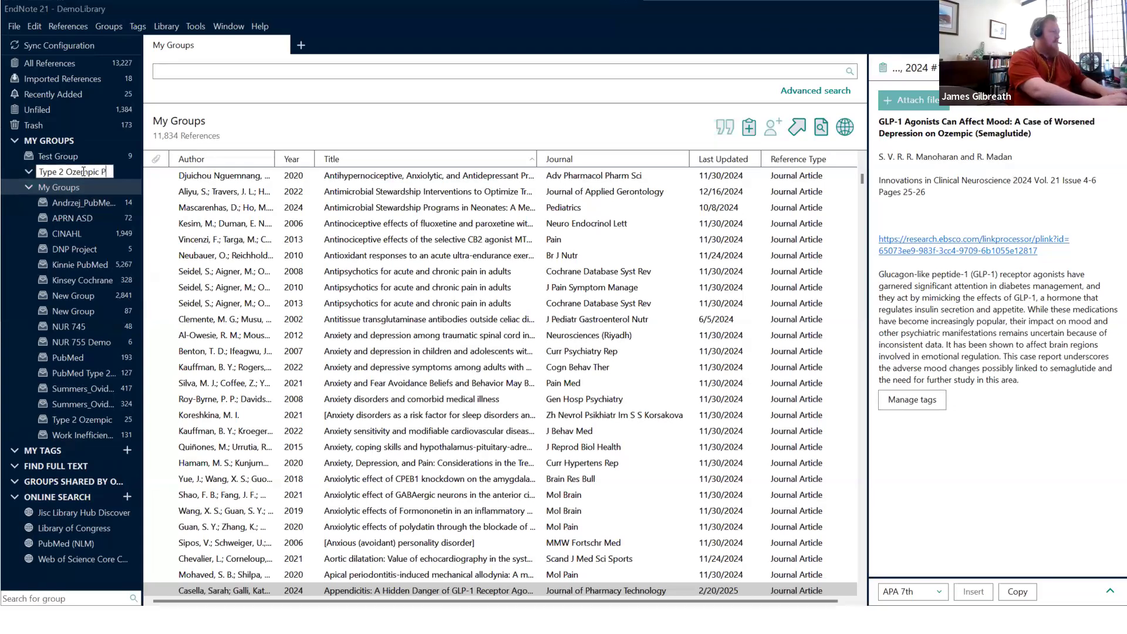
{"action": "type", "text": "roject"}
{"action": "key", "text": "Return"}
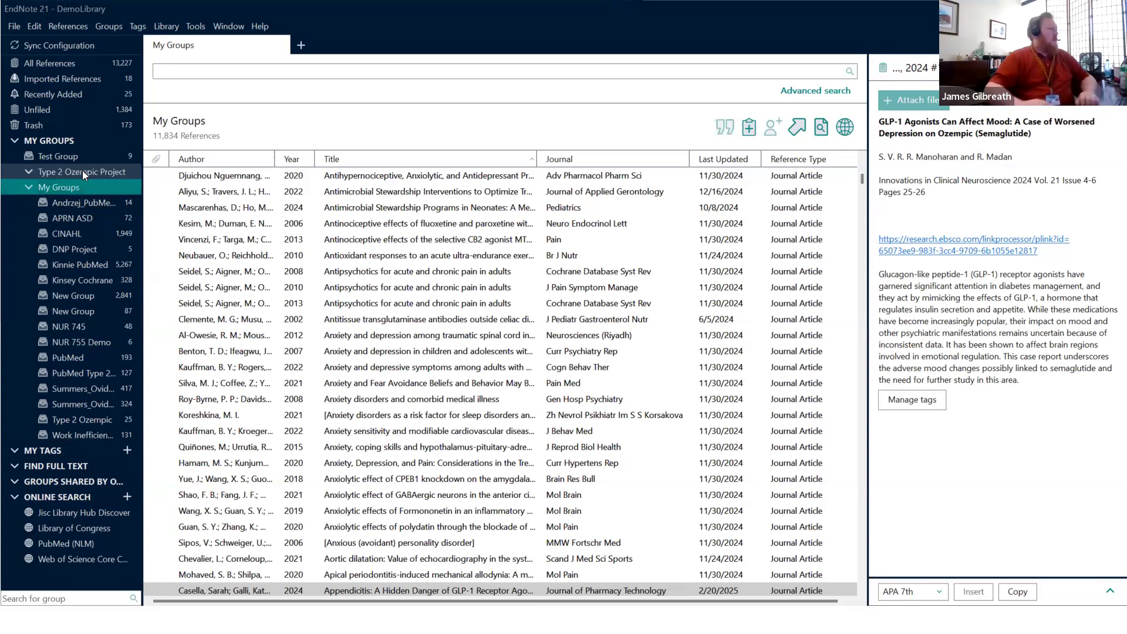
{"action": "left_click", "coordinate": [71, 170]}
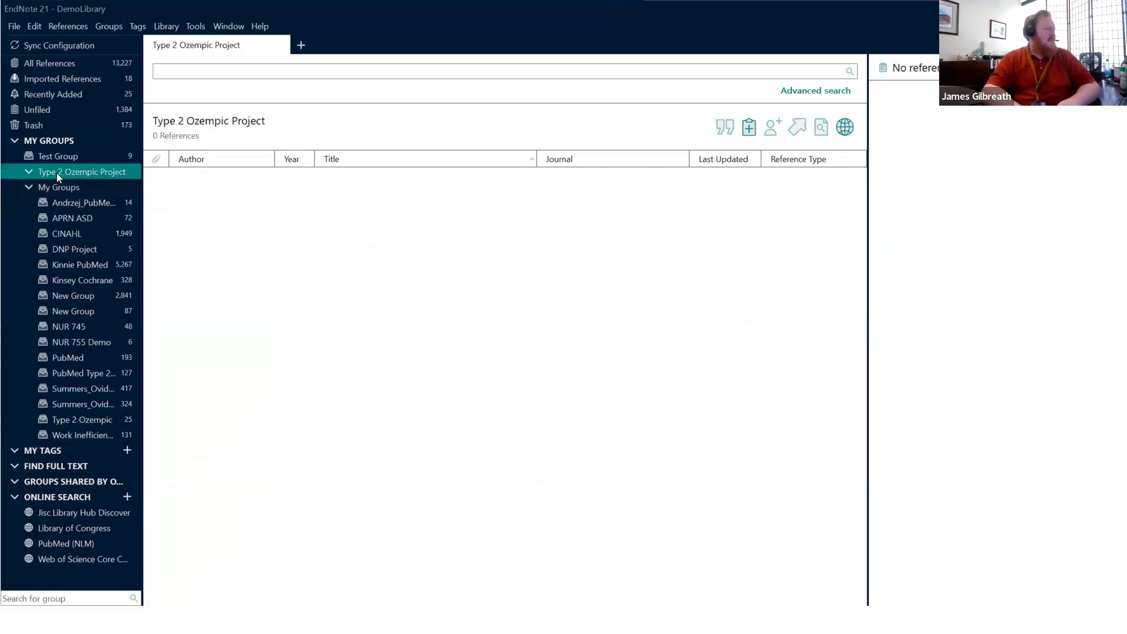
{"action": "right_click", "coordinate": [57, 173]}
Step: Add an empty group named 'PubMed' inside the Type 2 Ozempic Project set and select it
{"action": "left_click", "coordinate": [85, 176]}
{"action": "type", "text": "PubMed"}
{"action": "key", "text": "Return"}
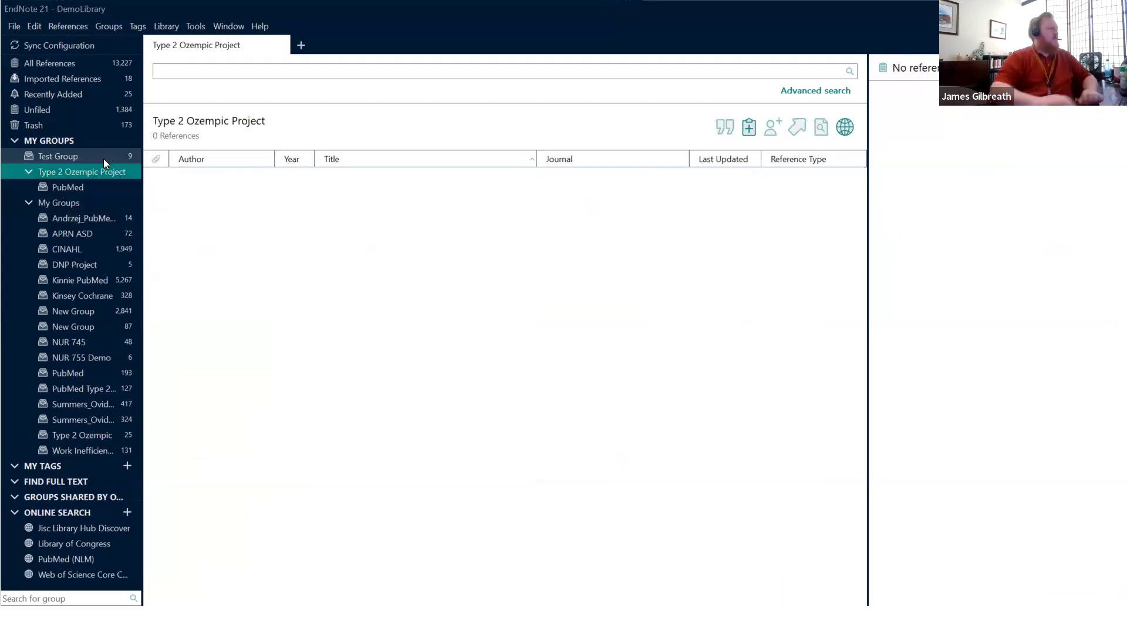
{"action": "left_click", "coordinate": [79, 187]}
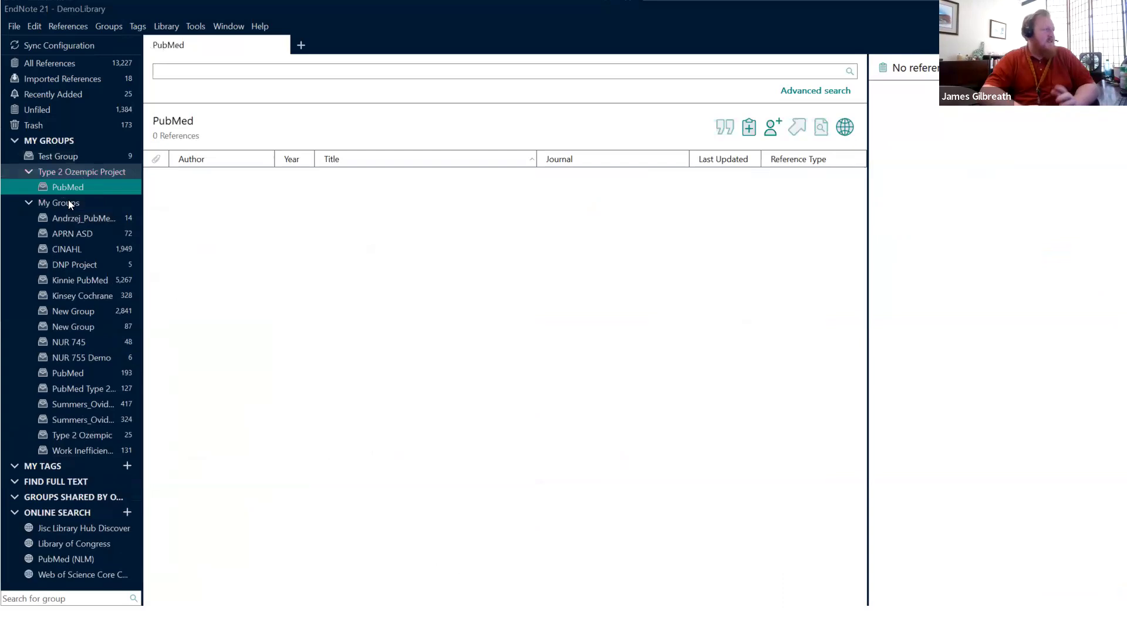
Step: Browse the My Groups, APRN ASD and New Group groups, ending on Kinnie PubMed's 5,267 references
{"action": "left_click", "coordinate": [68, 203]}
{"action": "left_click", "coordinate": [62, 231]}
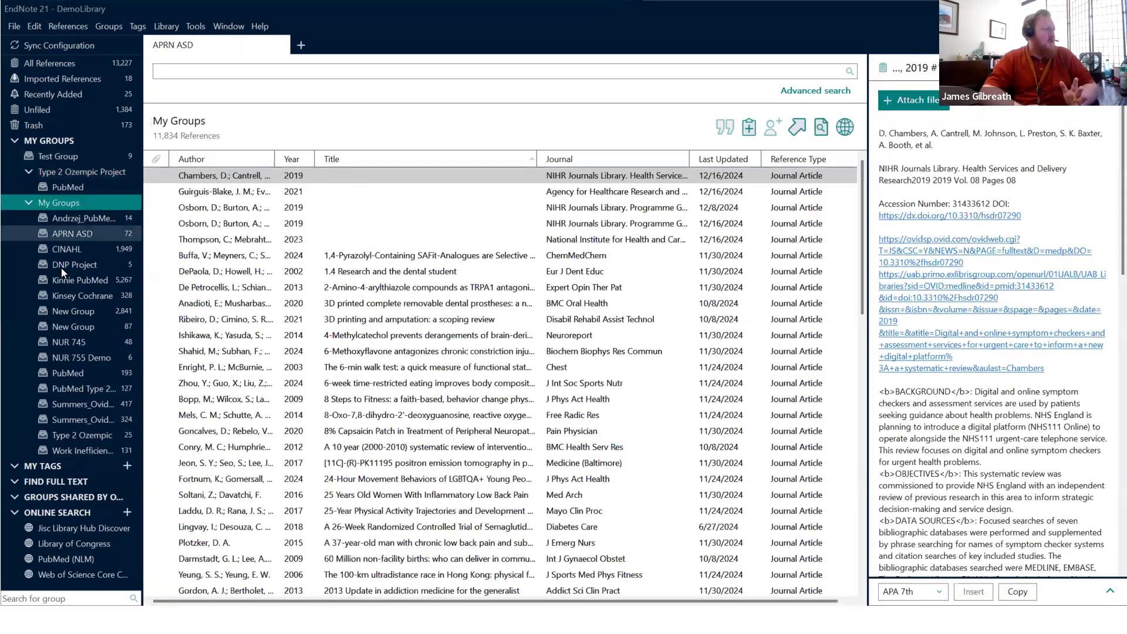
{"action": "left_click", "coordinate": [60, 320]}
{"action": "left_click", "coordinate": [68, 279]}
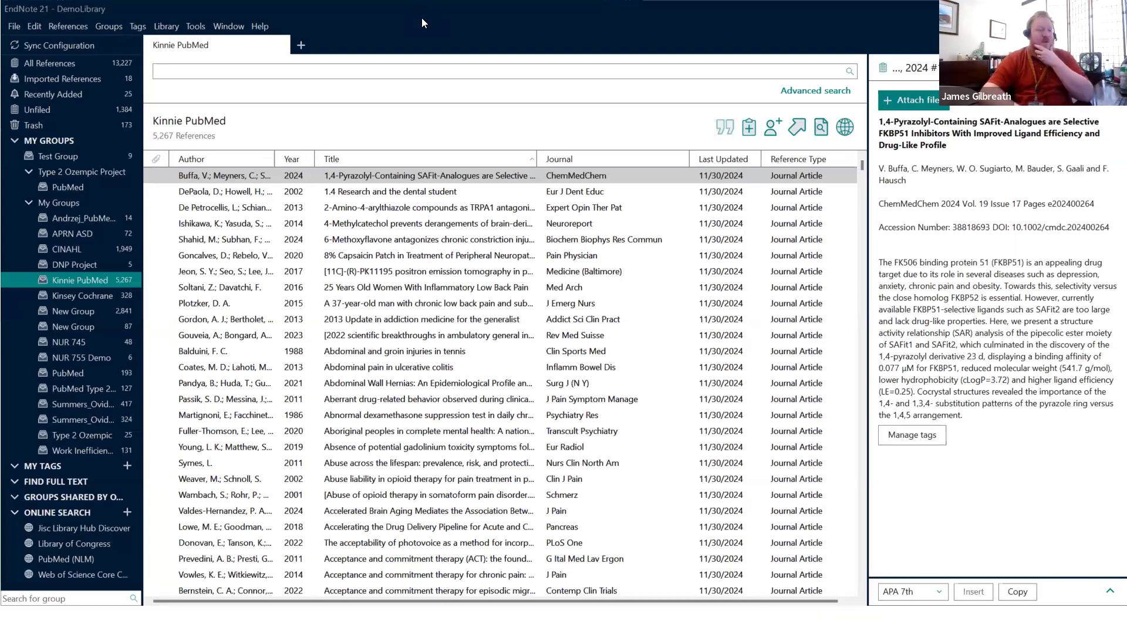
{"action": "left_click", "coordinate": [8, 30]}
{"action": "left_click", "coordinate": [24, 40]}
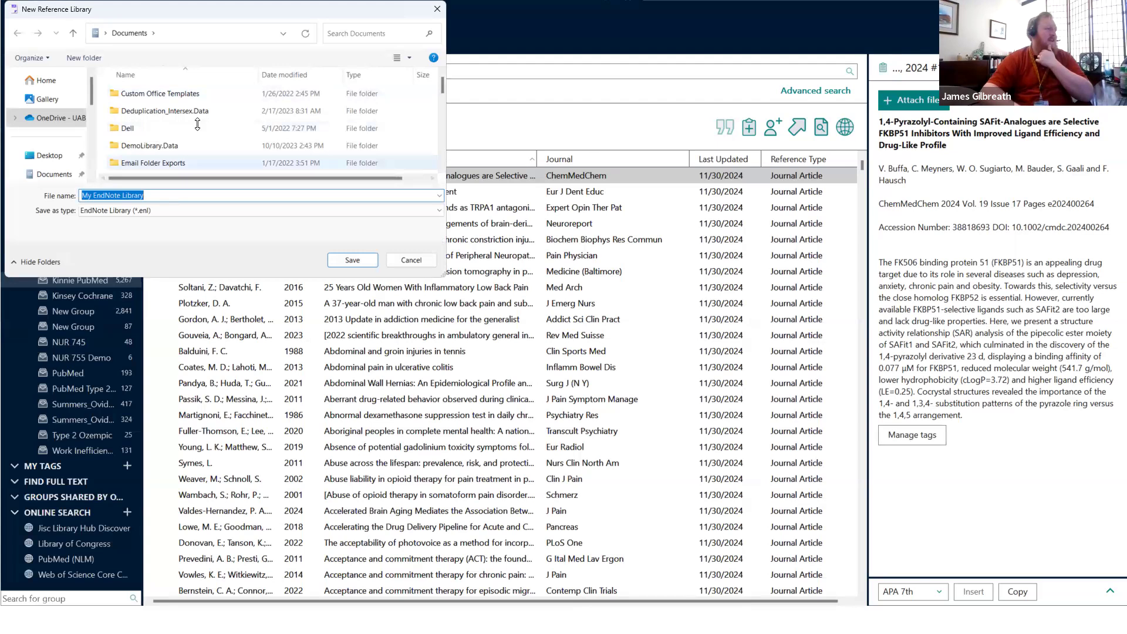
{"action": "left_click", "coordinate": [411, 262]}
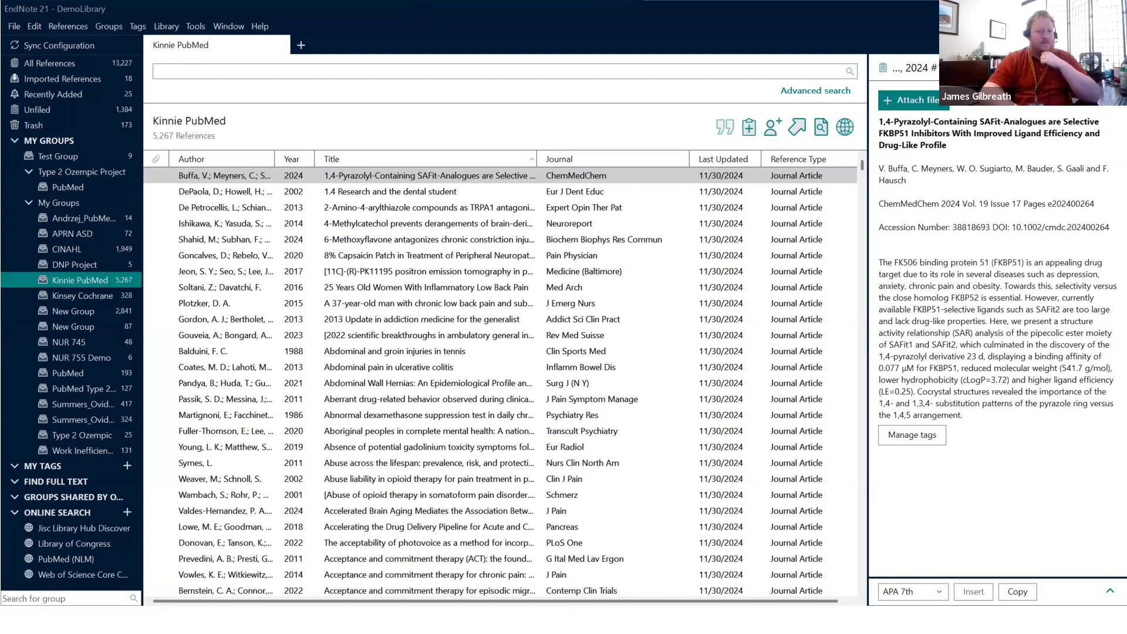
Step: Return to the PowerPoint slideshow at the 'Using the Group Feature' slide
{"action": "left_click", "coordinate": [546, 546]}
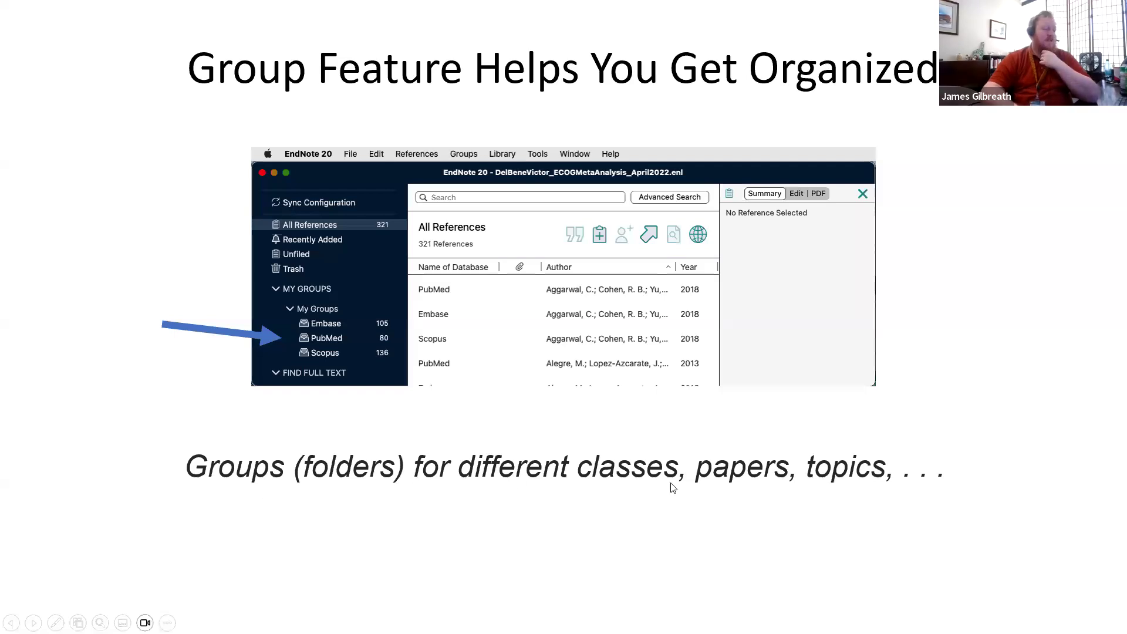
{"action": "left_click", "coordinate": [813, 474]}
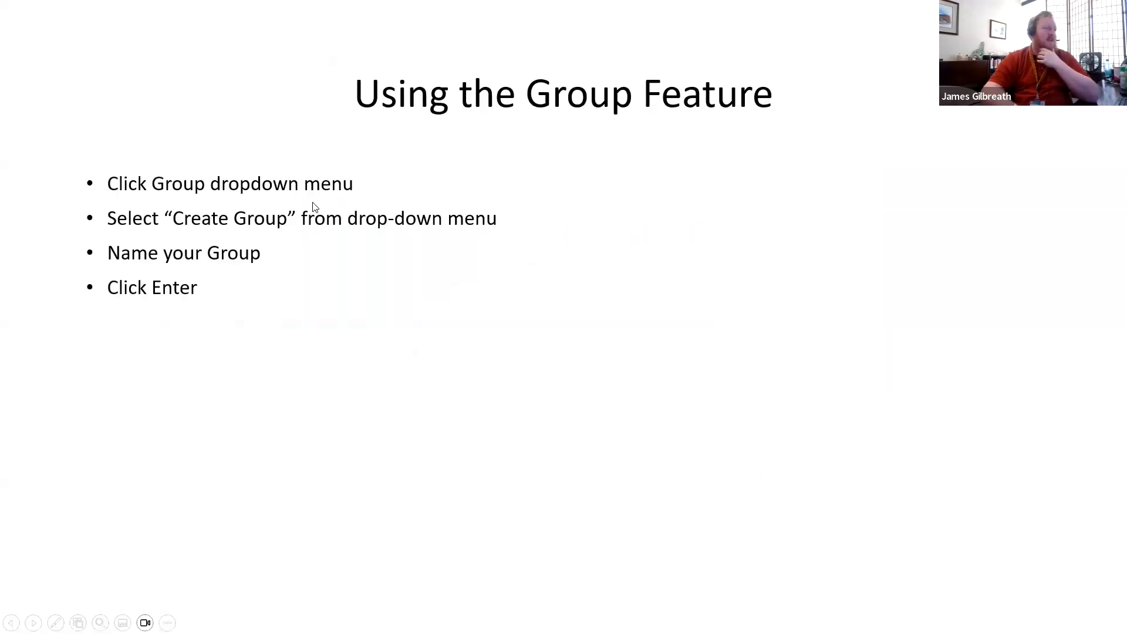
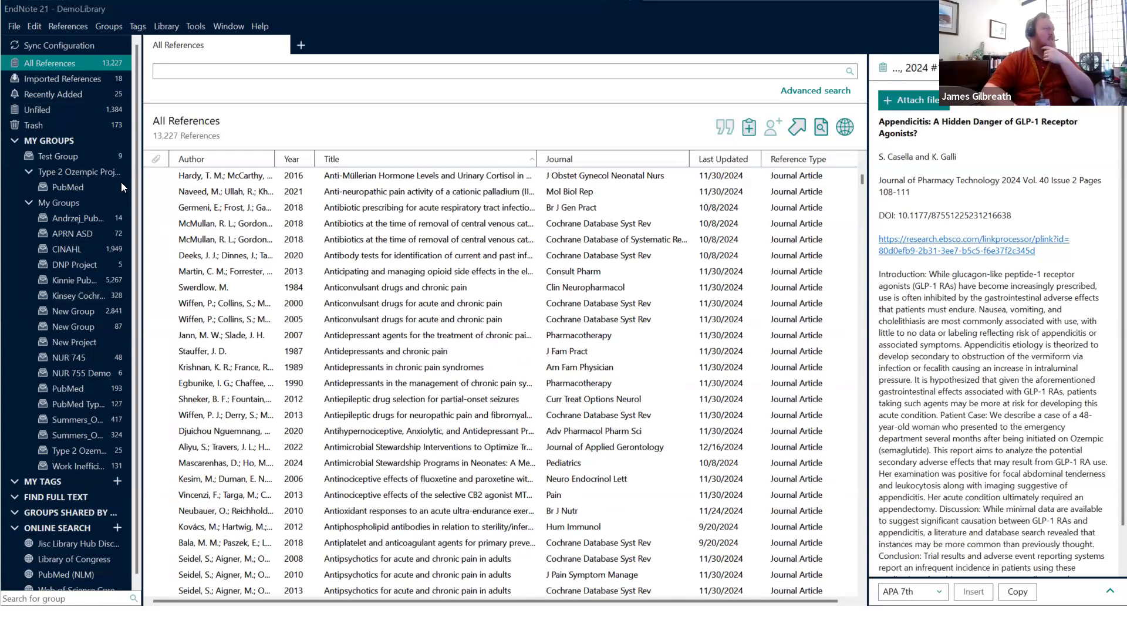
Step: Open the 72-reference APRN ASD group, sort by author, and preview the Azim 2020 reference
{"action": "left_click", "coordinate": [61, 79]}
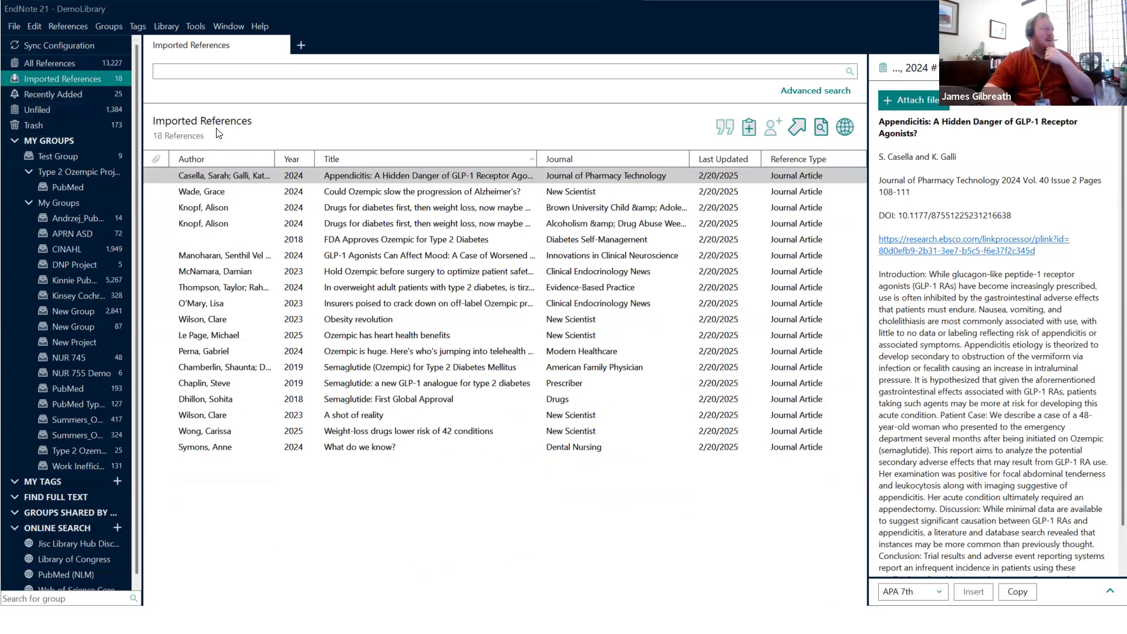
{"action": "left_click", "coordinate": [78, 236]}
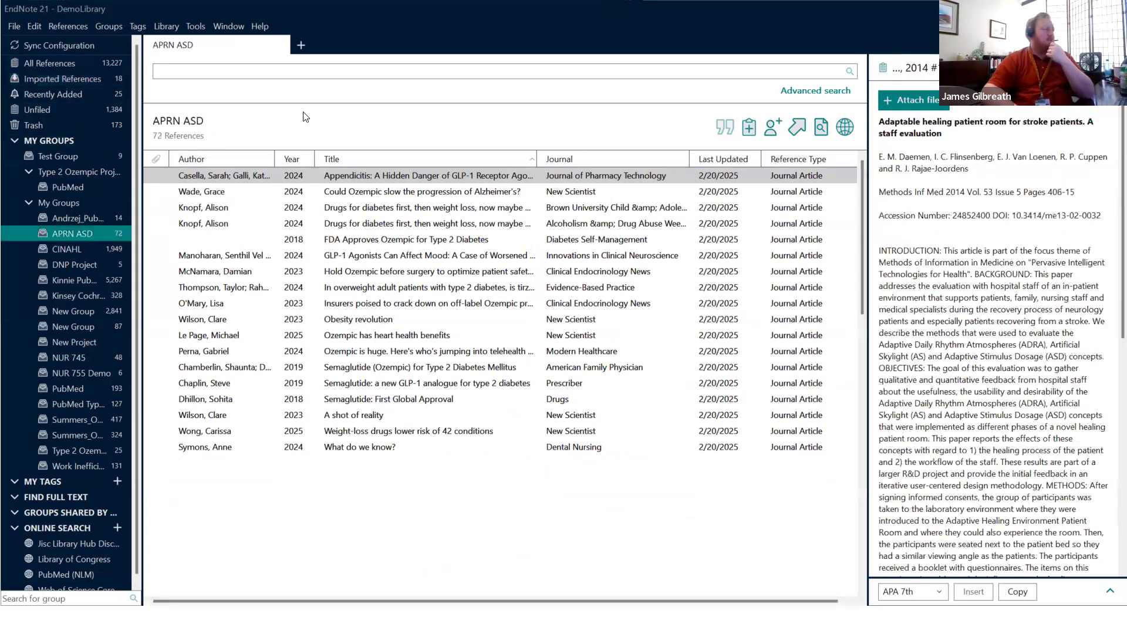
{"action": "left_click", "coordinate": [197, 161]}
{"action": "left_click", "coordinate": [197, 176]}
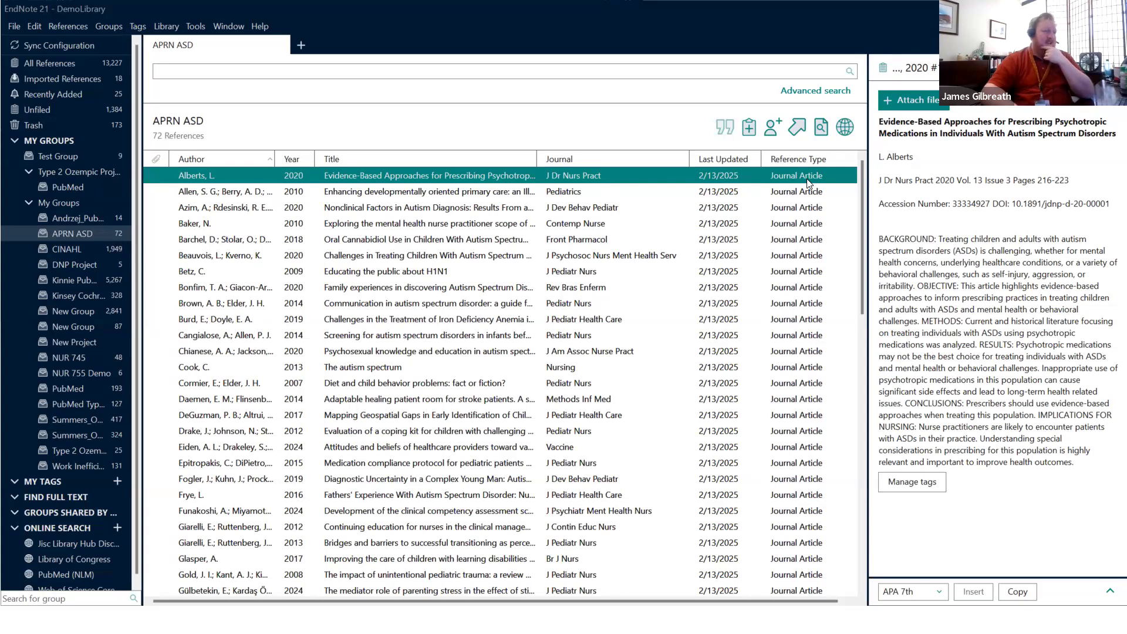
{"action": "left_click", "coordinate": [233, 195]}
{"action": "left_click", "coordinate": [233, 209]}
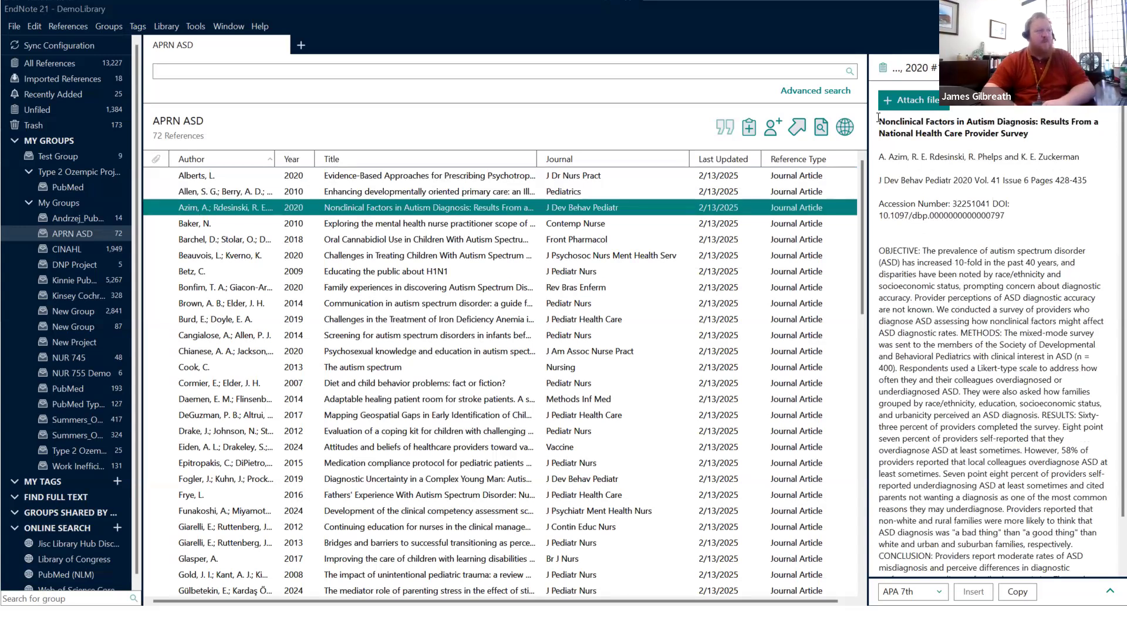
Step: Highlight the Azim 2020 reference's title and author list in the preview pane
{"action": "left_click", "coordinate": [965, 120]}
{"action": "left_click_drag", "start_coordinate": [965, 120], "coordinate": [1029, 130]}
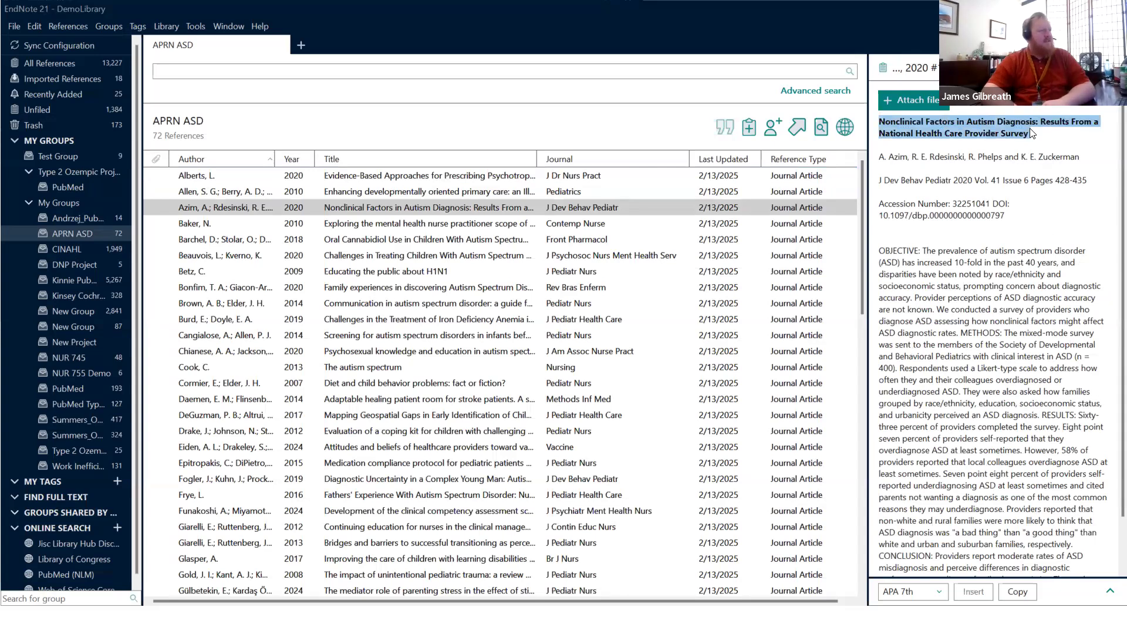
{"action": "left_click_drag", "start_coordinate": [879, 157], "coordinate": [1072, 158]}
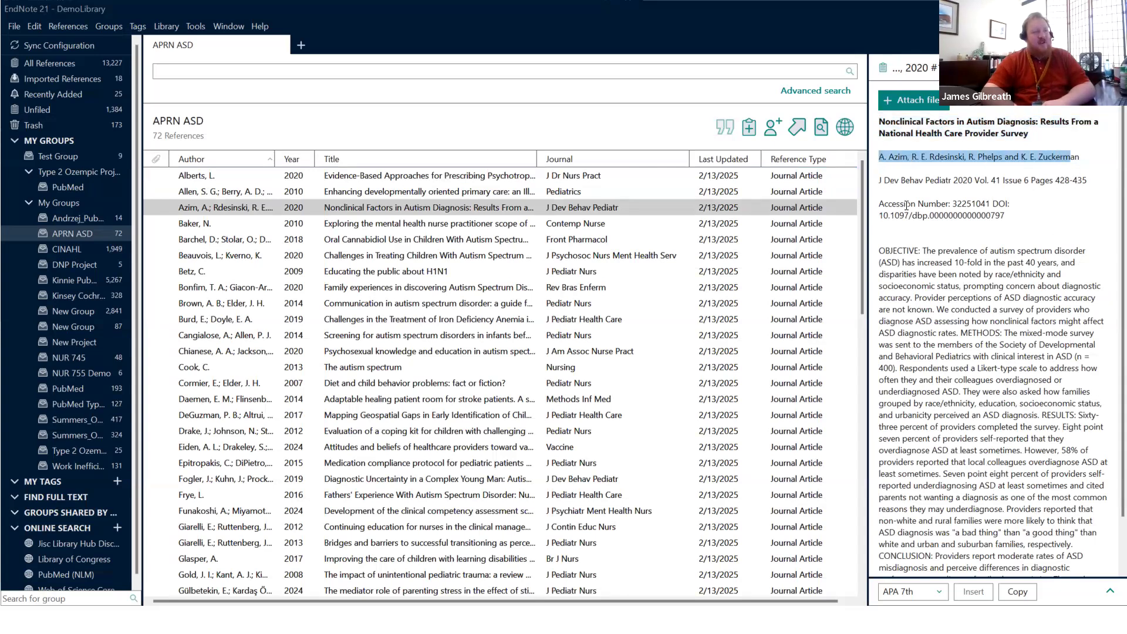
{"action": "scroll", "coordinate": [954, 335], "scroll_direction": "down", "scroll_amount": 1}
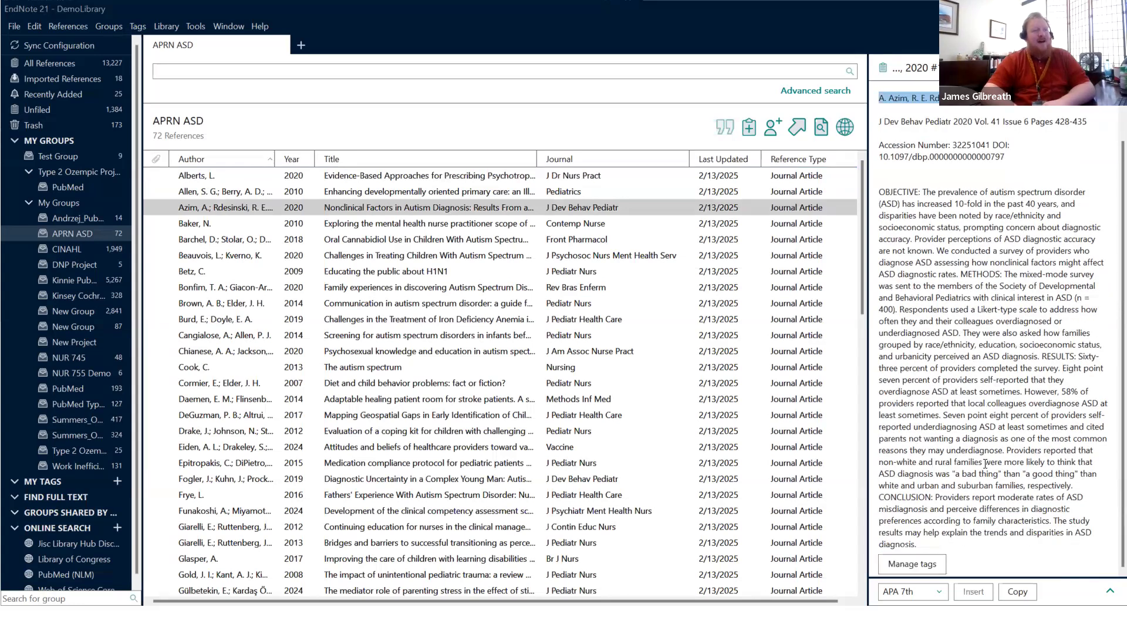
{"action": "scroll", "coordinate": [983, 450], "scroll_direction": "up", "scroll_amount": 2}
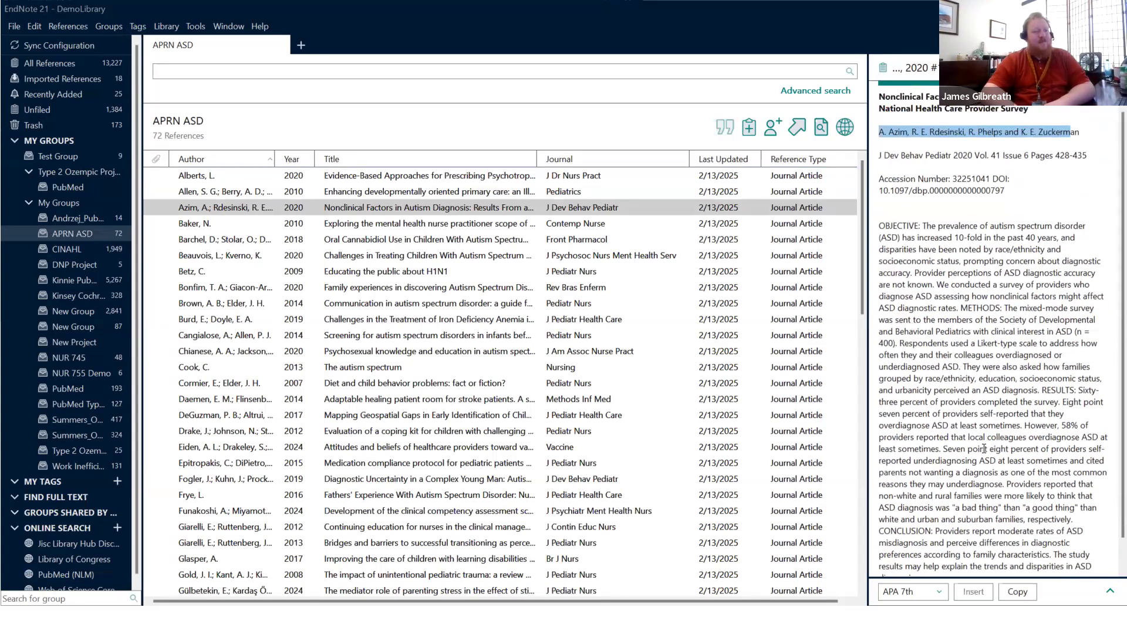
Step: Copy the Azim 2020 'Nonclinical Factors in Autism Diagnosis' reference formatted in APA 7th
{"action": "left_click", "coordinate": [930, 592]}
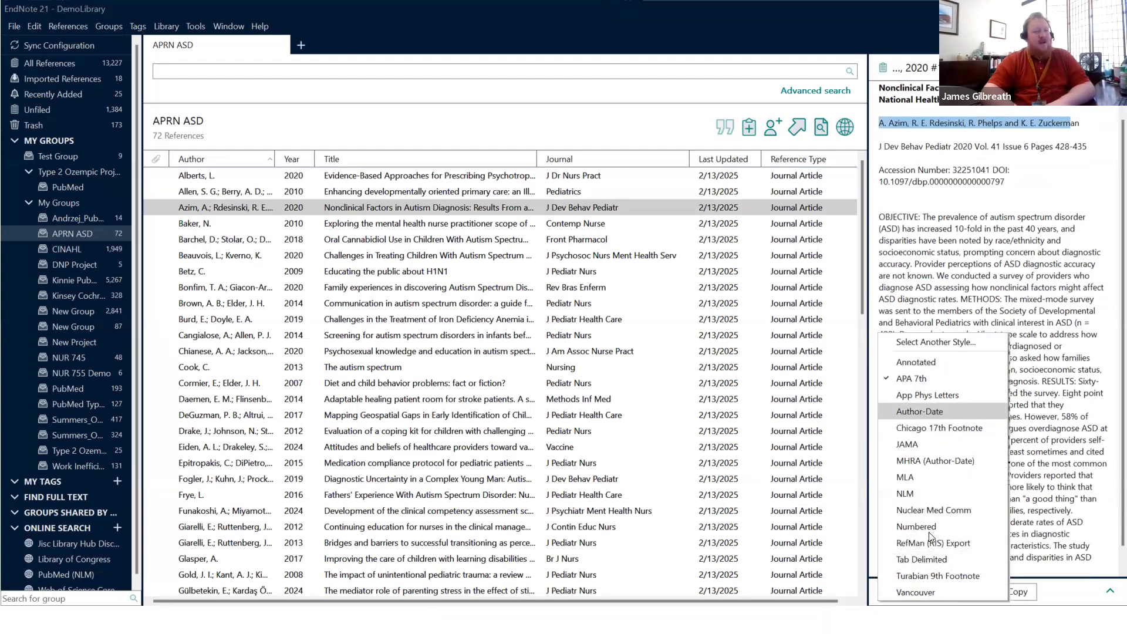
{"action": "left_click", "coordinate": [1058, 583]}
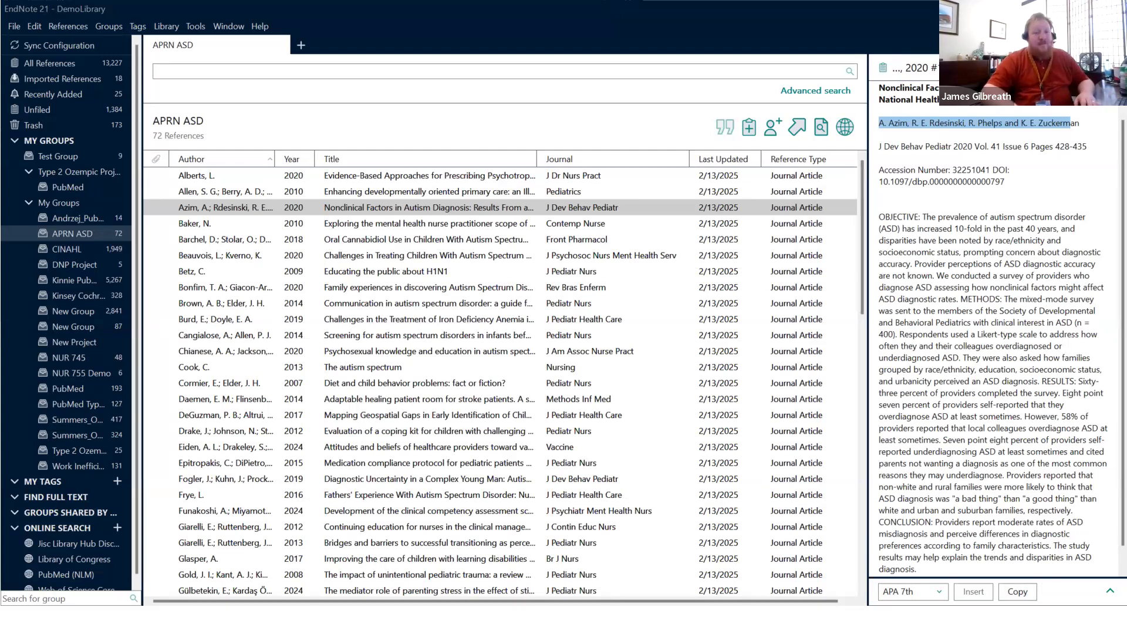
{"action": "left_click", "coordinate": [387, 207]}
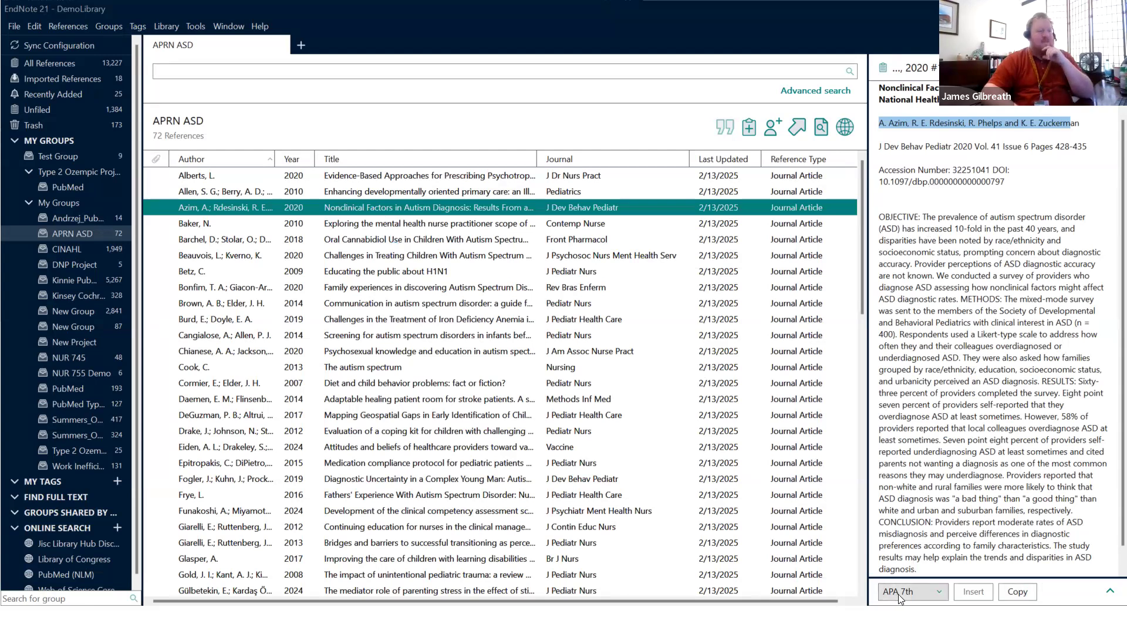
{"action": "left_click", "coordinate": [1010, 592]}
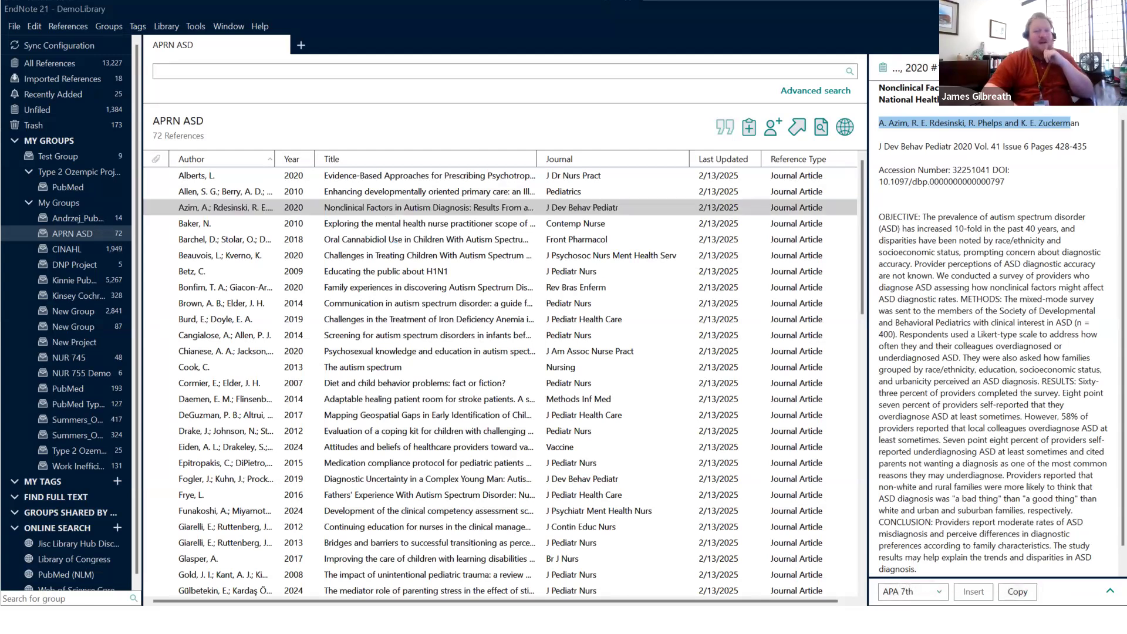
Step: Paste the Azim APA 7th reference into the blank Word page with a 0.5-inch hanging indent
{"action": "left_click_drag", "start_coordinate": [375, 1], "coordinate": [370, 1]}
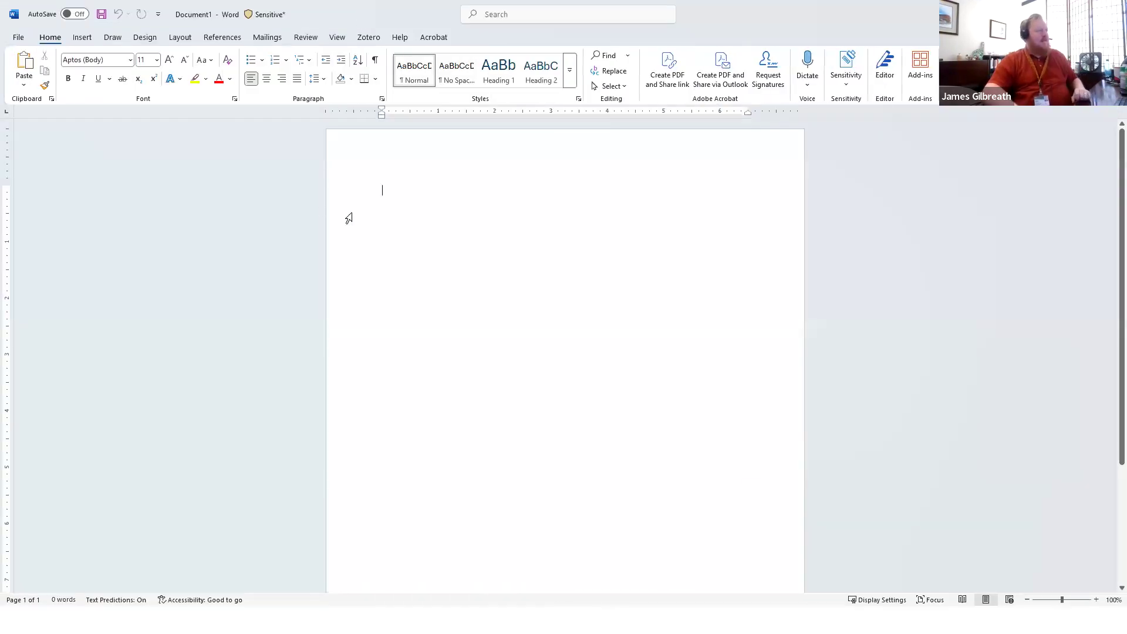
{"action": "key", "text": "ctrl+v"}
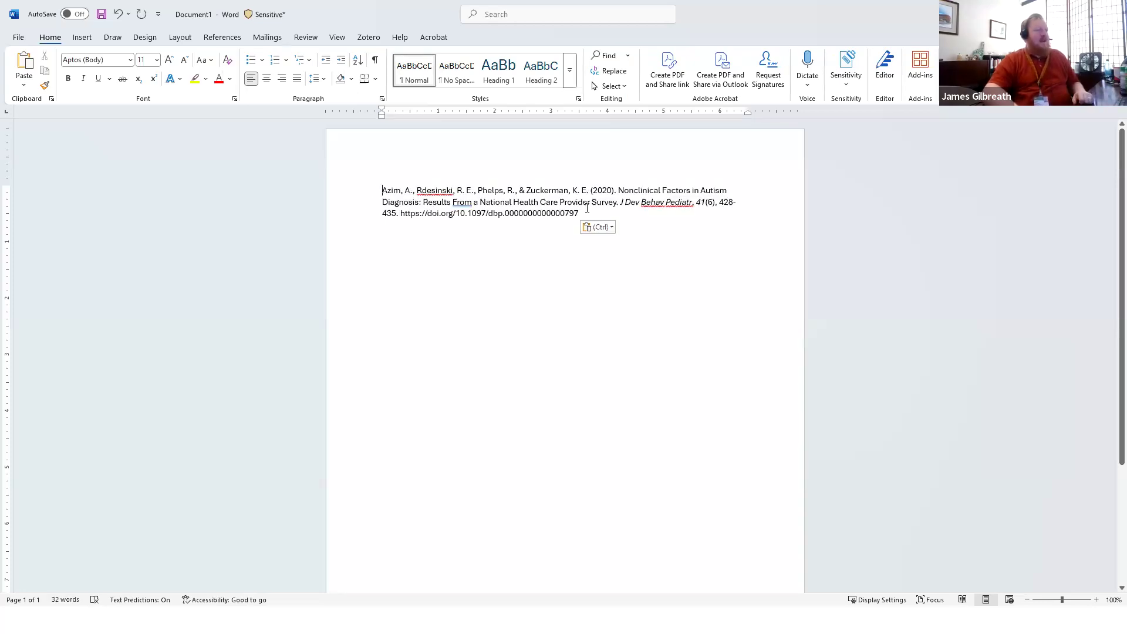
{"action": "key", "text": "ctrl+a"}
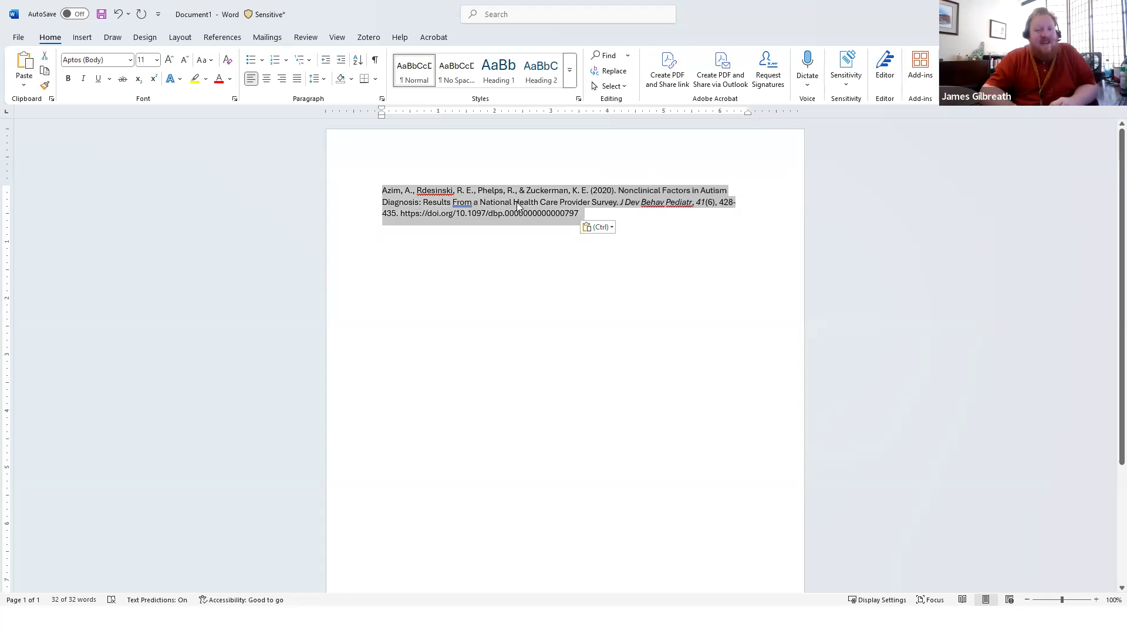
{"action": "left_click", "coordinate": [470, 196]}
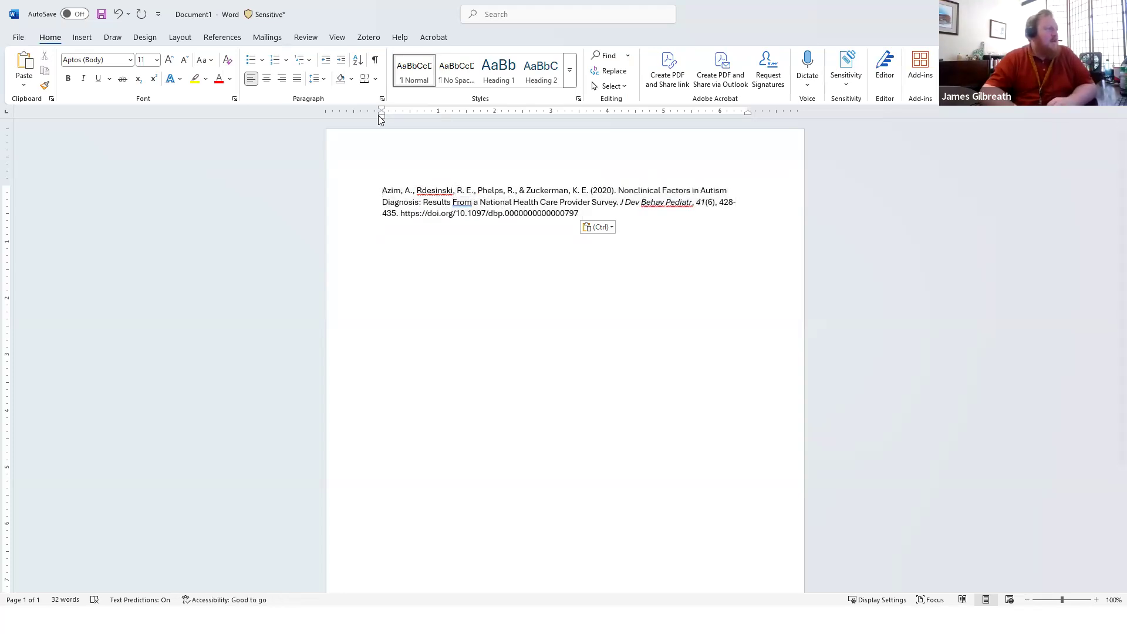
{"action": "left_click_drag", "start_coordinate": [383, 116], "coordinate": [410, 118]}
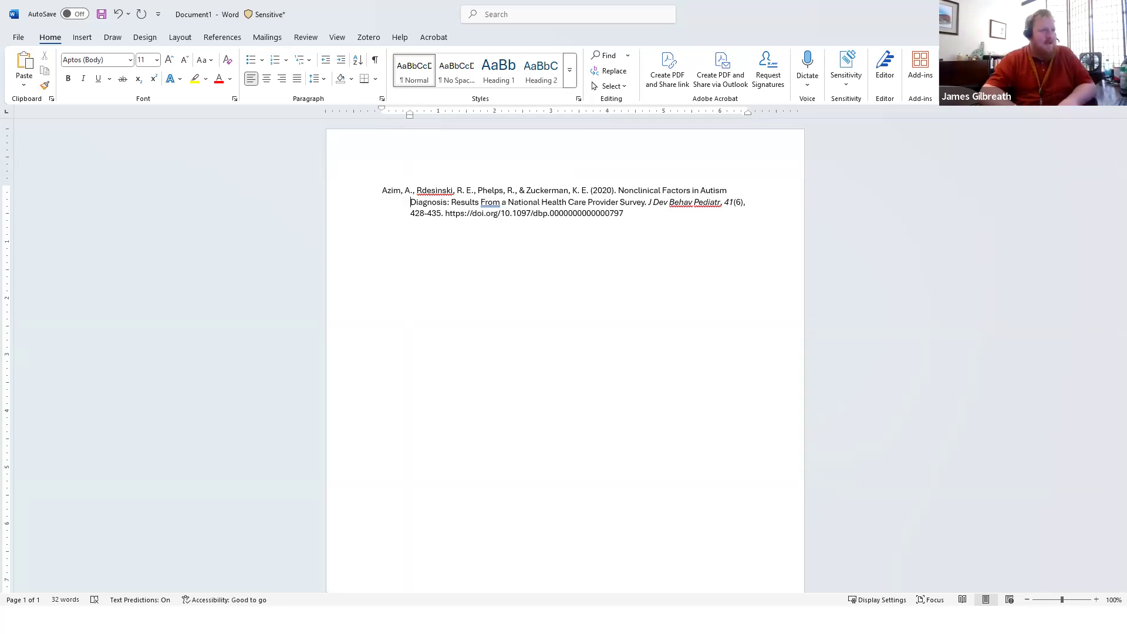
{"action": "key", "text": "alt+Tab"}
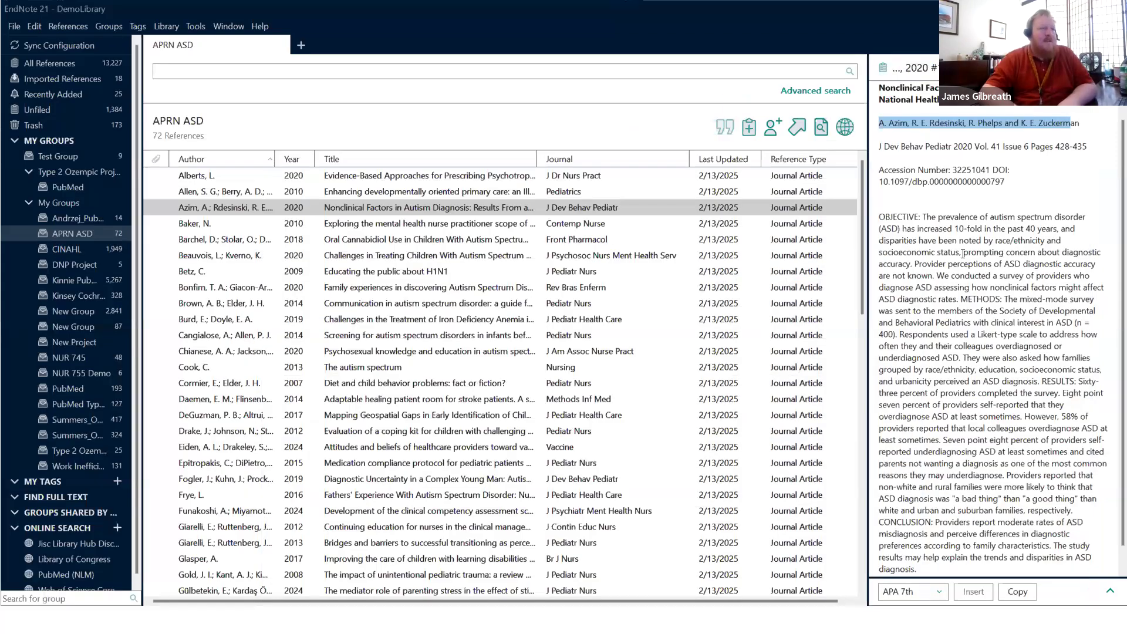
{"action": "left_click", "coordinate": [963, 254]}
{"action": "left_click", "coordinate": [1043, 68]}
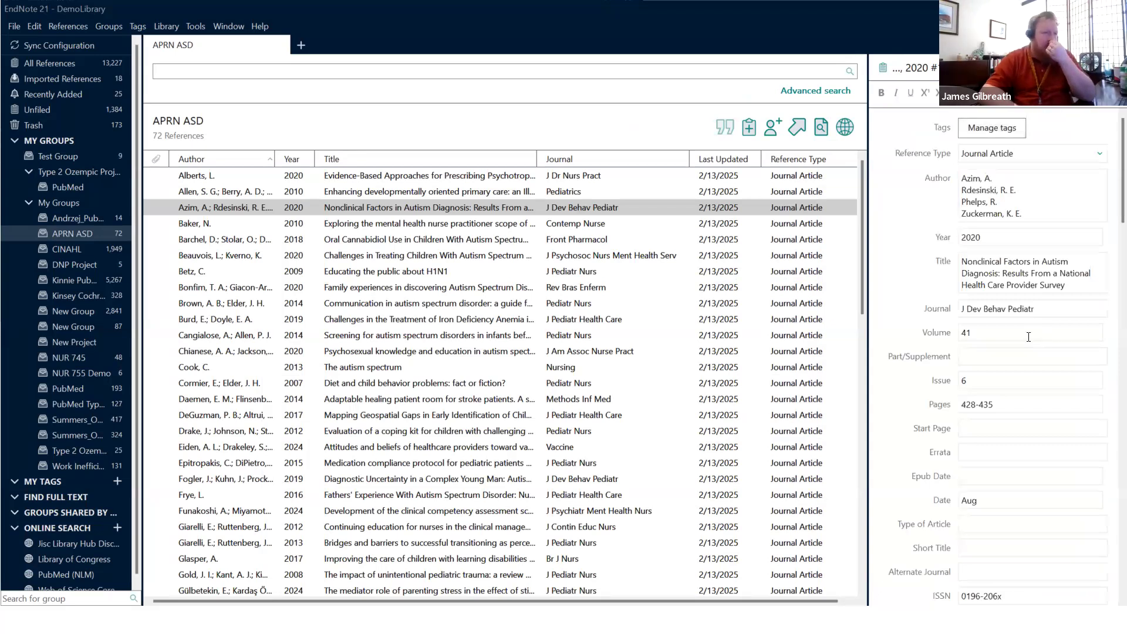
{"action": "left_click_drag", "start_coordinate": [1058, 308], "coordinate": [923, 317]}
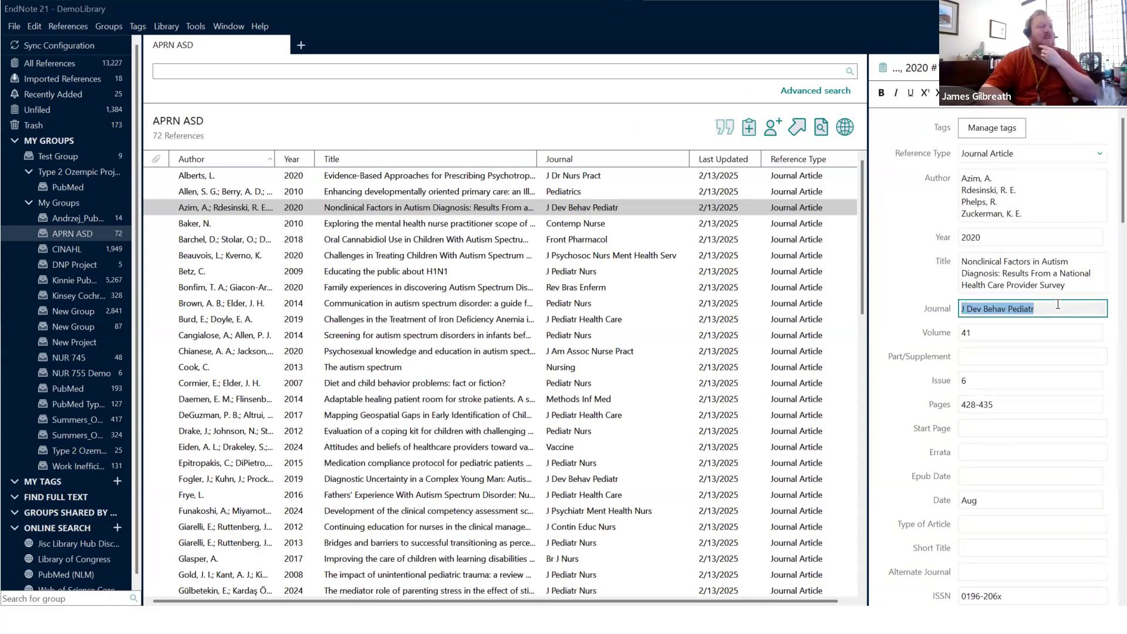
{"action": "left_click", "coordinate": [483, 211]}
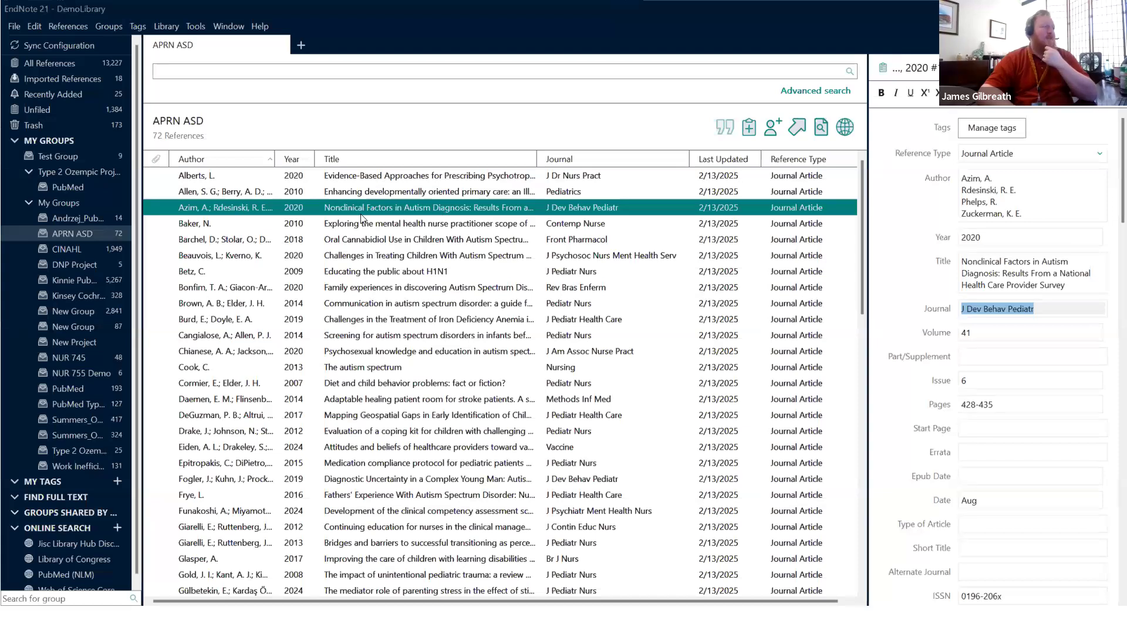
{"action": "left_click", "coordinate": [1058, 312]}
{"action": "left_click_drag", "start_coordinate": [1065, 311], "coordinate": [932, 315]}
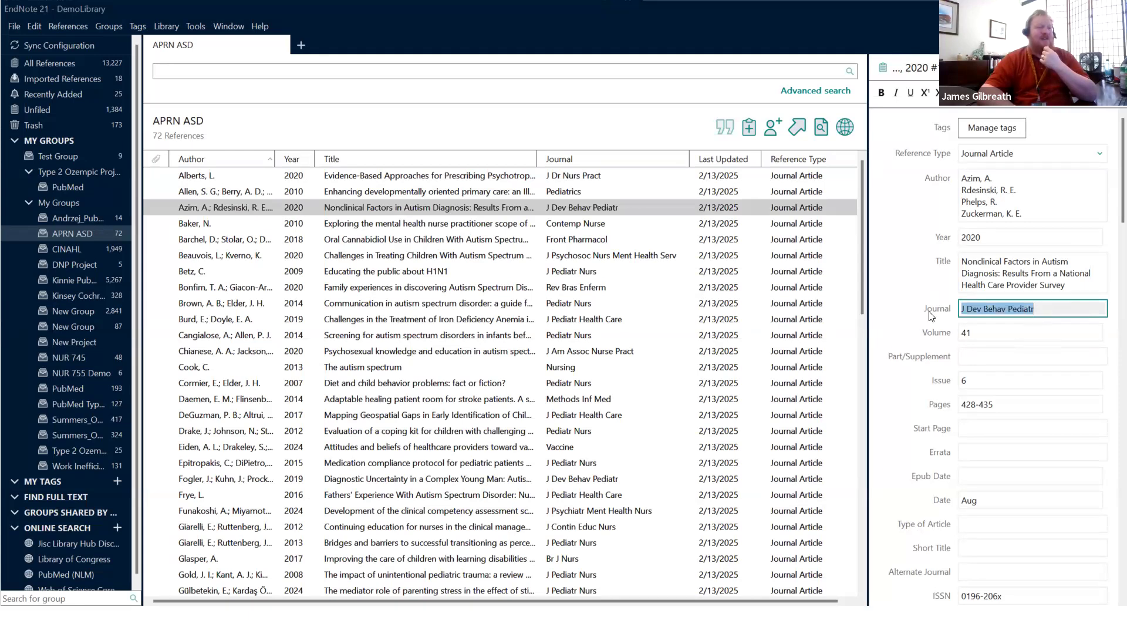
{"action": "left_click", "coordinate": [1041, 308]}
{"action": "left_click_drag", "start_coordinate": [1041, 308], "coordinate": [956, 310]}
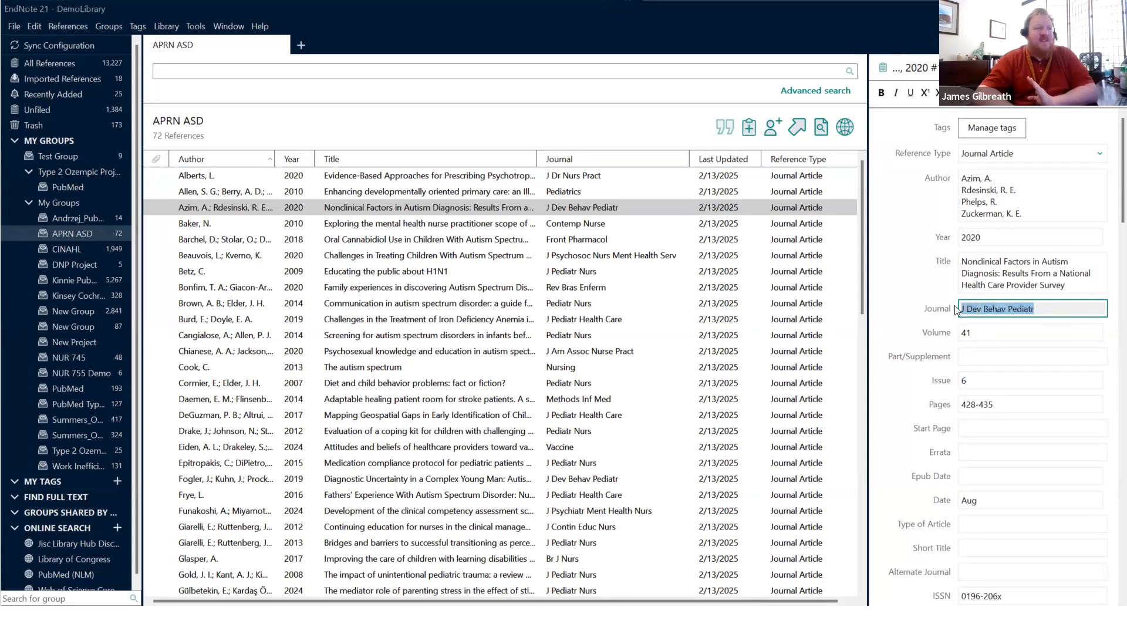
{"action": "left_click", "coordinate": [1052, 308]}
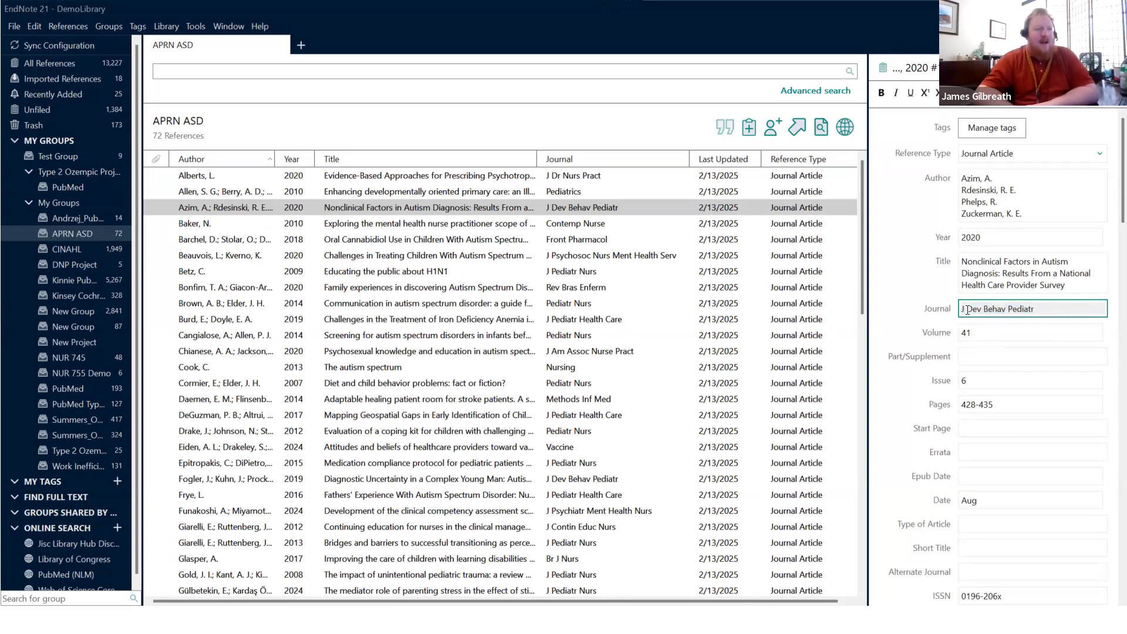
{"action": "mouse_move", "coordinate": [963, 309]}
{"action": "left_mouse_down"}
{"action": "mouse_move", "coordinate": [1055, 303]}
{"action": "mouse_move", "coordinate": [950, 307]}
{"action": "left_mouse_up"}
{"action": "scroll", "coordinate": [933, 305], "scroll_direction": "down", "scroll_amount": 4}
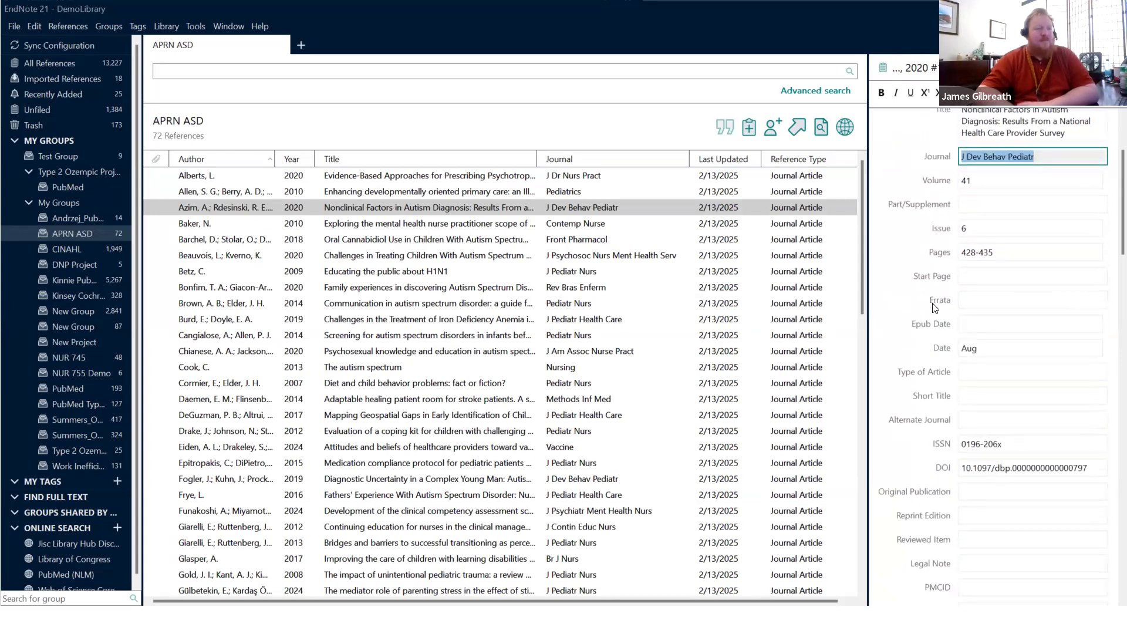
{"action": "scroll", "coordinate": [934, 308], "scroll_direction": "down", "scroll_amount": 4}
{"action": "scroll", "coordinate": [934, 308], "scroll_direction": "up", "scroll_amount": 5}
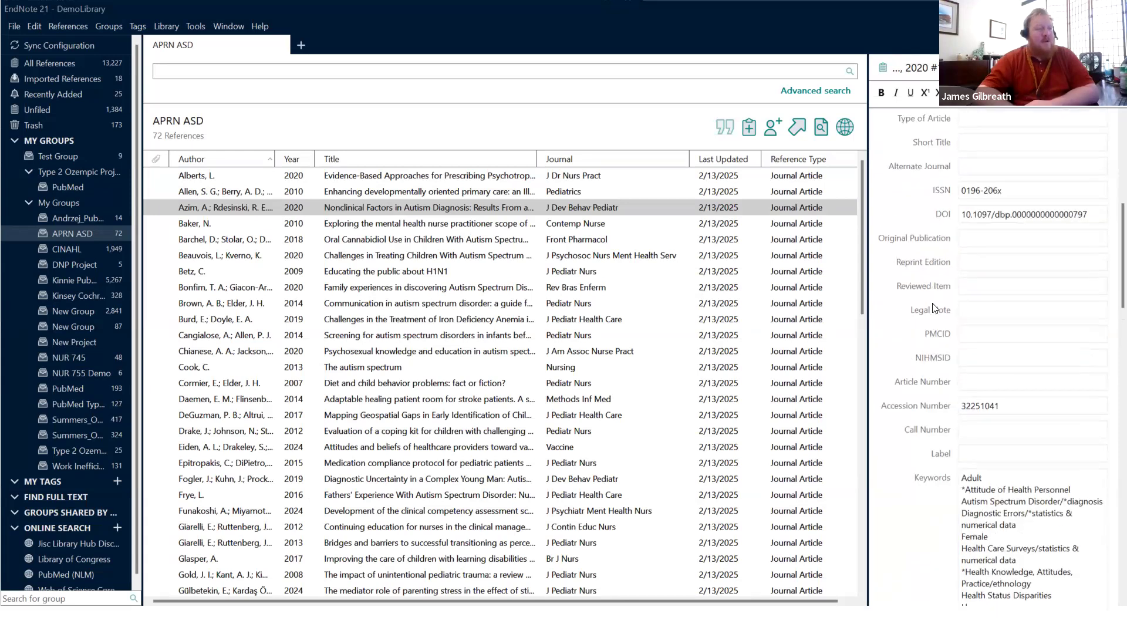
{"action": "scroll", "coordinate": [934, 308], "scroll_direction": "up", "scroll_amount": 3}
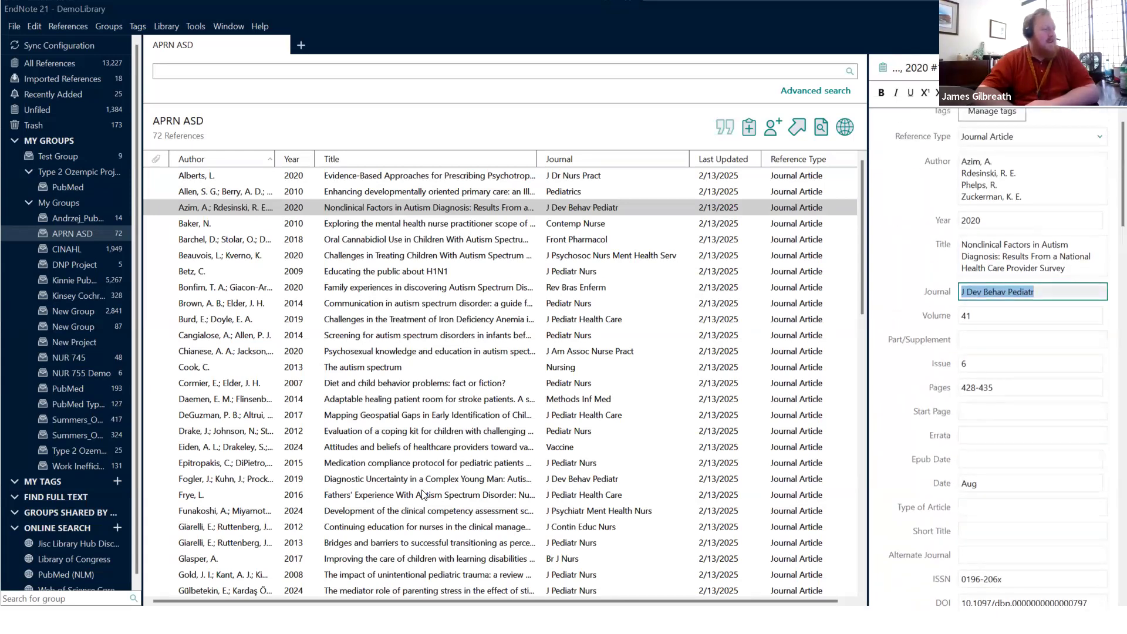
{"action": "scroll", "coordinate": [426, 492], "scroll_direction": "down", "scroll_amount": 5}
{"action": "scroll", "coordinate": [427, 493], "scroll_direction": "down", "scroll_amount": 9}
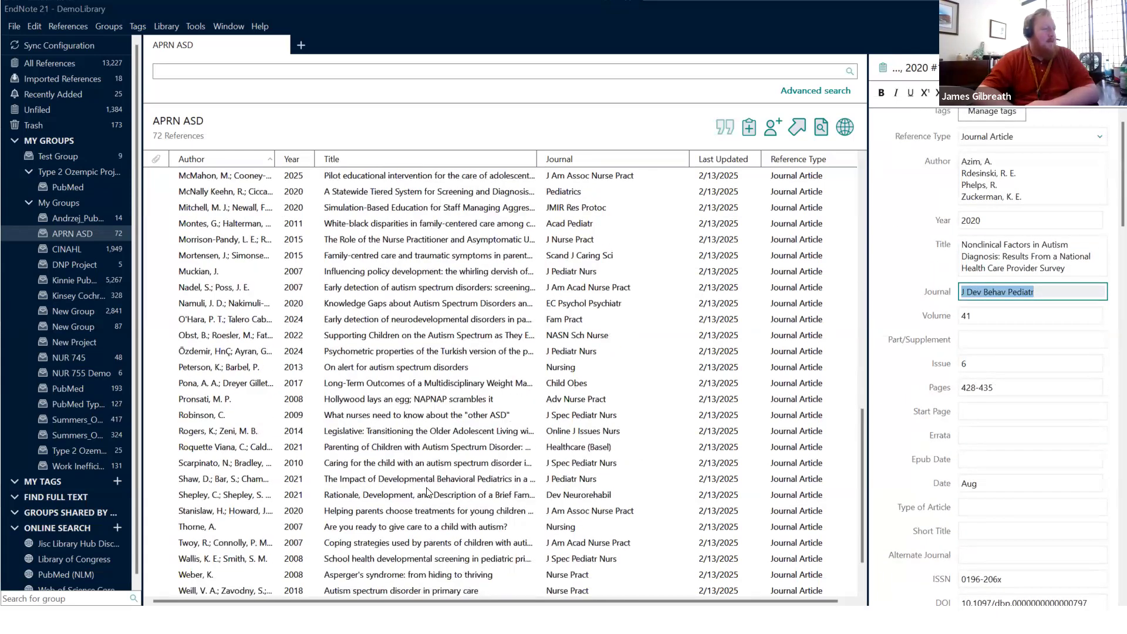
Step: Select the journal name 'JMIR Res Protoc' in the simulation-based education reference's fields
{"action": "left_click", "coordinate": [534, 211]}
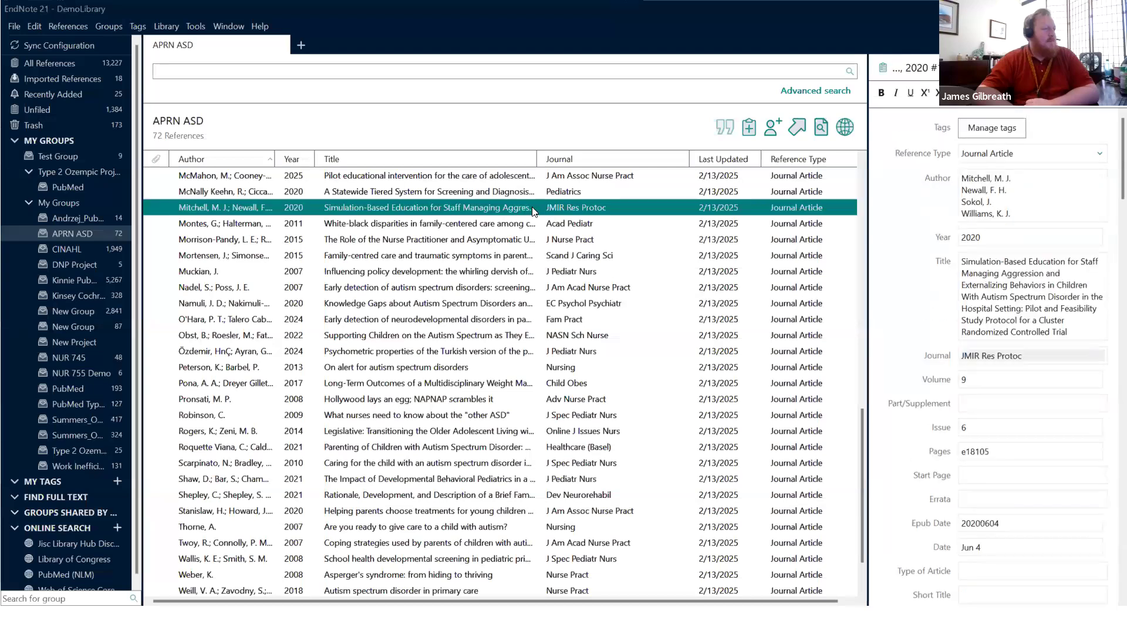
{"action": "left_click", "coordinate": [976, 355]}
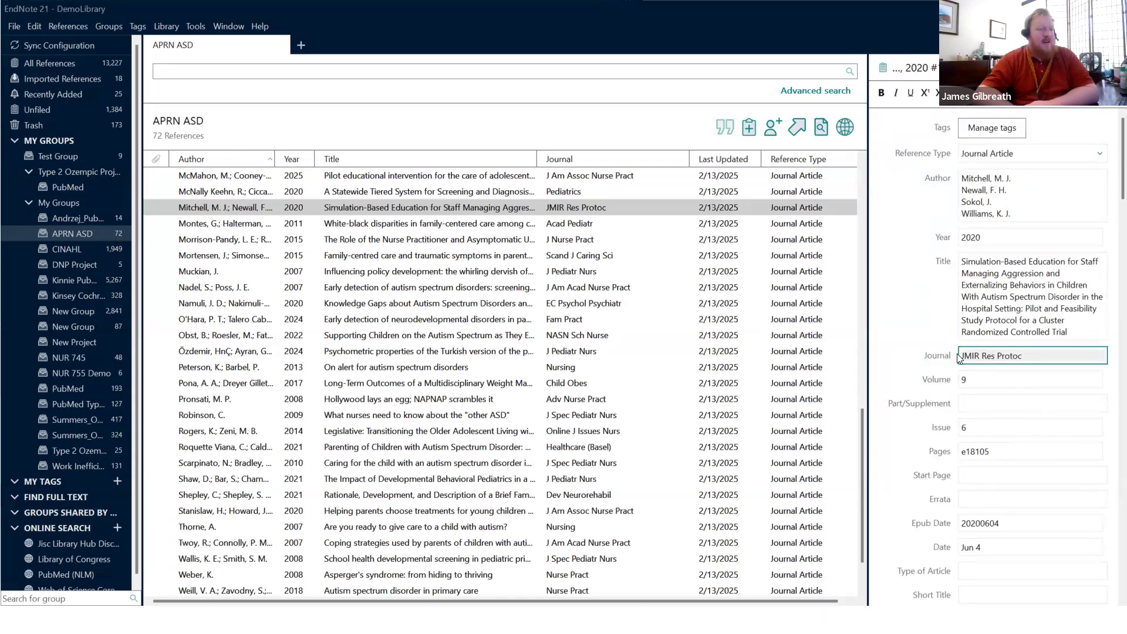
{"action": "triple_click", "coordinate": [977, 355]}
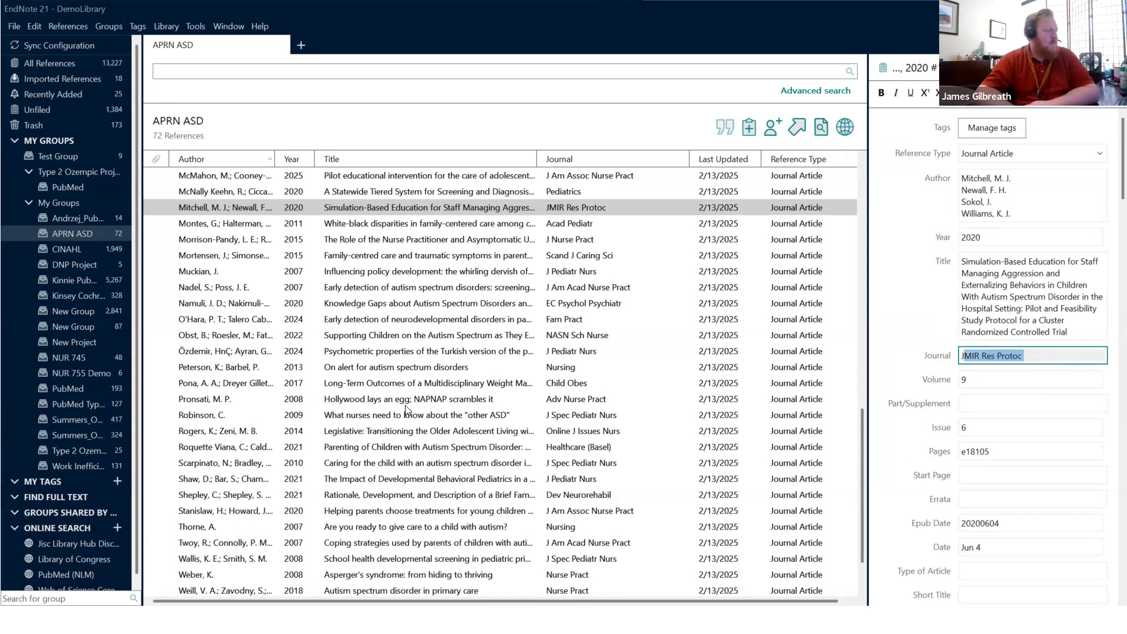
{"action": "scroll", "coordinate": [232, 402], "scroll_direction": "down", "scroll_amount": 2}
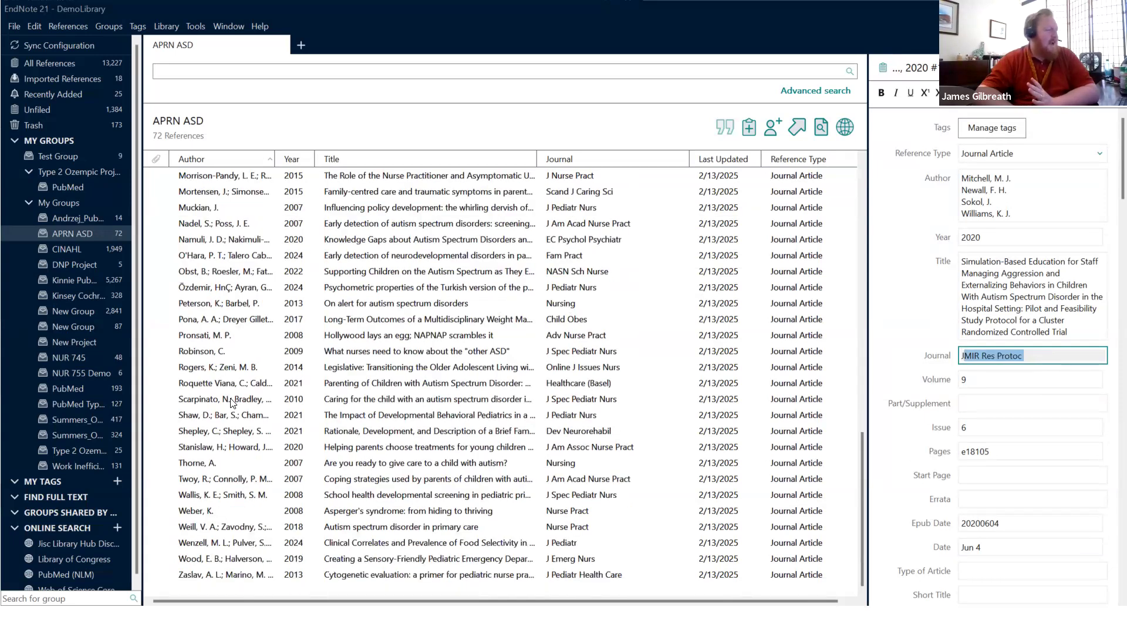
{"action": "scroll", "coordinate": [231, 403], "scroll_direction": "up", "scroll_amount": 15}
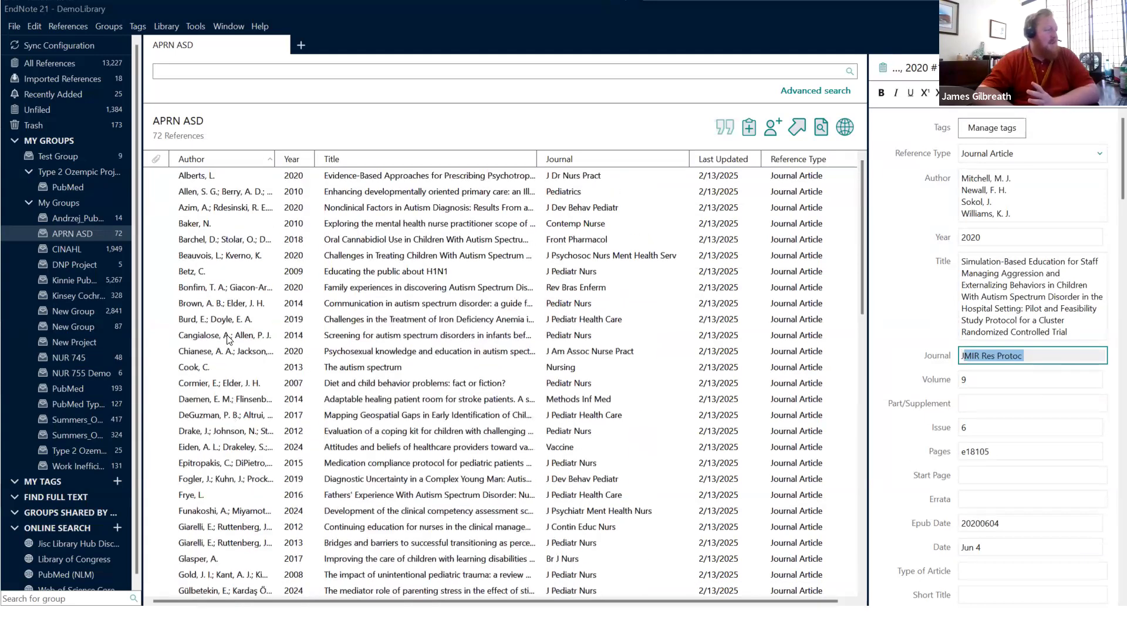
Step: Select the iron deficiency anemia case study's authors, then show the Baker 2010 reference
{"action": "left_click", "coordinate": [223, 321]}
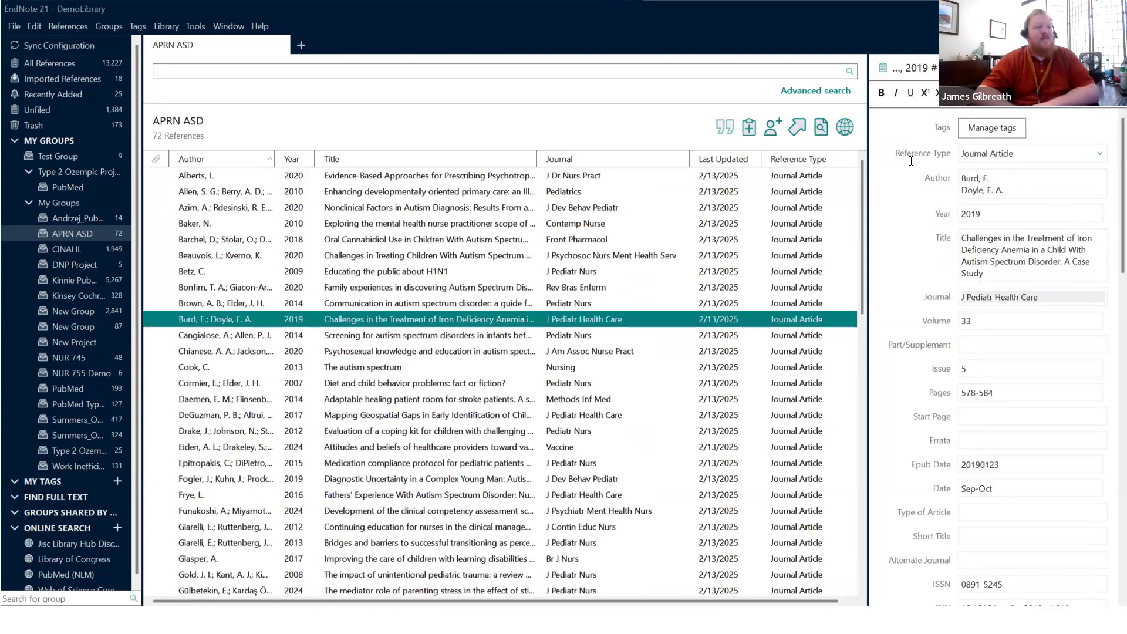
{"action": "left_click", "coordinate": [1011, 184]}
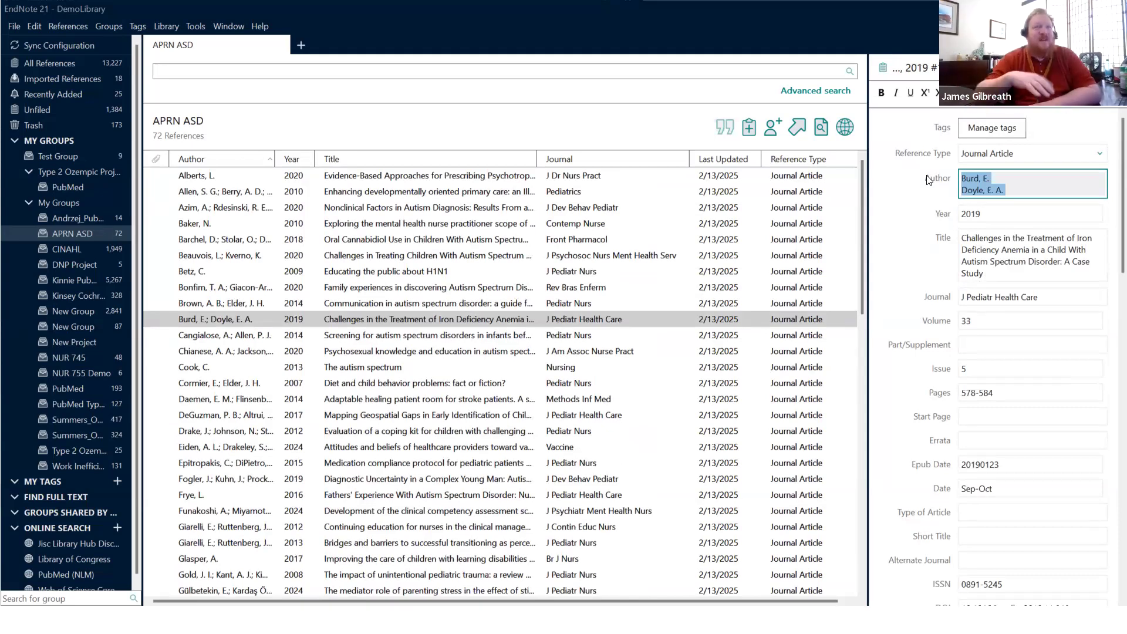
{"action": "left_click", "coordinate": [963, 177]}
{"action": "double_click", "coordinate": [965, 177]}
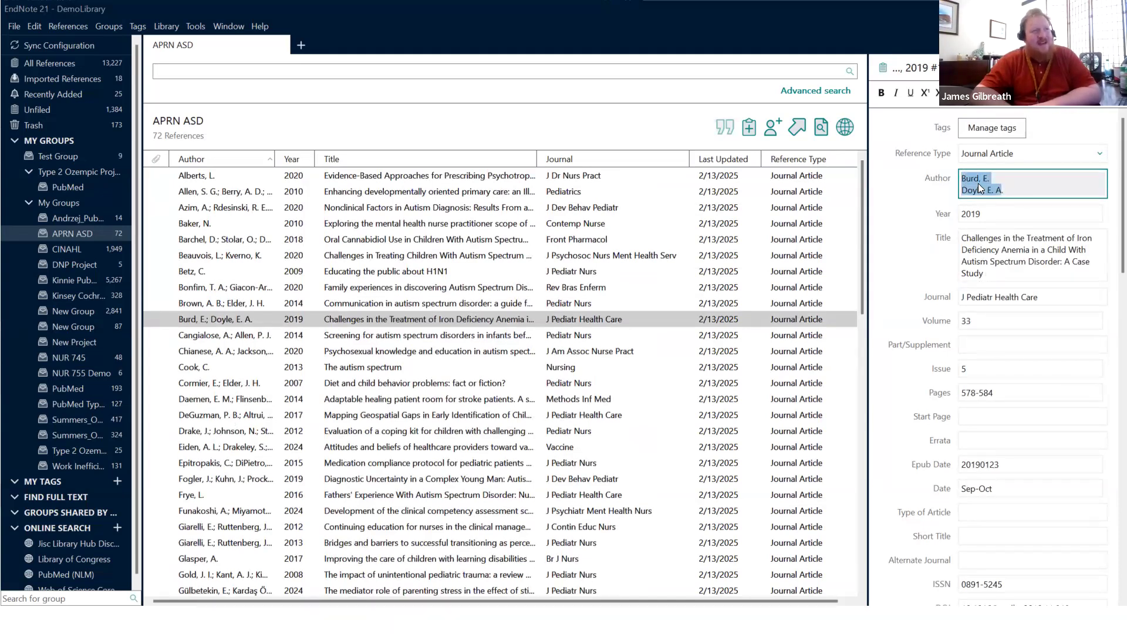
{"action": "left_click", "coordinate": [389, 222]}
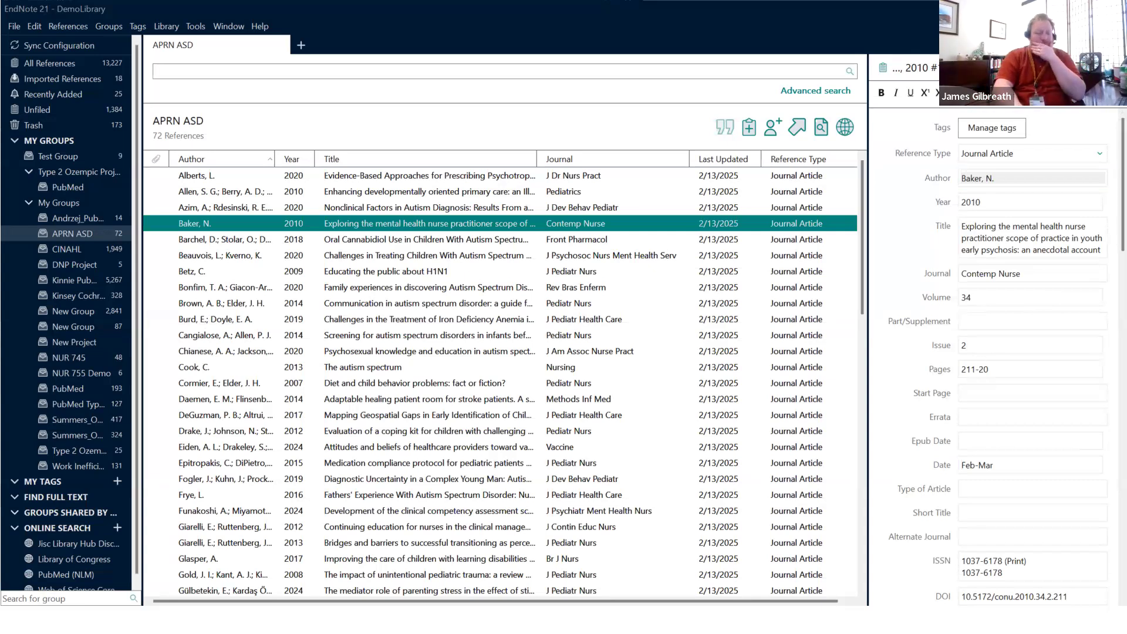
Step: Check the Baker 2010 reference's PDF view, which shows no PDFs, and minimize EndNote
{"action": "left_click", "coordinate": [1069, 68]}
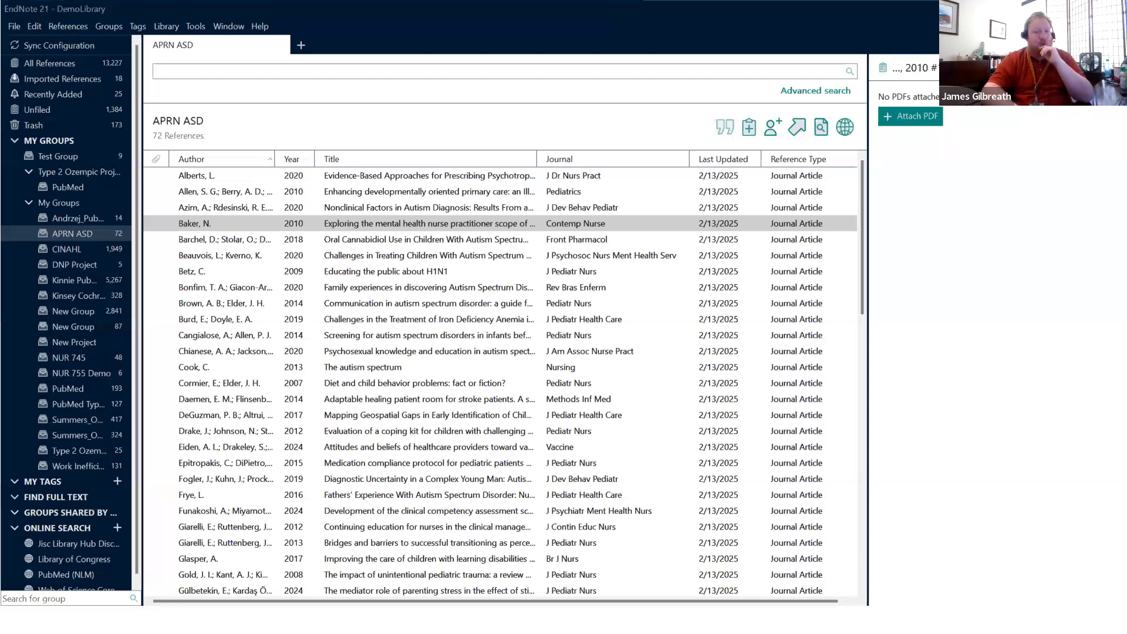
{"action": "left_click", "coordinate": [1050, 8]}
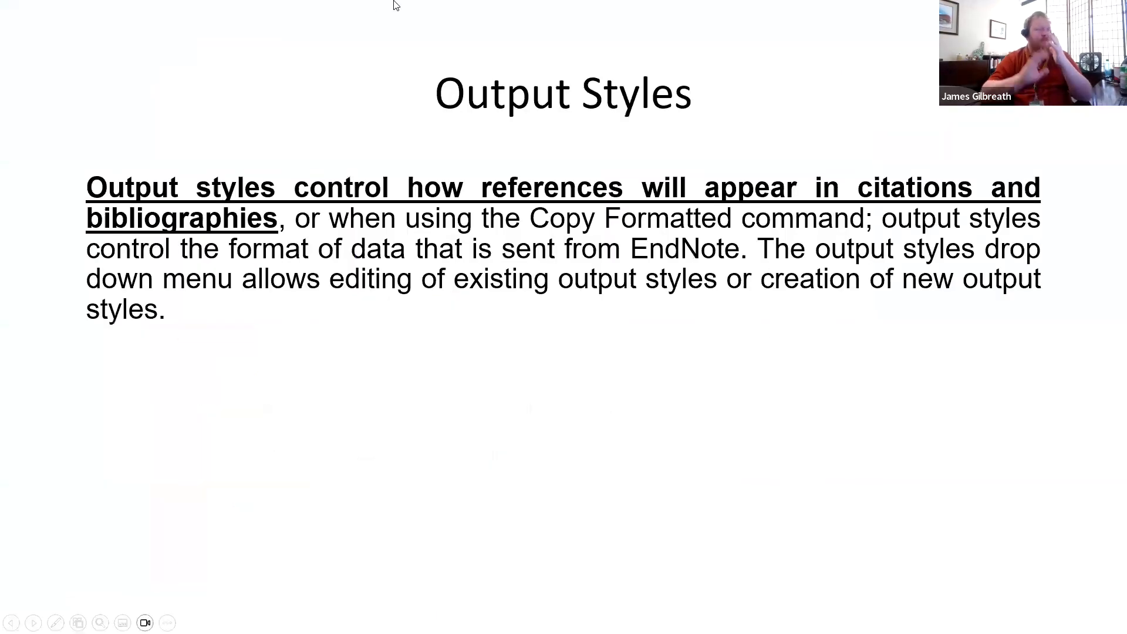
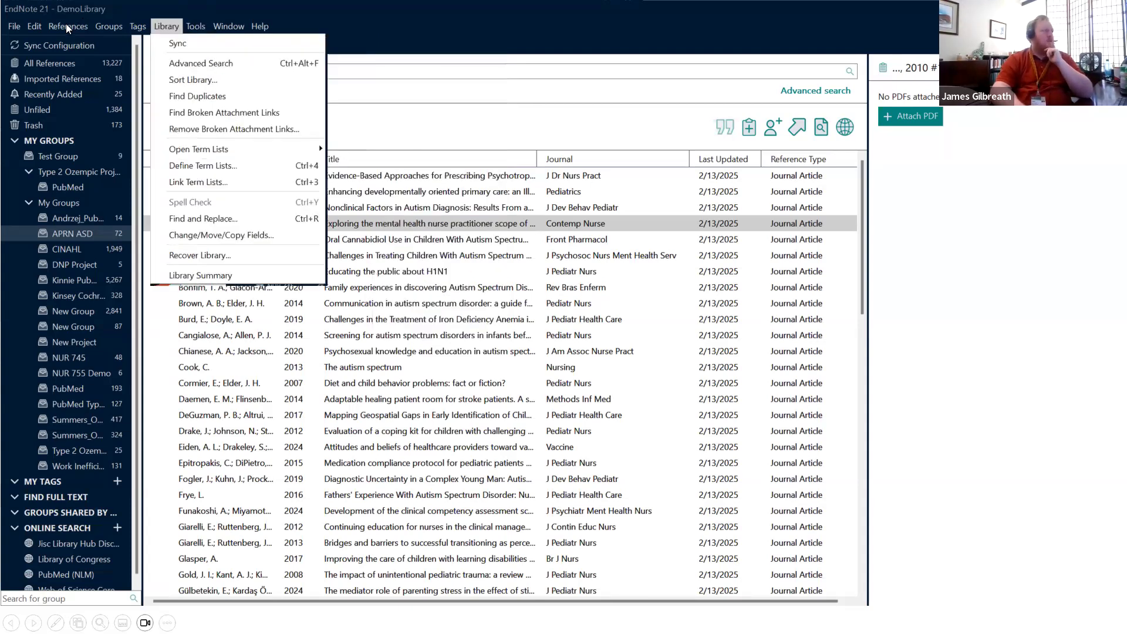
Step: Bring up the Tools > Output Styles options while the APRN ASD group's 72 references are showing
{"action": "mouse_move", "coordinate": [67, 29]}
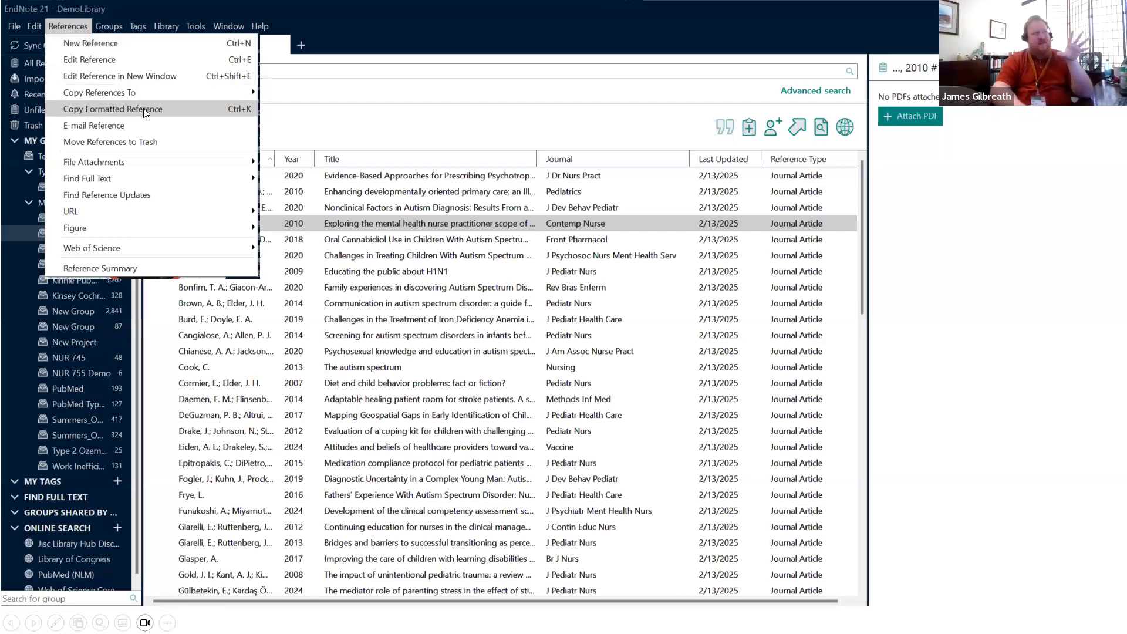
Step: Open the Style Manager listing all output styles and enlarge its window
{"action": "mouse_move", "coordinate": [196, 26]}
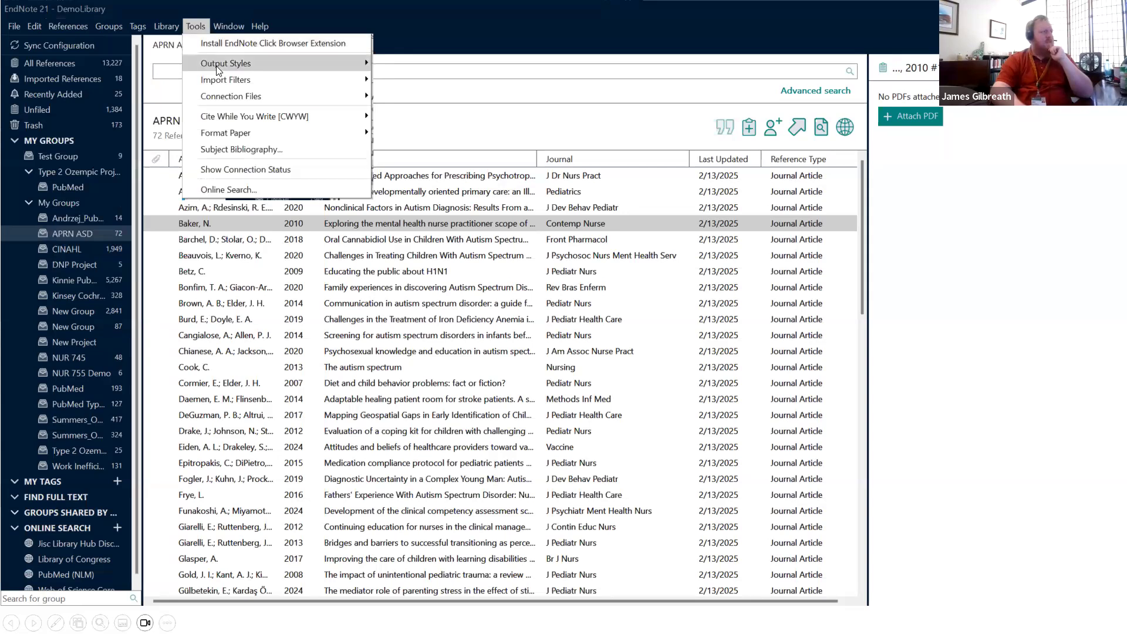
{"action": "mouse_move", "coordinate": [216, 71]}
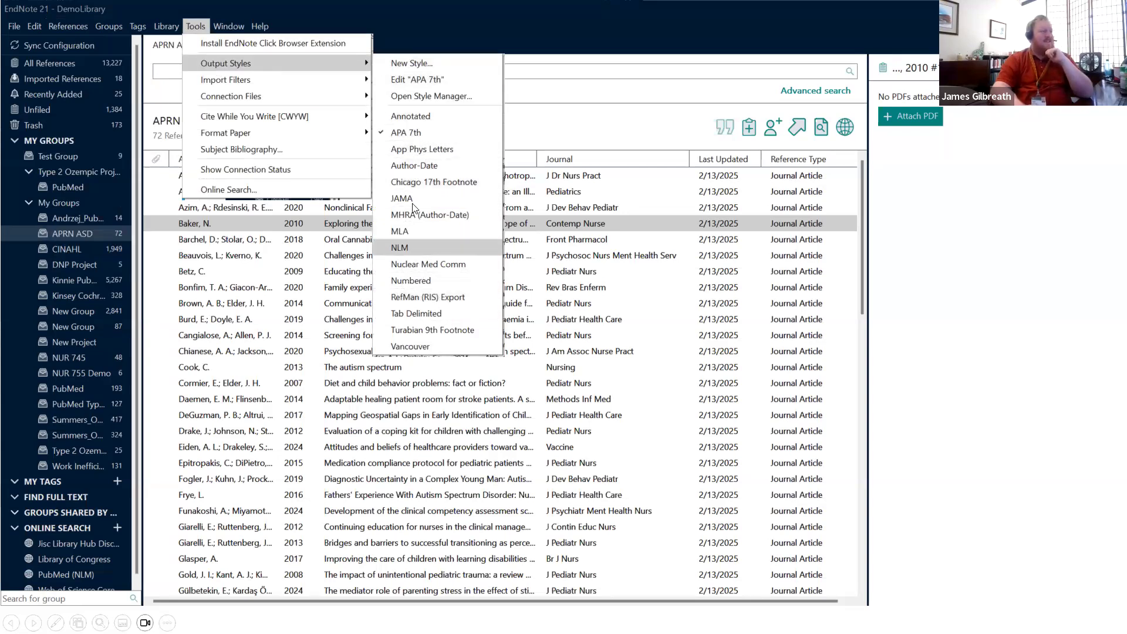
{"action": "left_click", "coordinate": [462, 96]}
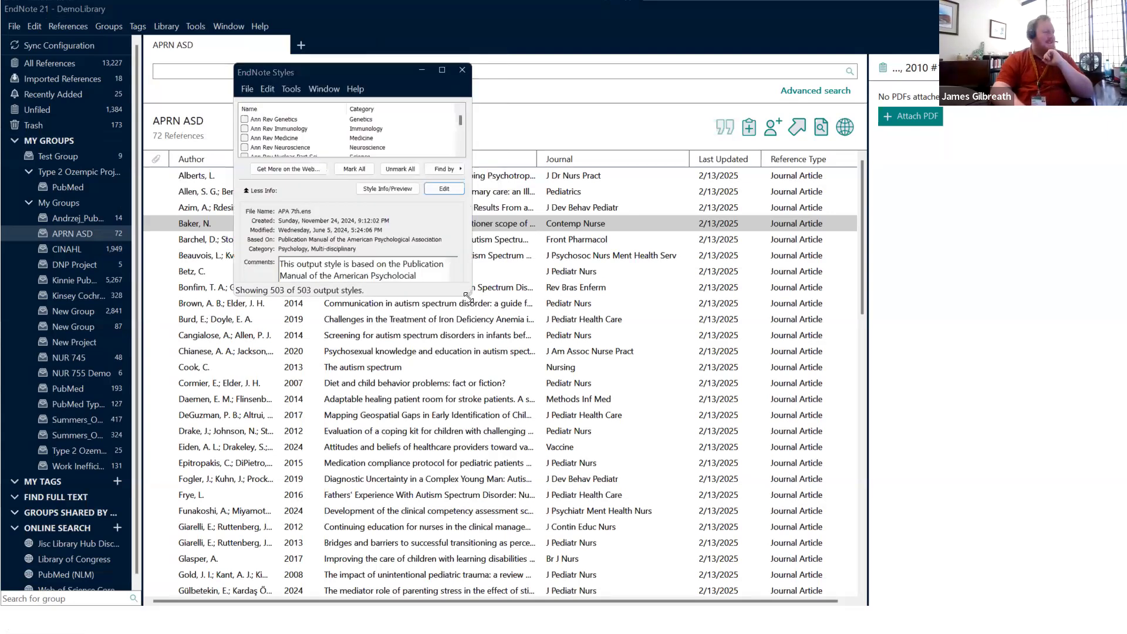
{"action": "left_click_drag", "start_coordinate": [468, 296], "coordinate": [971, 540]}
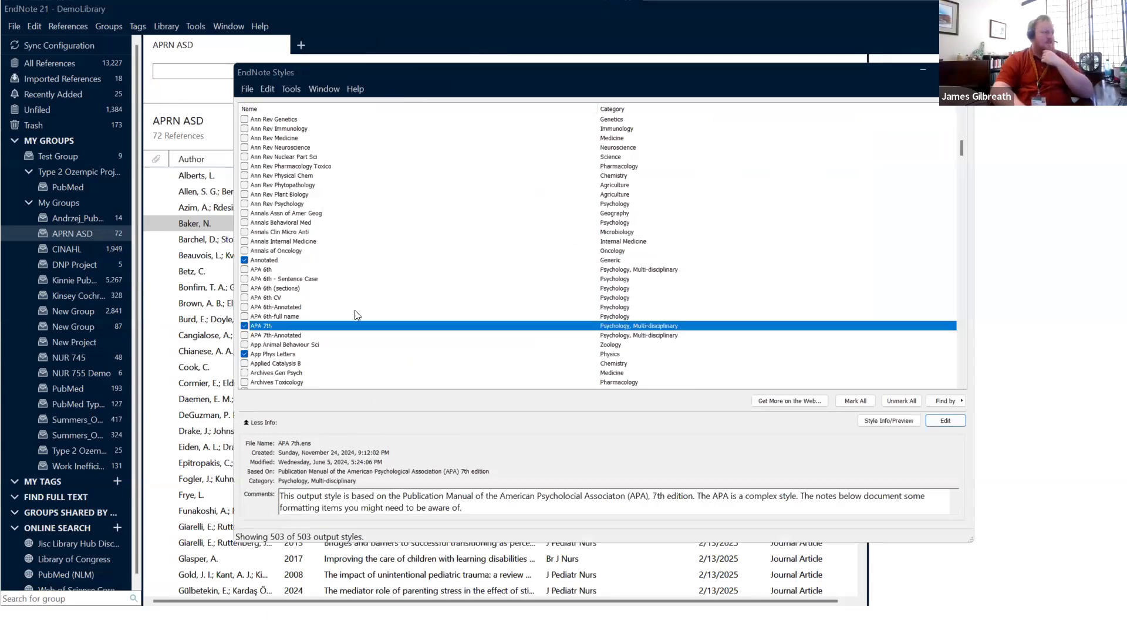
{"action": "mouse_move", "coordinate": [961, 150]}
{"action": "left_mouse_down"}
{"action": "mouse_move", "coordinate": [965, 116]}
{"action": "mouse_move", "coordinate": [987, 390]}
{"action": "mouse_move", "coordinate": [988, 137]}
{"action": "mouse_move", "coordinate": [991, 166]}
{"action": "left_mouse_up"}
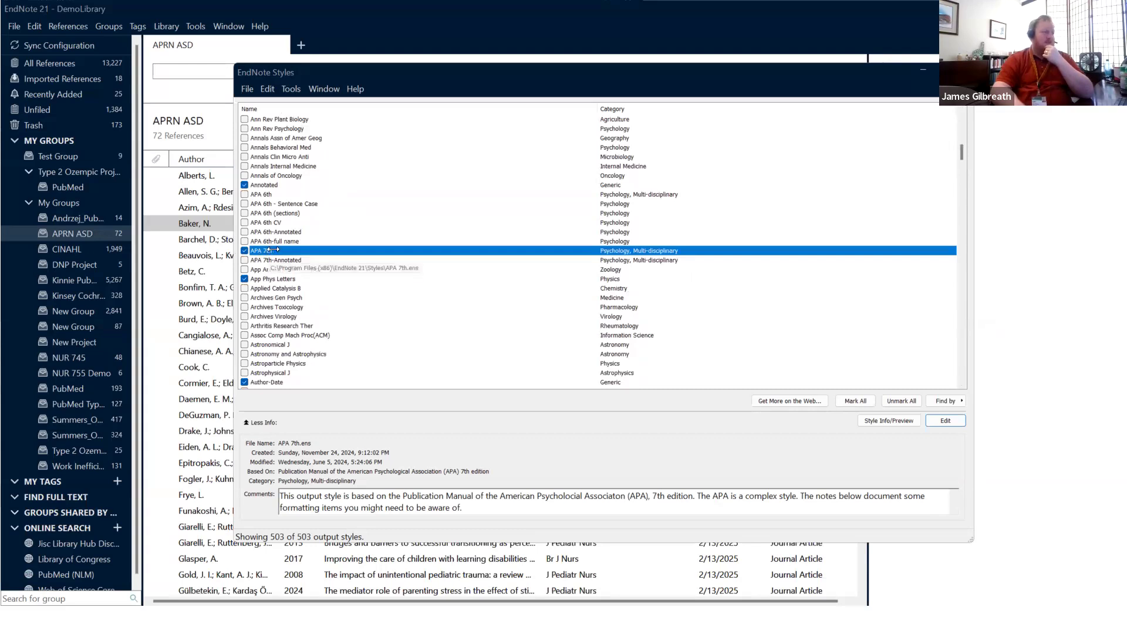
Step: Scroll down the styles list and enable Intl Arch Occup Environ Health
{"action": "scroll", "coordinate": [273, 255], "scroll_direction": "down", "scroll_amount": 15}
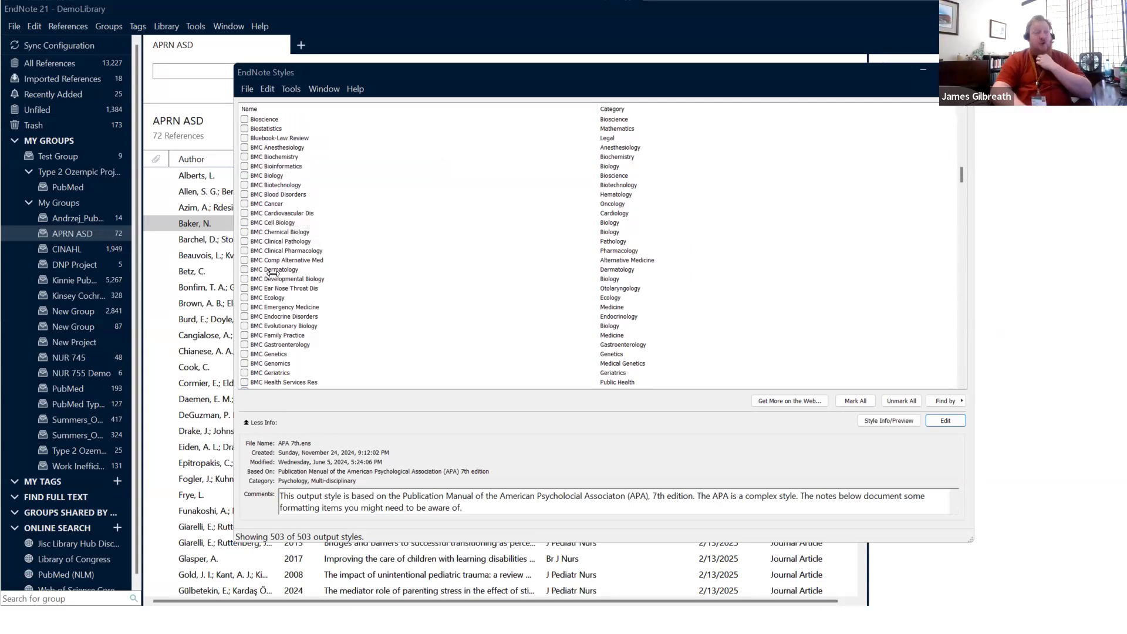
{"action": "scroll", "coordinate": [284, 262], "scroll_direction": "down", "scroll_amount": 15}
{"action": "scroll", "coordinate": [284, 262], "scroll_direction": "down", "scroll_amount": 15}
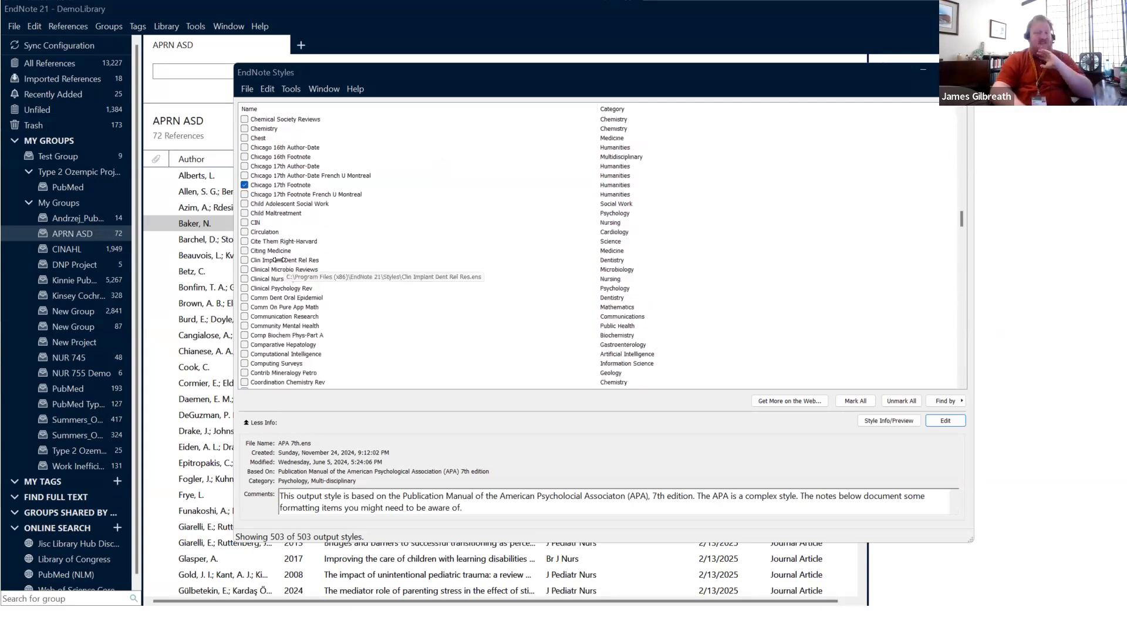
{"action": "scroll", "coordinate": [278, 260], "scroll_direction": "down", "scroll_amount": 2}
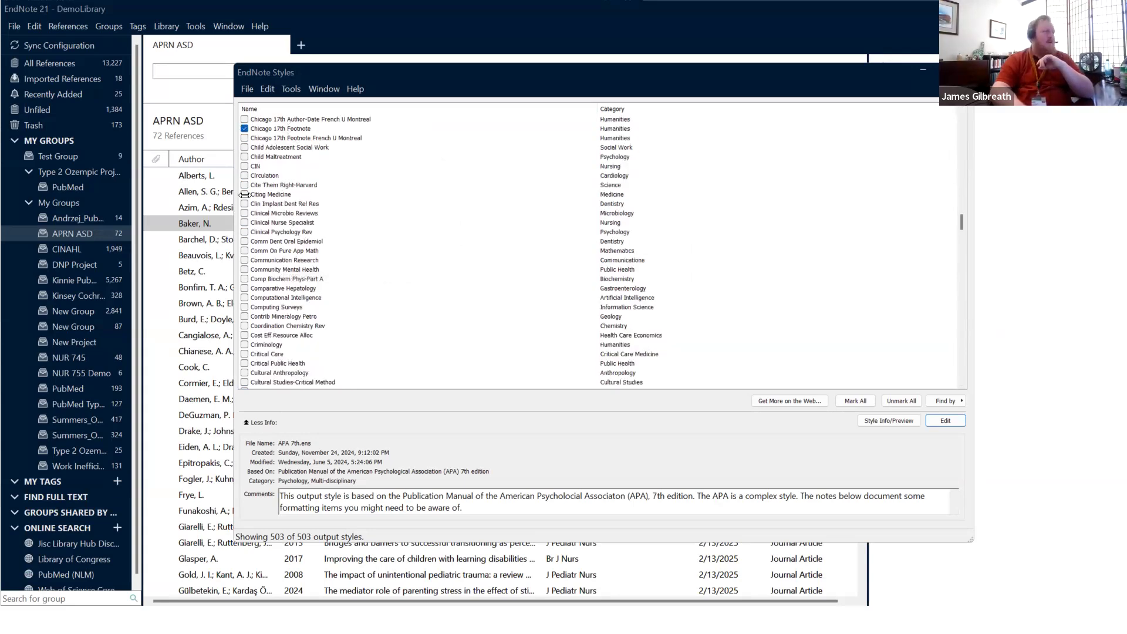
{"action": "scroll", "coordinate": [261, 302], "scroll_direction": "down", "scroll_amount": 6}
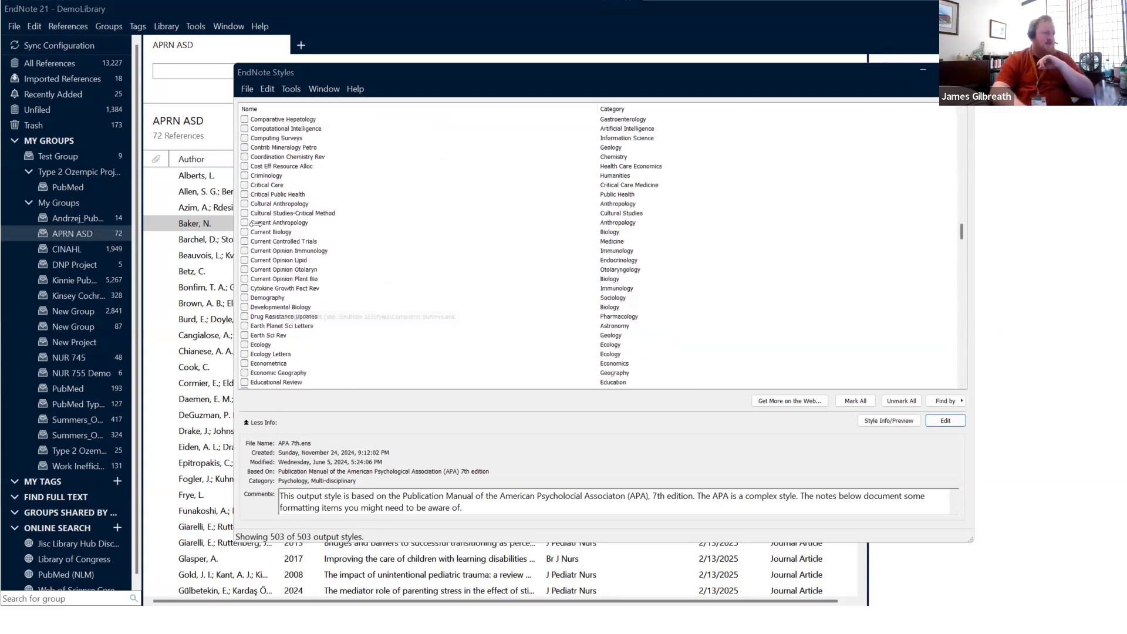
{"action": "scroll", "coordinate": [261, 258], "scroll_direction": "down", "scroll_amount": 13}
{"action": "scroll", "coordinate": [267, 284], "scroll_direction": "down", "scroll_amount": 15}
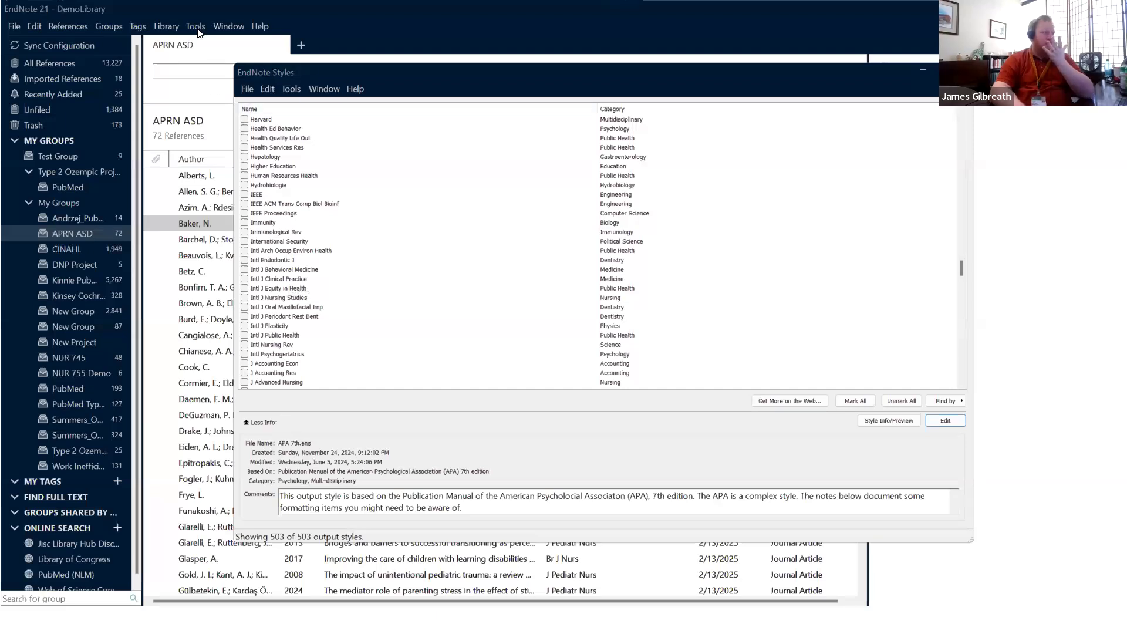
{"action": "left_click", "coordinate": [245, 252]}
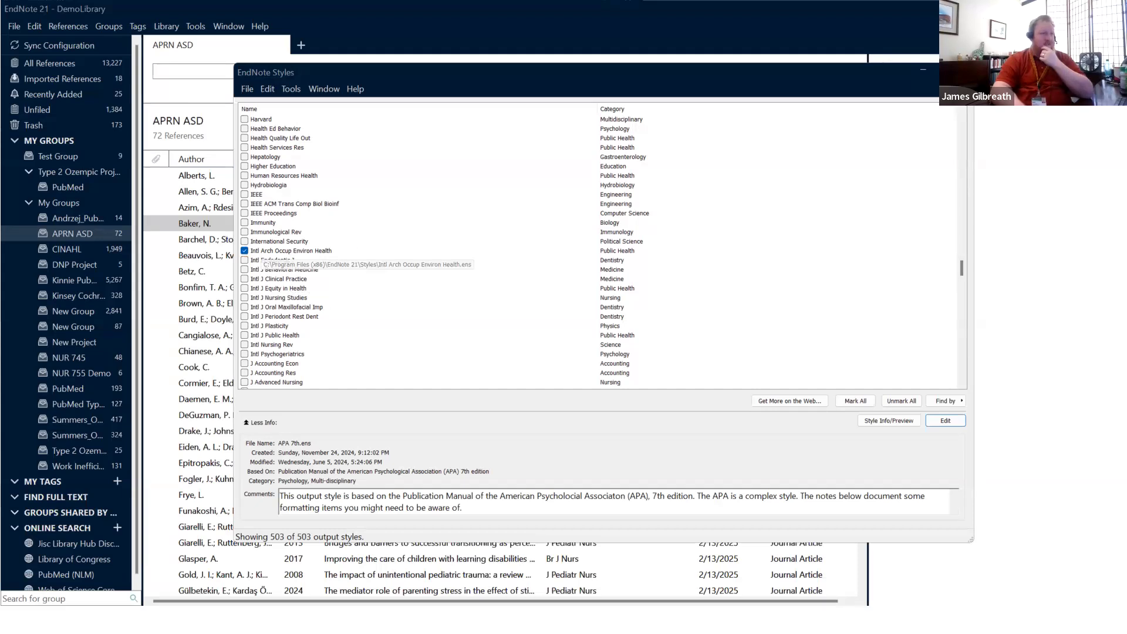
Step: Close the Style Manager and make Intl Arch Occup Environ Health the active output style
{"action": "left_click", "coordinate": [963, 71]}
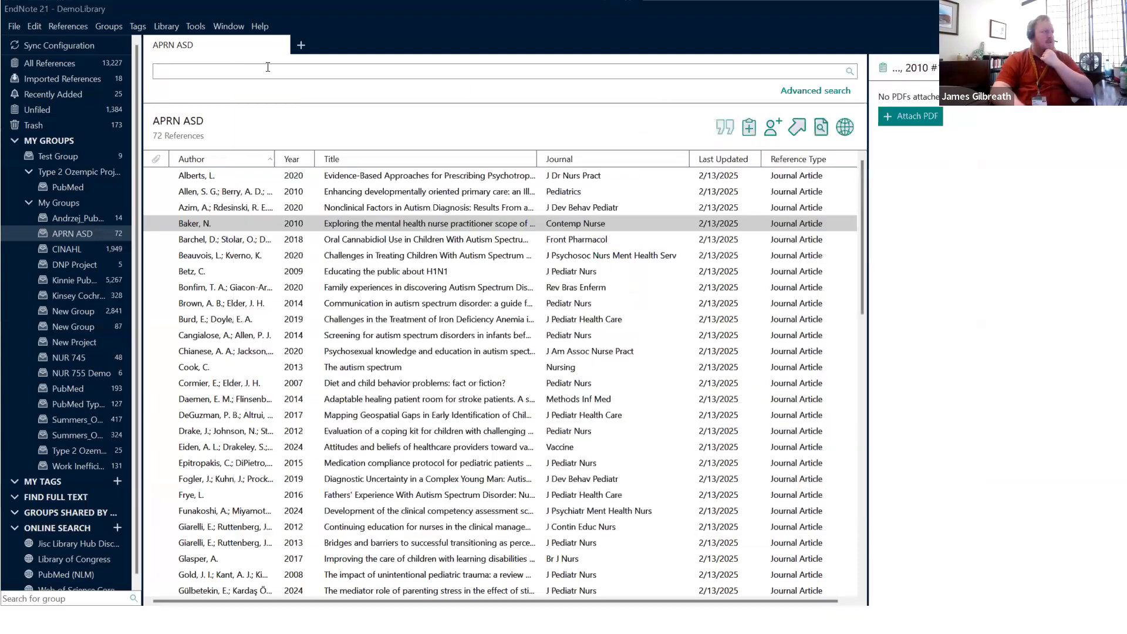
{"action": "left_click", "coordinate": [198, 27]}
{"action": "mouse_move", "coordinate": [304, 61]}
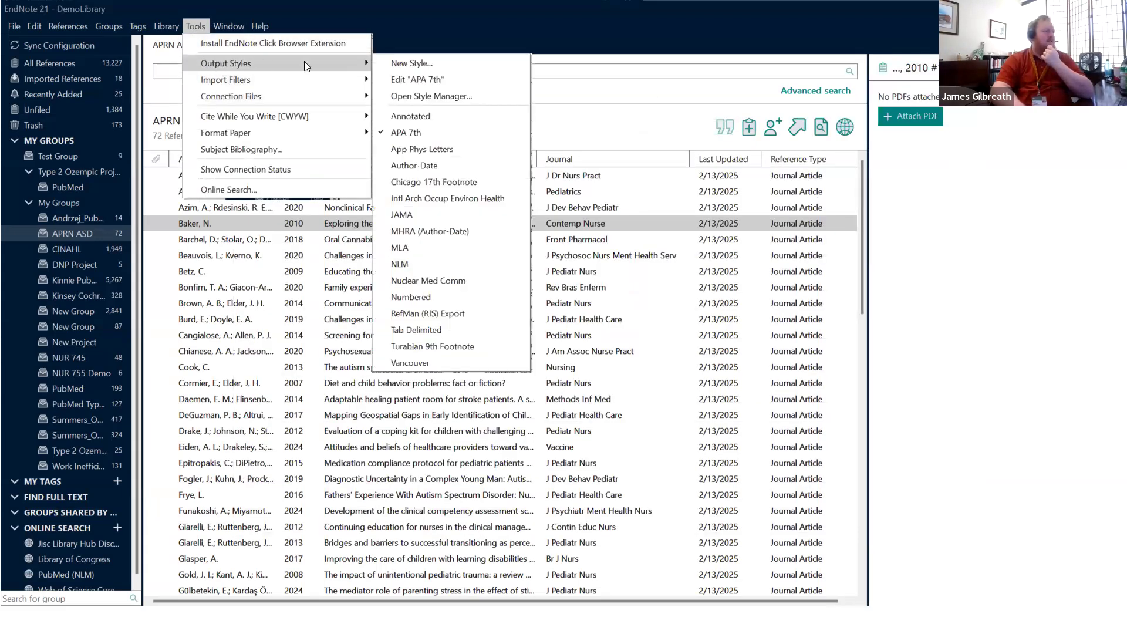
{"action": "left_click", "coordinate": [476, 197]}
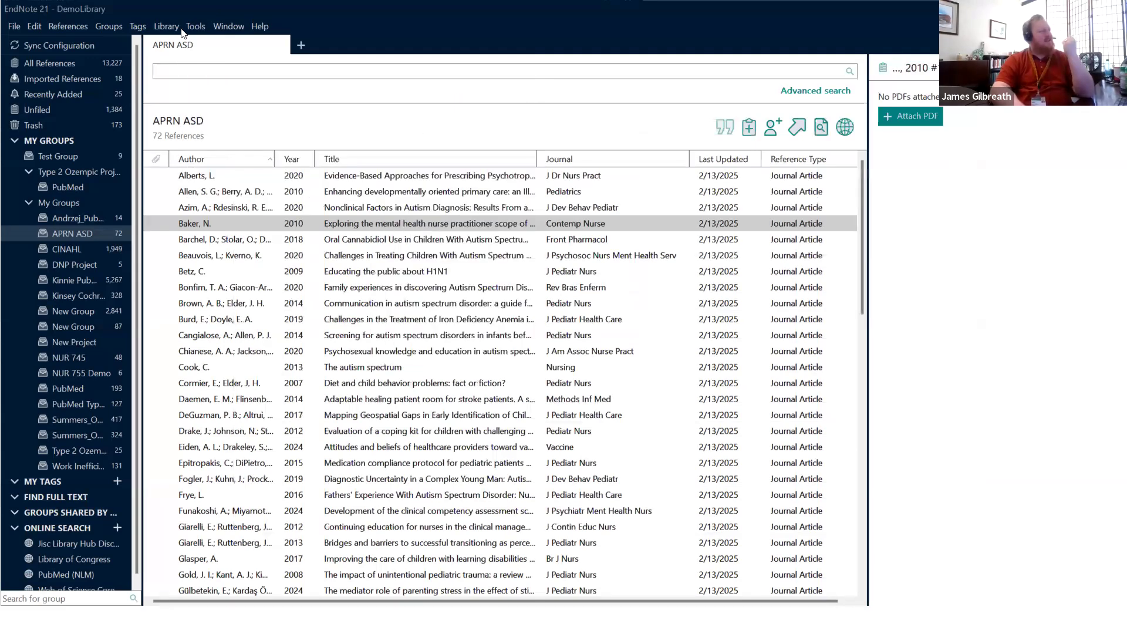
Step: Select the ten references from Beauvois through Daemen and copy them as formatted references
{"action": "left_click", "coordinate": [72, 22]}
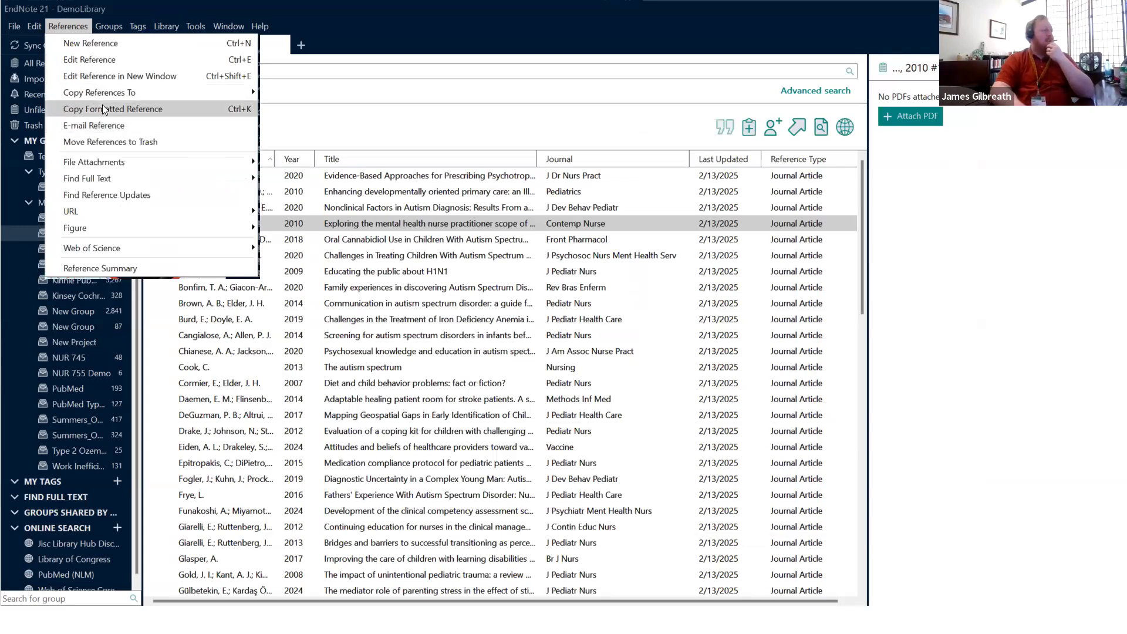
{"action": "left_click", "coordinate": [153, 108]}
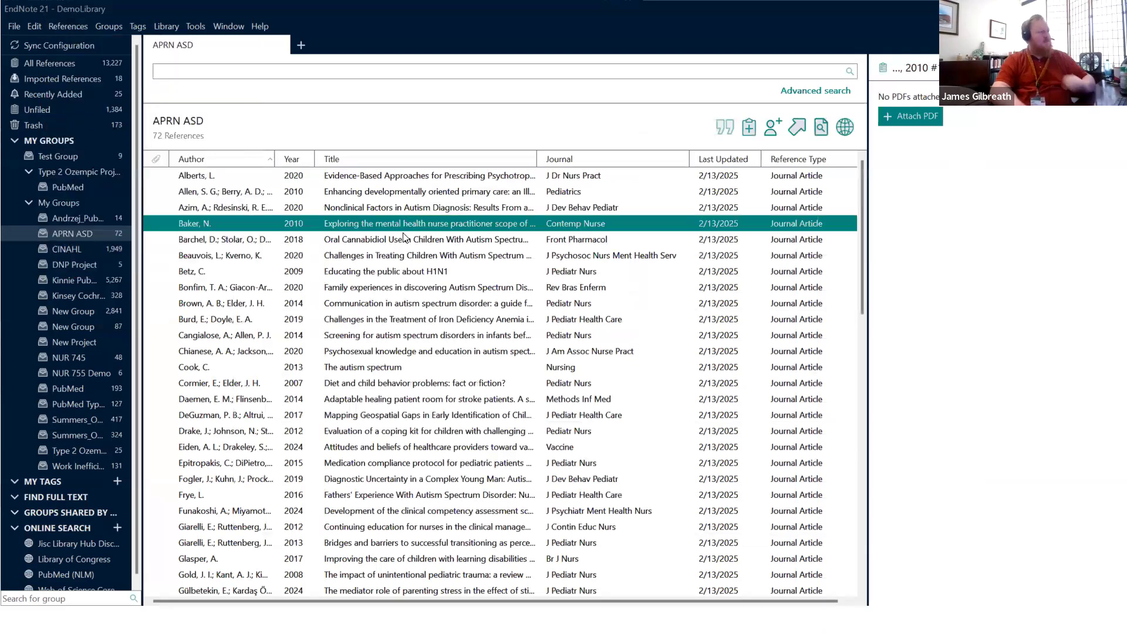
{"action": "left_click", "coordinate": [398, 288], "text": "ctrl"}
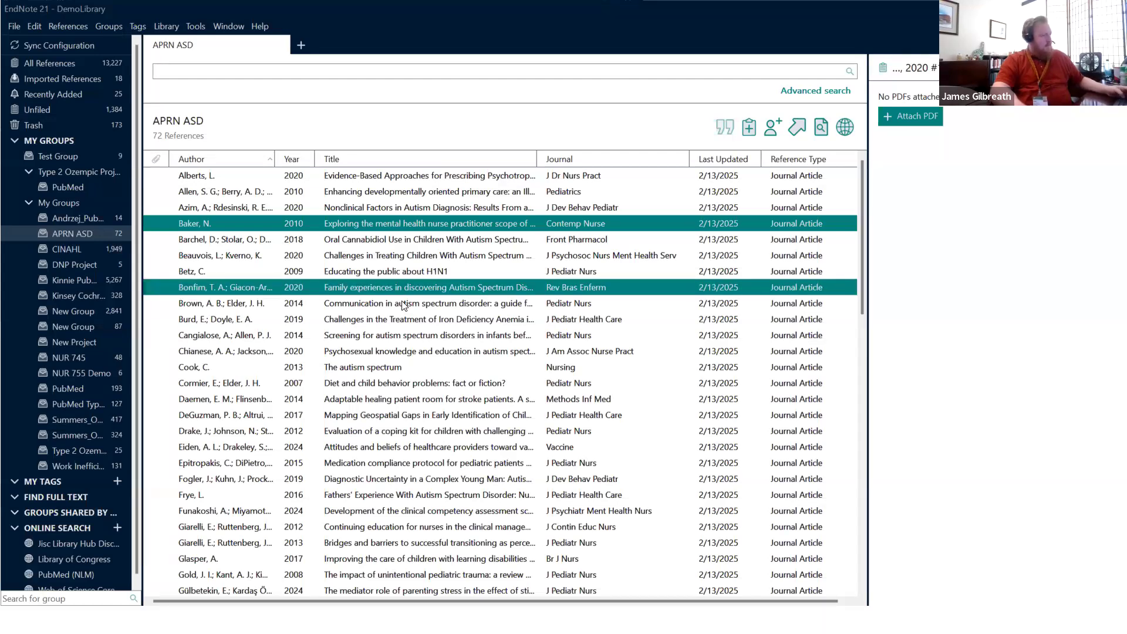
{"action": "left_click", "coordinate": [386, 259]}
{"action": "left_click", "coordinate": [401, 399], "text": "shift"}
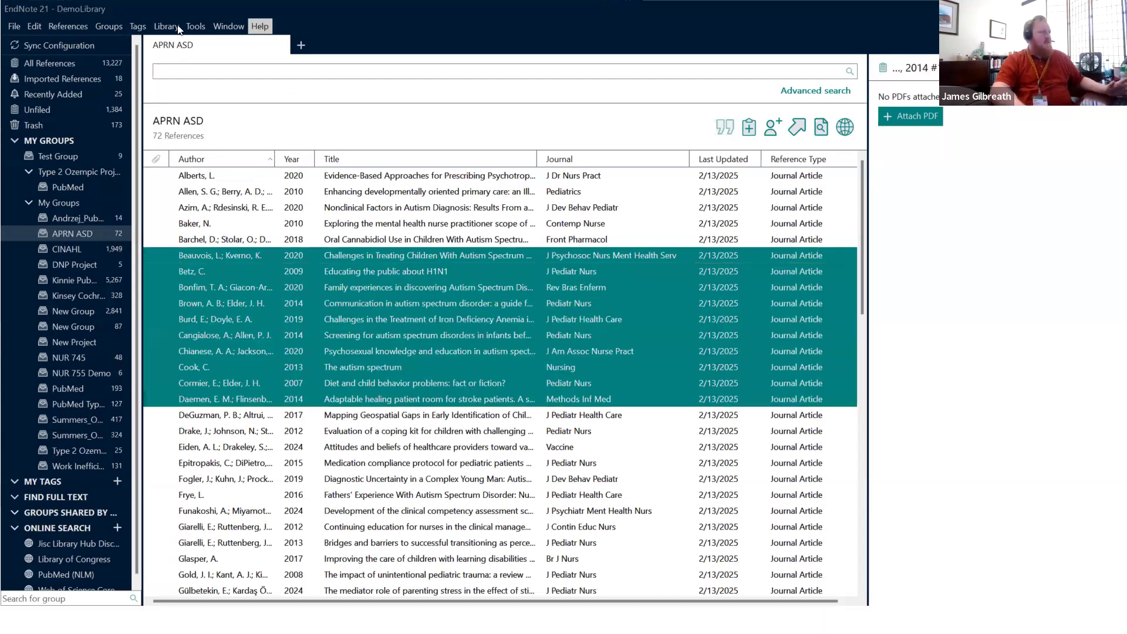
{"action": "left_click", "coordinate": [195, 25]}
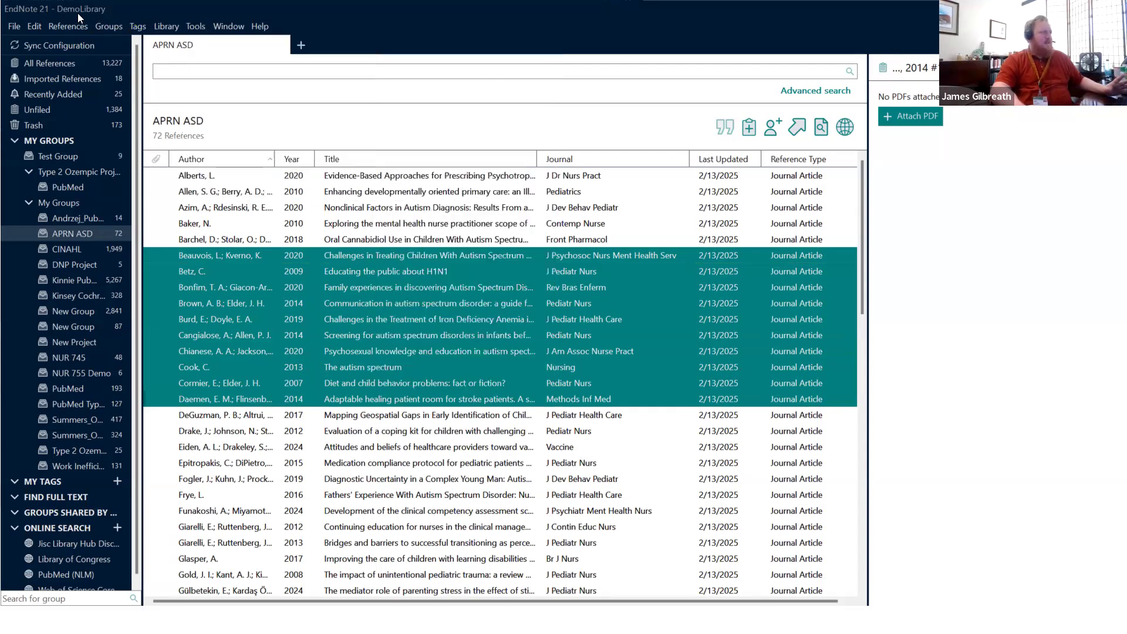
{"action": "mouse_move", "coordinate": [70, 27]}
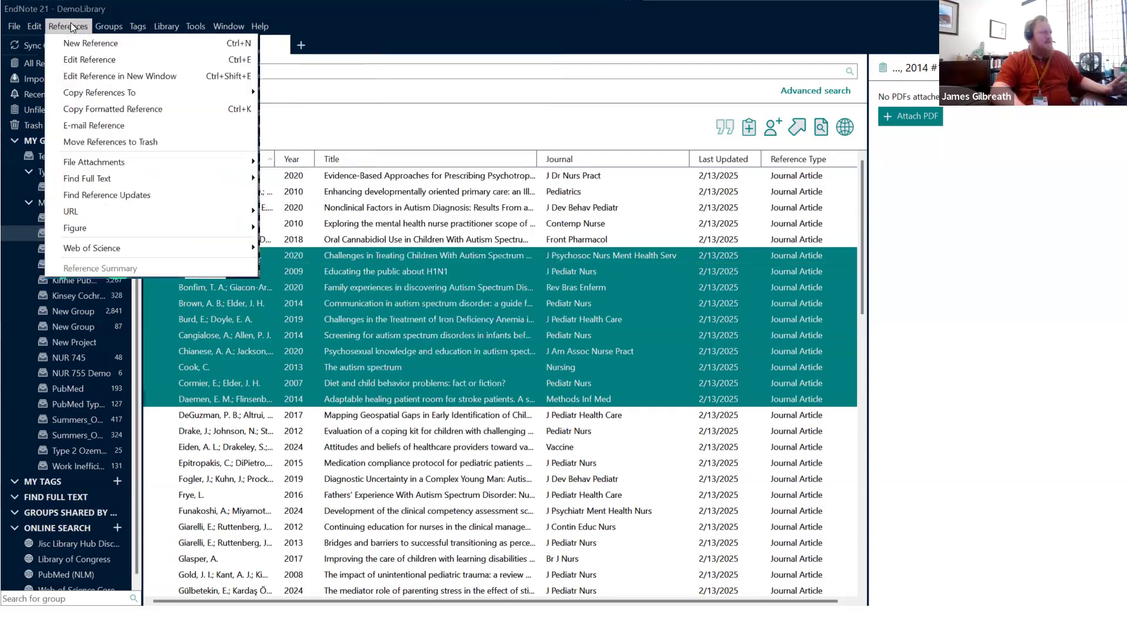
{"action": "left_click", "coordinate": [109, 110]}
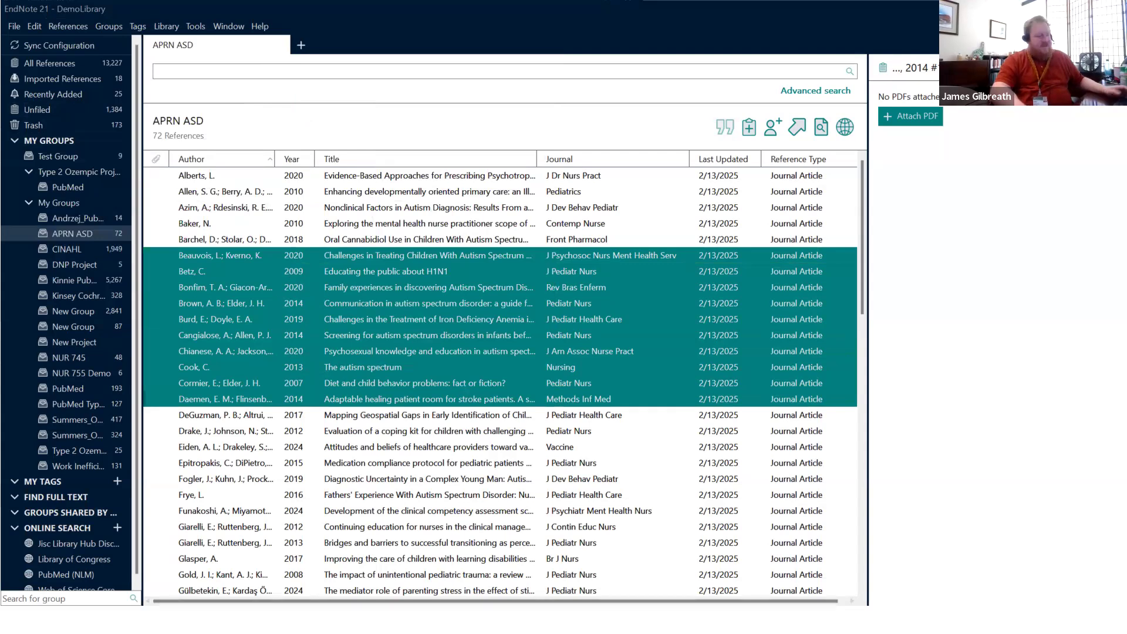
Step: In Word, replace the old Azim reference with the ten pasted formatted references
{"action": "key", "text": "alt+Tab"}
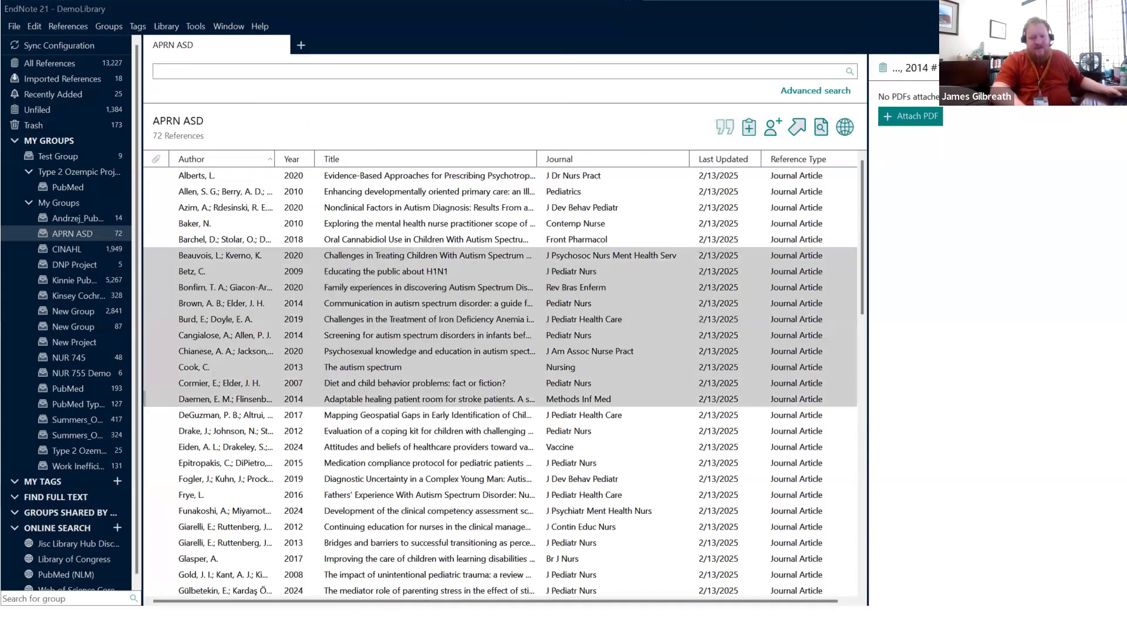
{"action": "key", "text": "ctrl+a"}
{"action": "key", "text": "Delete"}
{"action": "key", "text": "ctrl+v"}
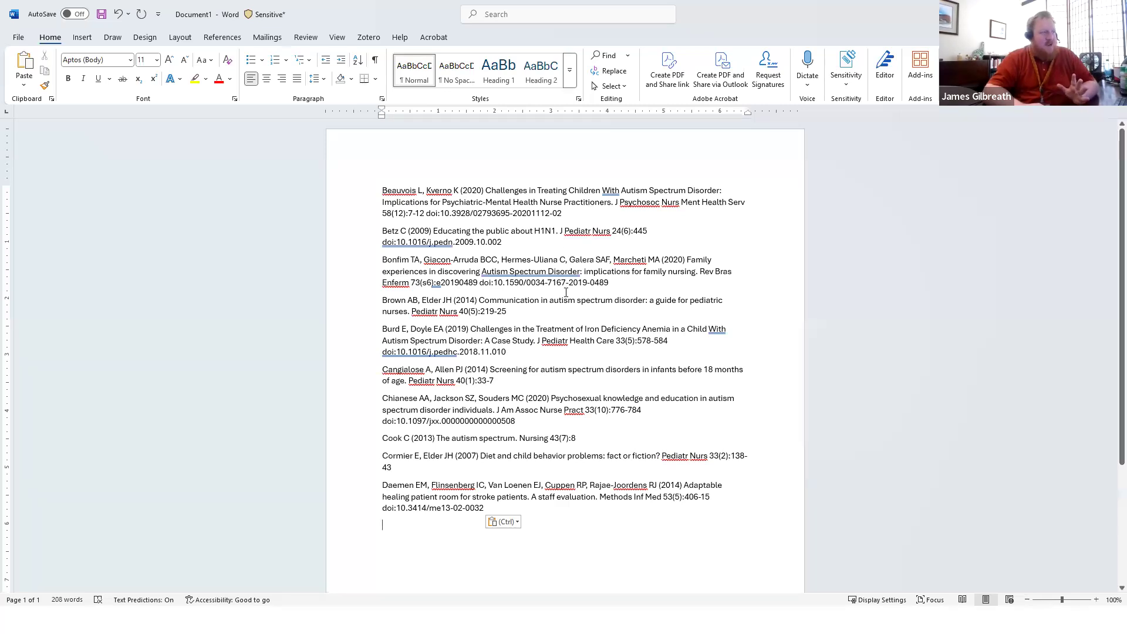
Step: Minimize the Word document so the EndNote library is back in view
{"action": "left_click", "coordinate": [628, 620]}
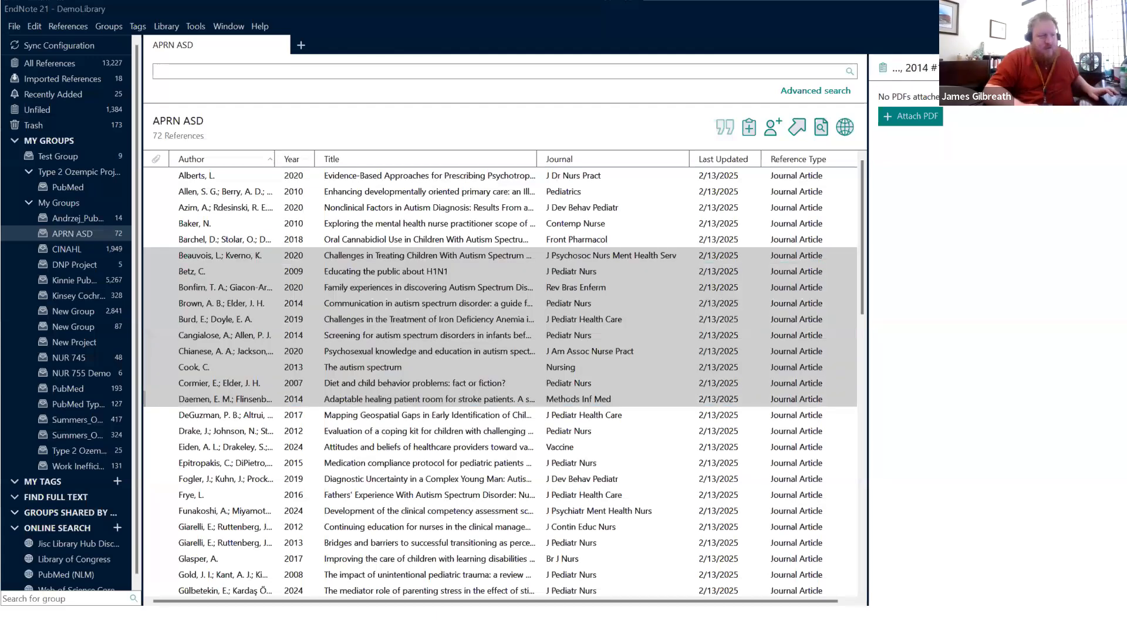
Step: Open the Style Manager, enlarge it, and view the Immunity style's details
{"action": "left_click", "coordinate": [196, 26]}
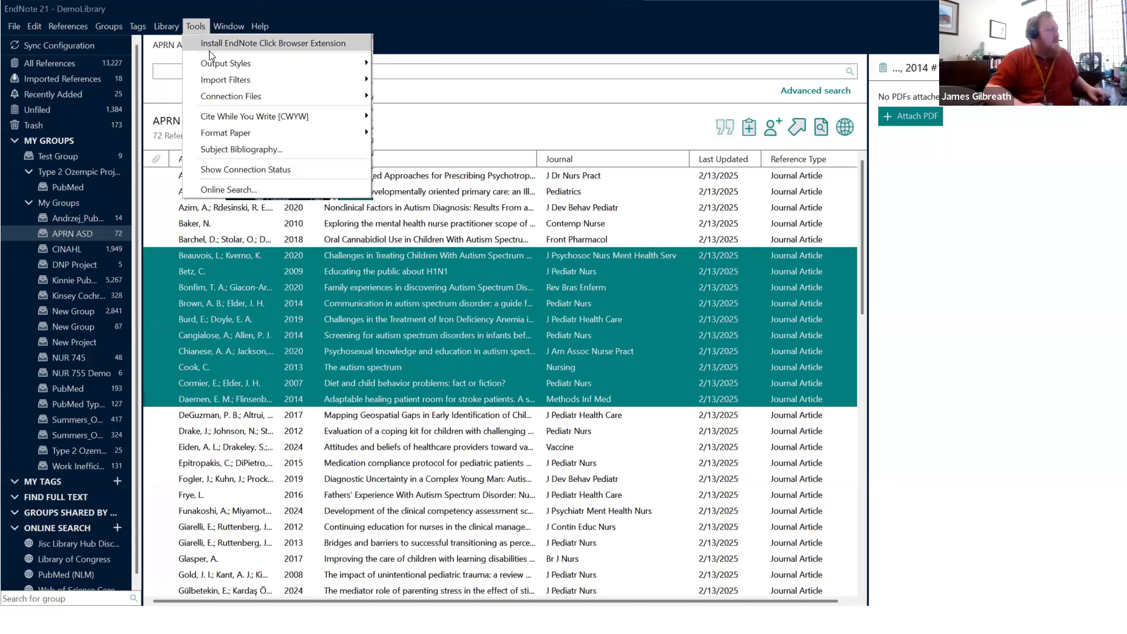
{"action": "mouse_move", "coordinate": [235, 63]}
{"action": "left_click", "coordinate": [455, 107]}
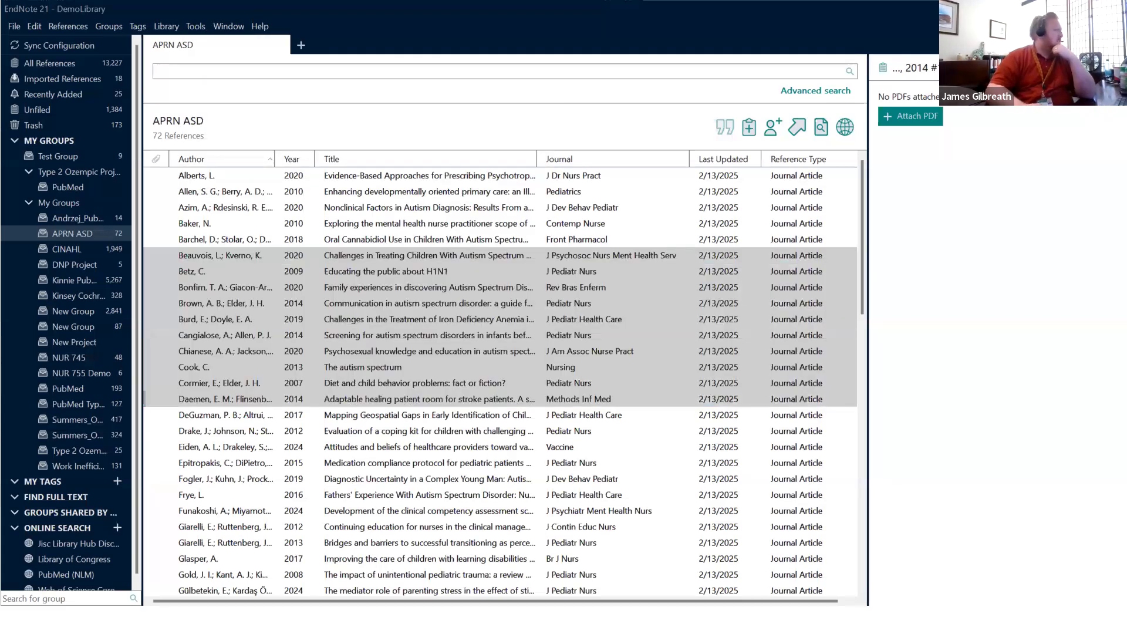
{"action": "left_click_drag", "start_coordinate": [435, 325], "coordinate": [973, 534]}
{"action": "left_click", "coordinate": [282, 331]}
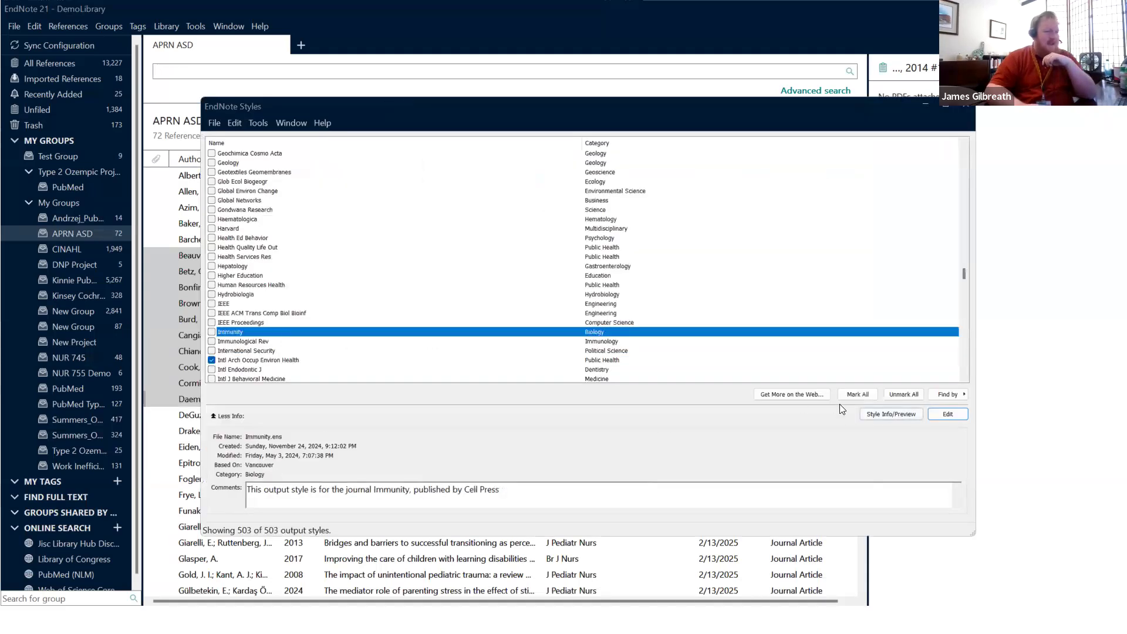
Step: Browse down to the Tab Delimited style's details, then close the Style Manager
{"action": "scroll", "coordinate": [617, 311], "scroll_direction": "down", "scroll_amount": 20}
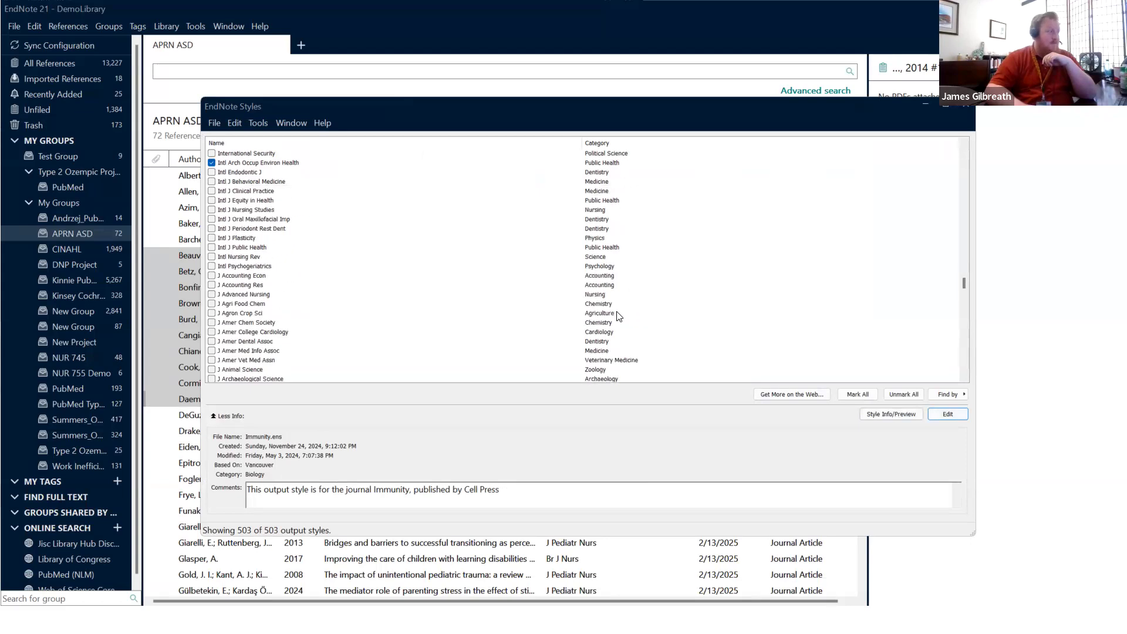
{"action": "scroll", "coordinate": [617, 316], "scroll_direction": "down", "scroll_amount": 4}
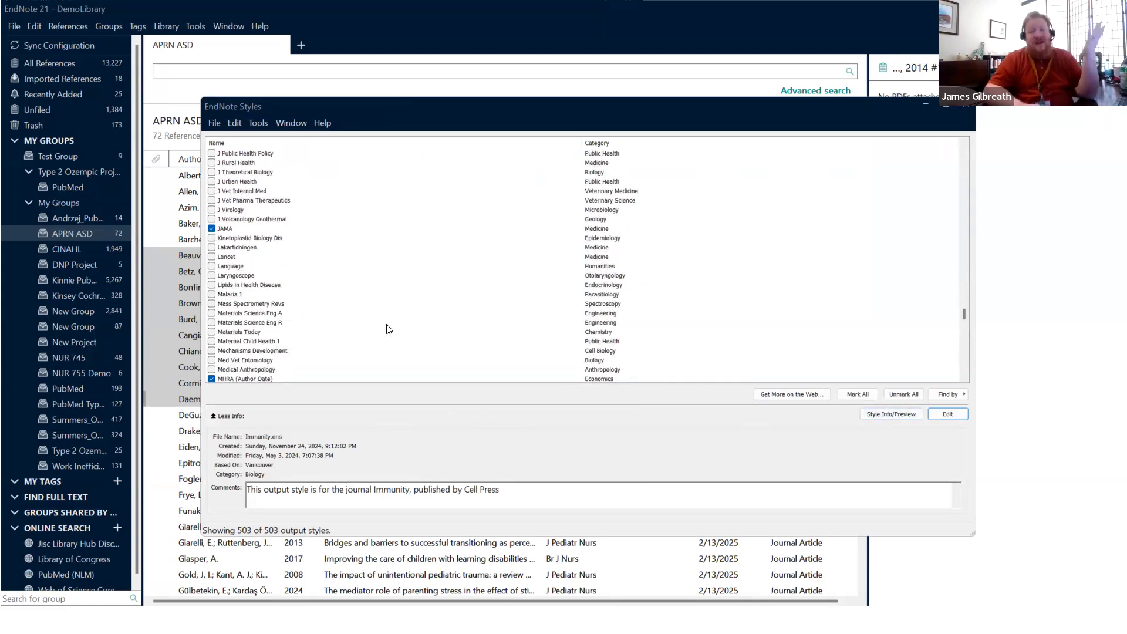
{"action": "scroll", "coordinate": [415, 249], "scroll_direction": "down", "scroll_amount": 20}
{"action": "scroll", "coordinate": [415, 252], "scroll_direction": "down", "scroll_amount": 10}
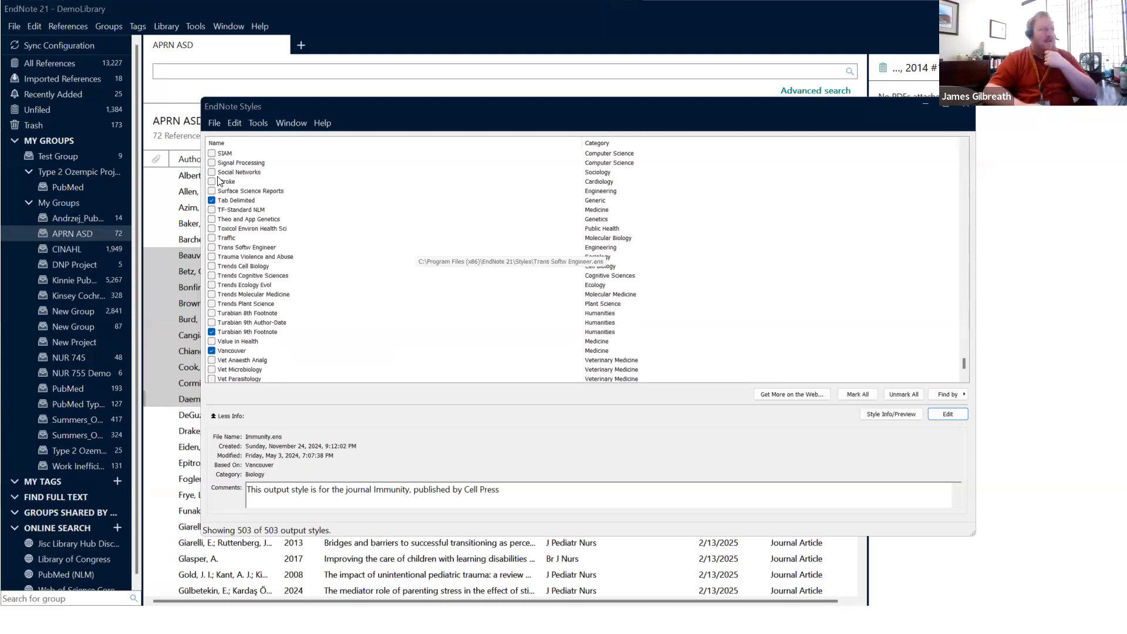
{"action": "left_click", "coordinate": [232, 200]}
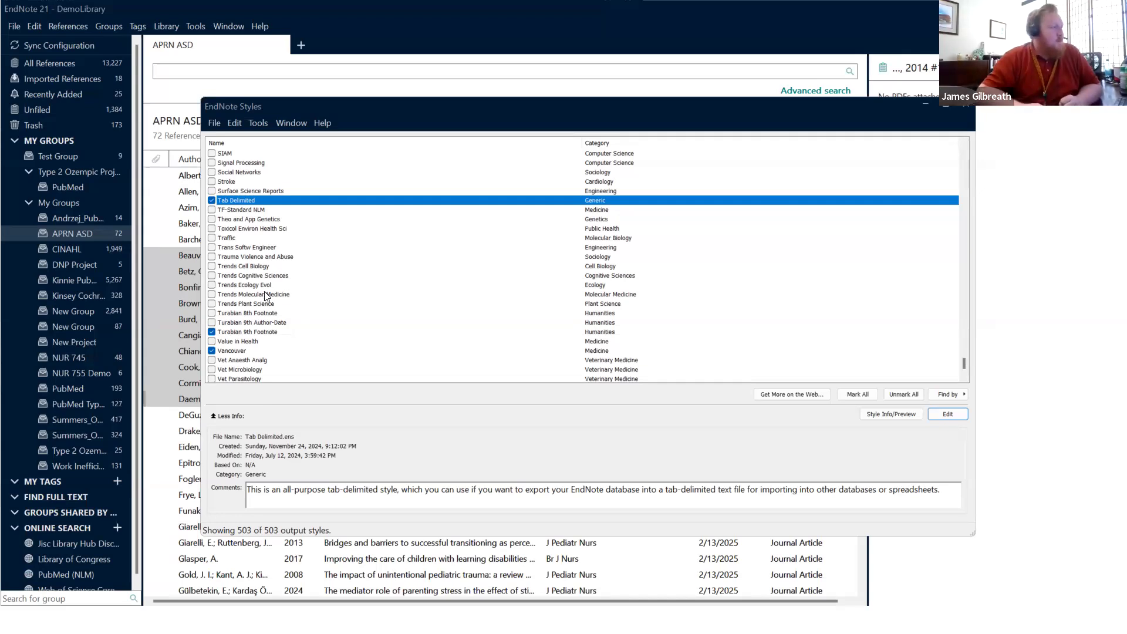
{"action": "left_click", "coordinate": [965, 107]}
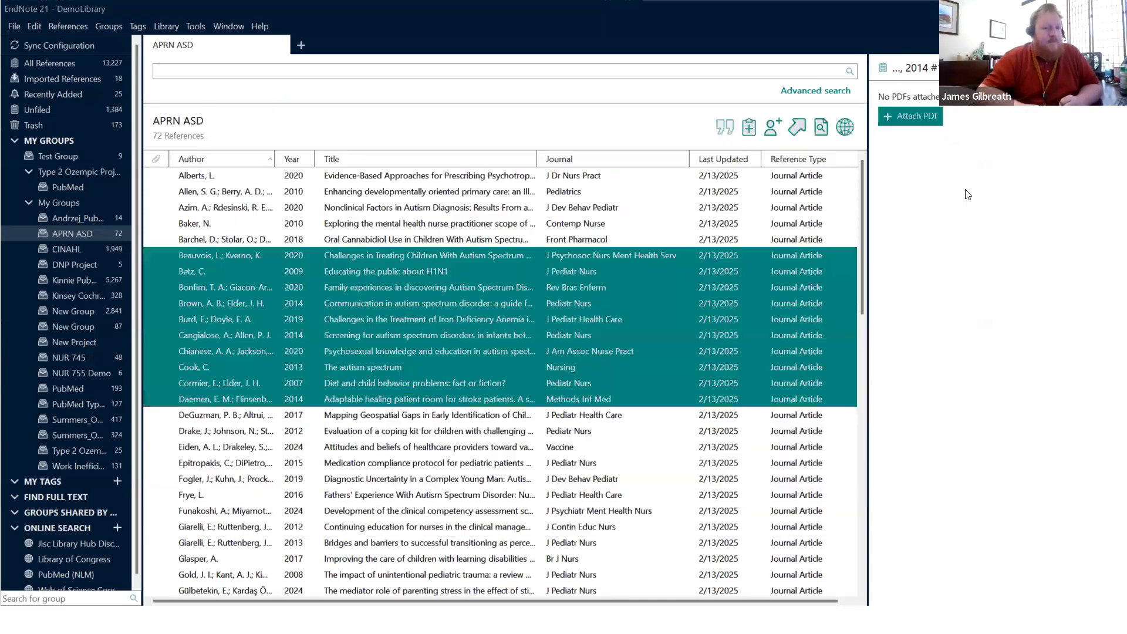
Step: Minimize EndNote and advance the slideshow to the EndNote Toolbar for Word slide
{"action": "left_click", "coordinate": [1042, 9]}
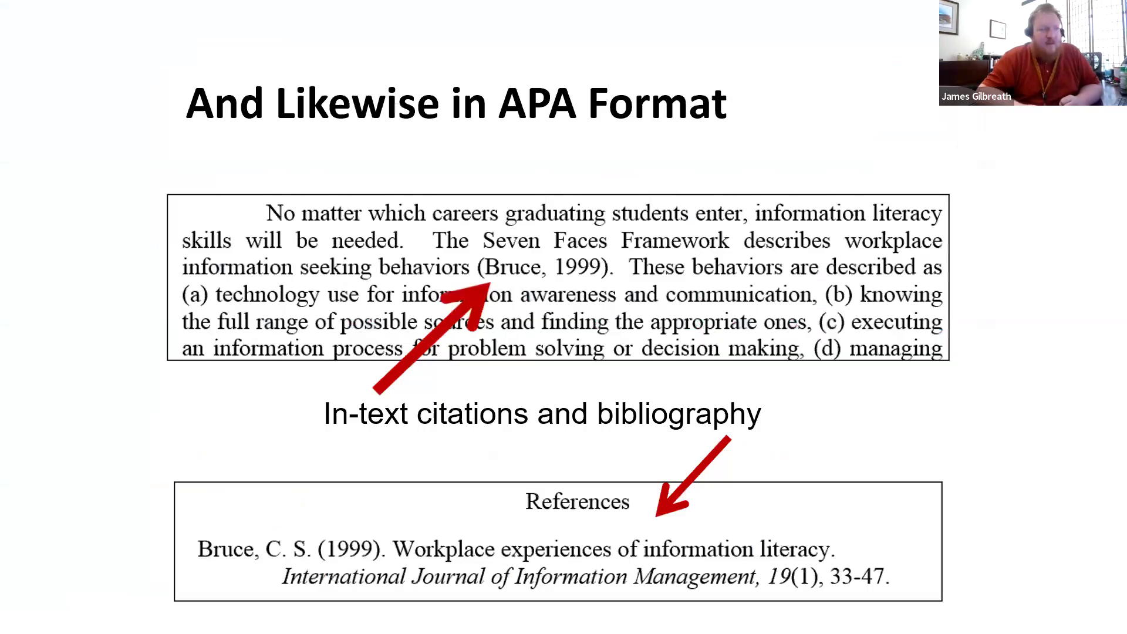
{"action": "left_click", "coordinate": [505, 209]}
{"action": "left_click", "coordinate": [626, 231]}
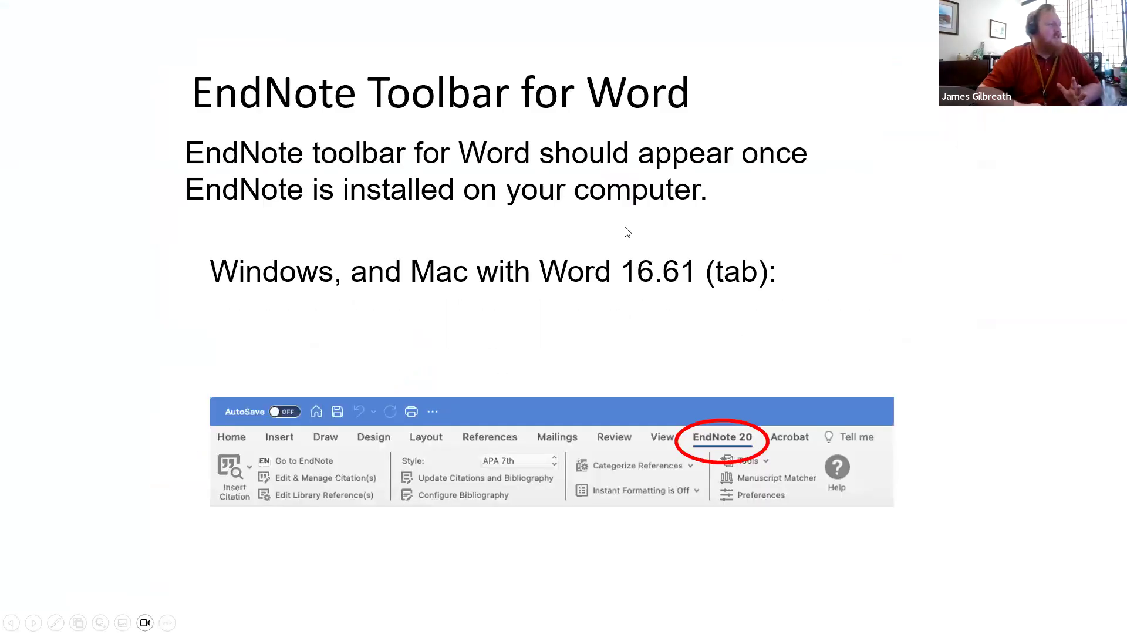
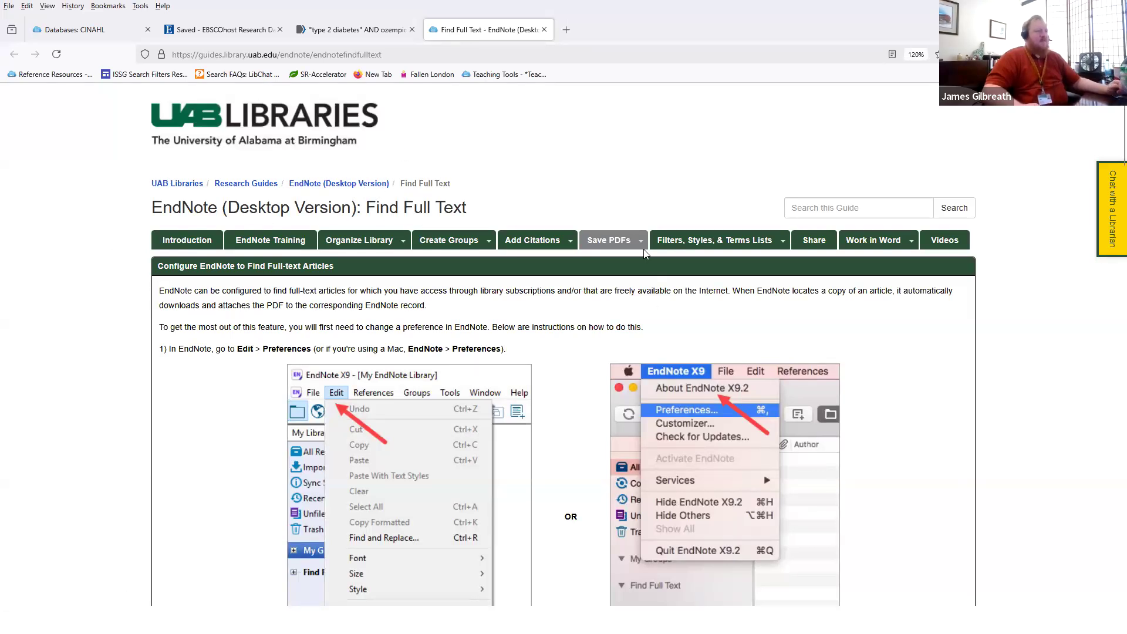
Step: Scroll the Find Full Text guide to its EndNote Preferences instructions, then return to EndNote's APRN ASD group
{"action": "mouse_move", "coordinate": [610, 241]}
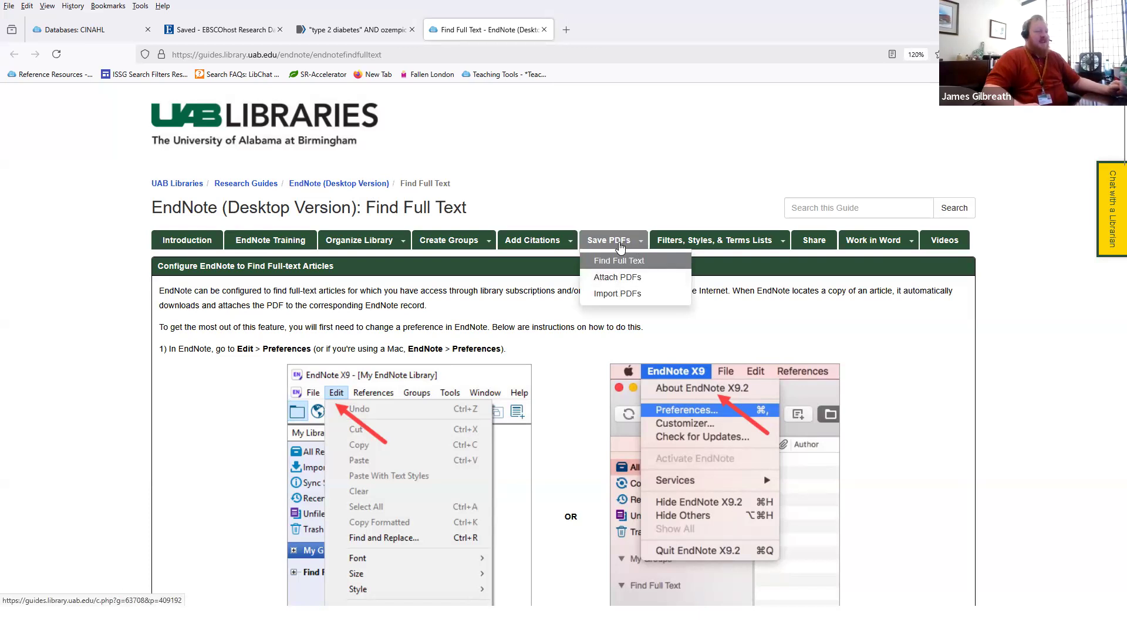
{"action": "left_click", "coordinate": [620, 259]}
{"action": "scroll", "coordinate": [486, 374], "scroll_direction": "down", "scroll_amount": 5}
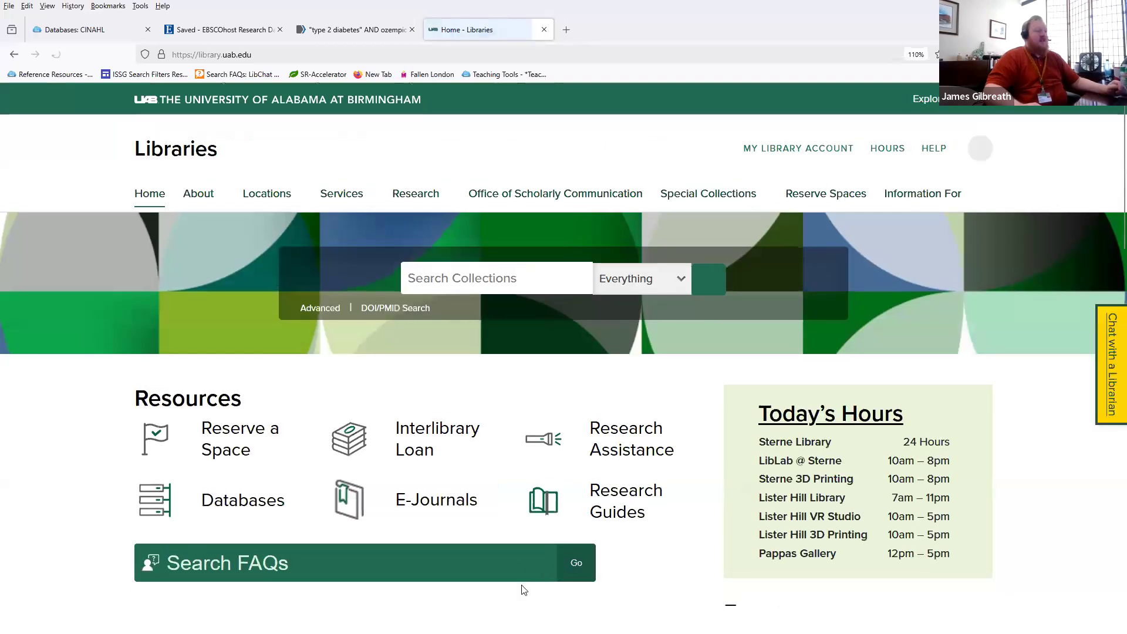
{"action": "left_click", "coordinate": [15, 54]}
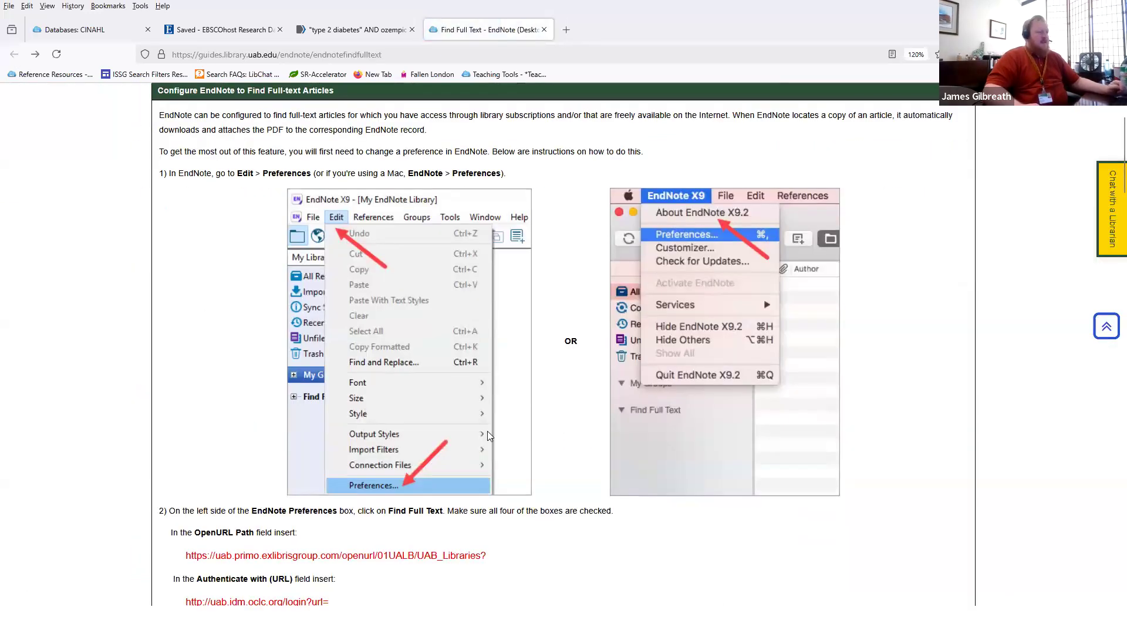
{"action": "scroll", "coordinate": [494, 392], "scroll_direction": "down", "scroll_amount": 3}
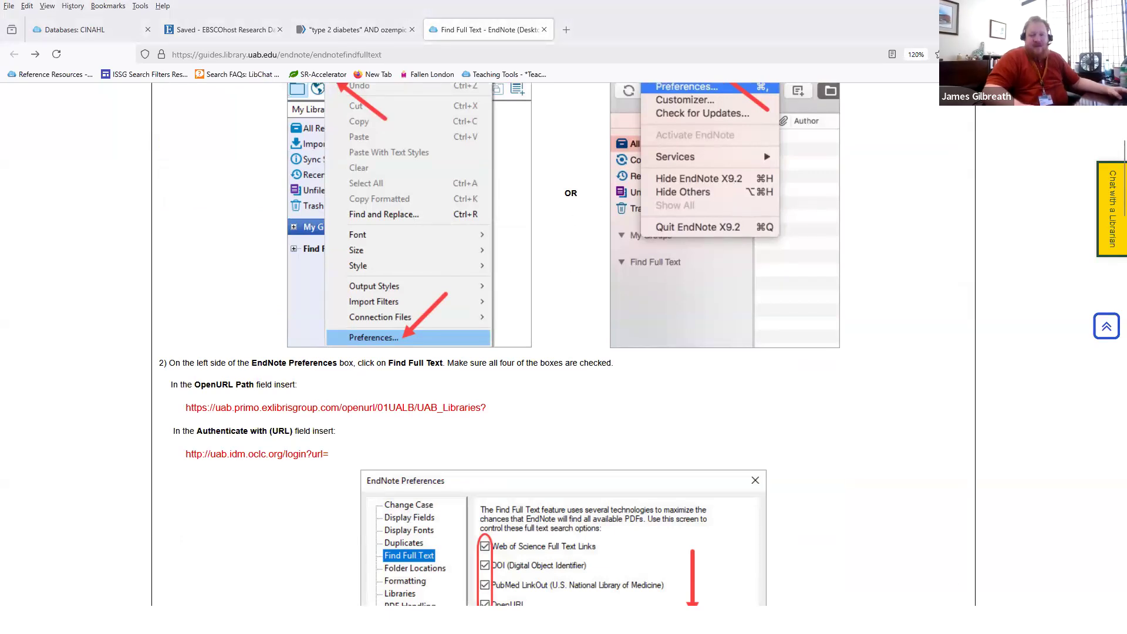
{"action": "key", "text": "alt+Tab"}
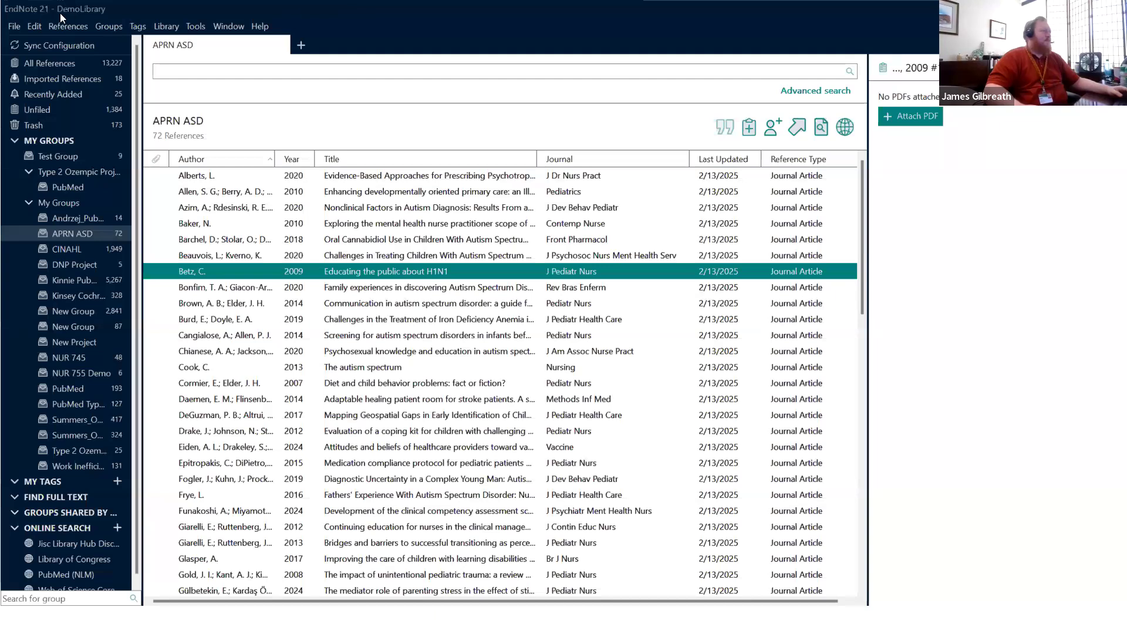
Step: In Preferences, enable all four Find Full Text sources with the UAB OpenURL path and authentication URL
{"action": "left_click", "coordinate": [34, 27]}
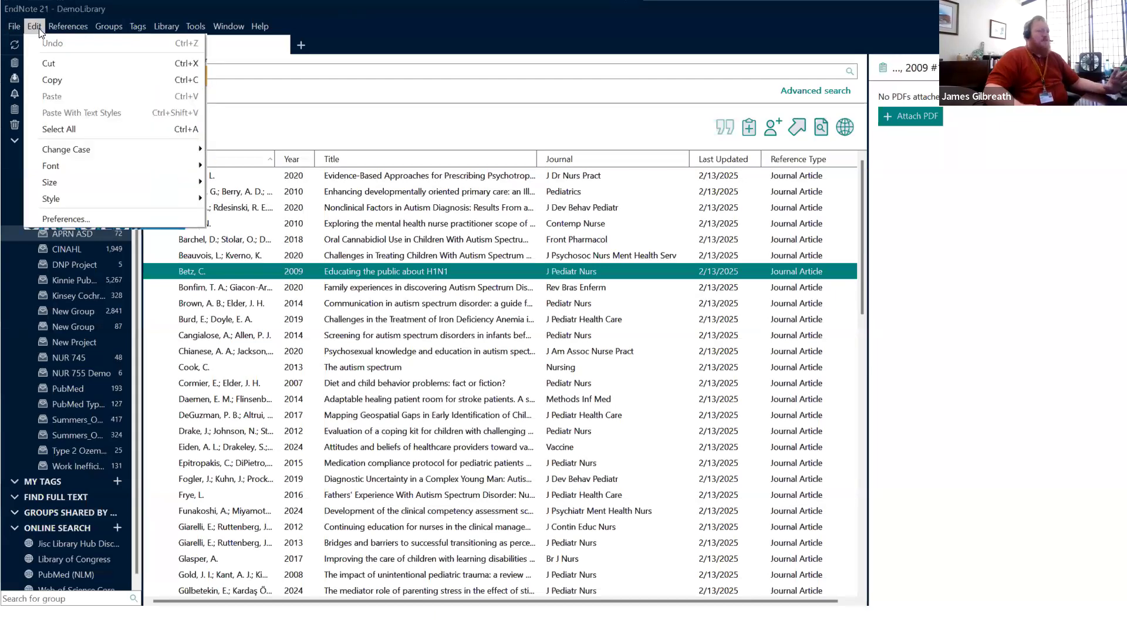
{"action": "left_click", "coordinate": [72, 218]}
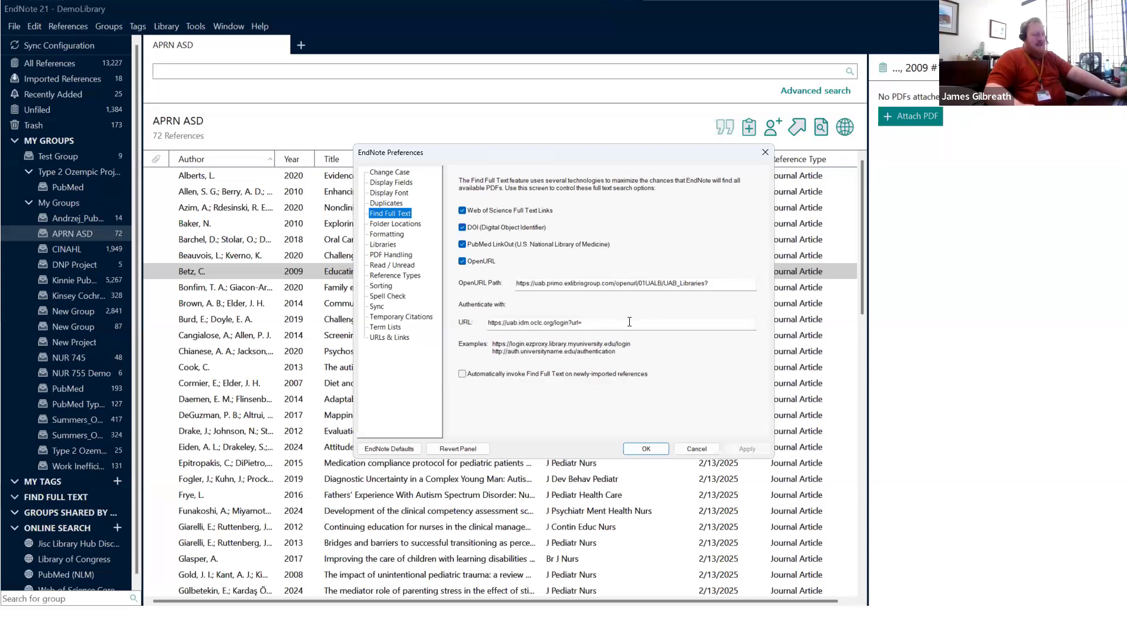
{"action": "left_click", "coordinate": [646, 448]}
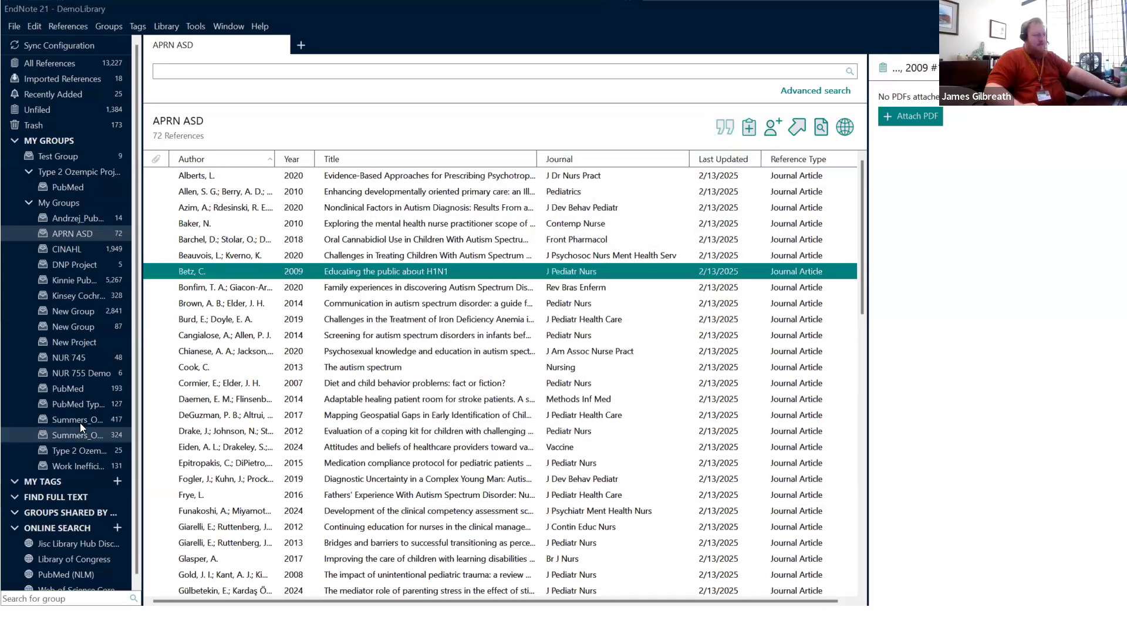
Step: Select the nine references from Brown 2014 down to Drake 2012 and show the References menu's Find Full Text option
{"action": "left_click", "coordinate": [268, 299]}
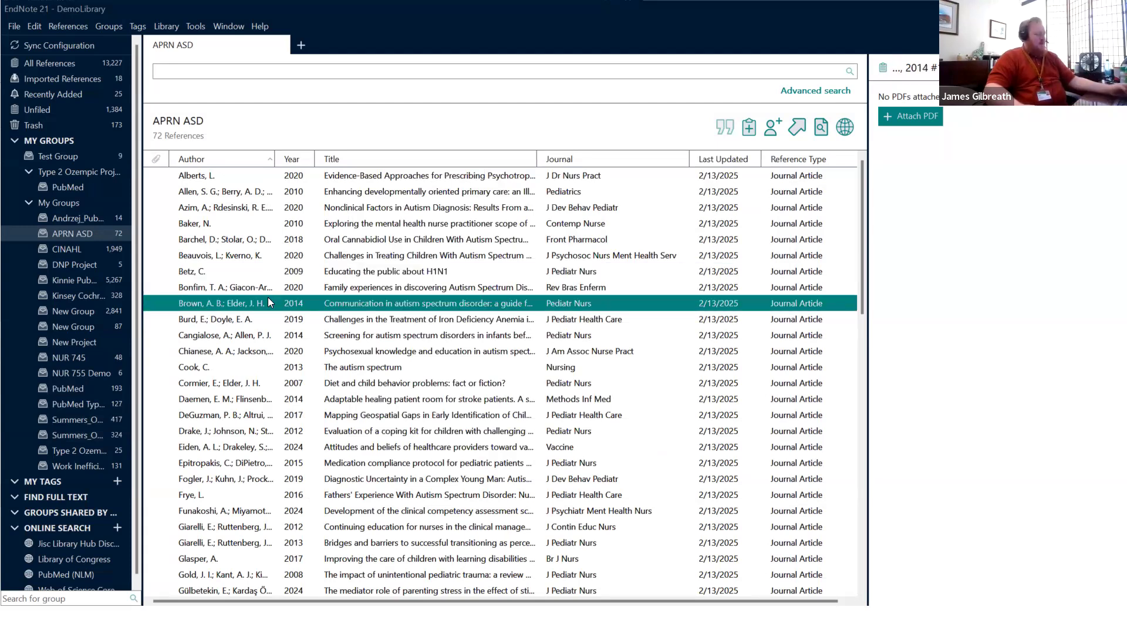
{"action": "left_click", "coordinate": [257, 435], "text": "shift"}
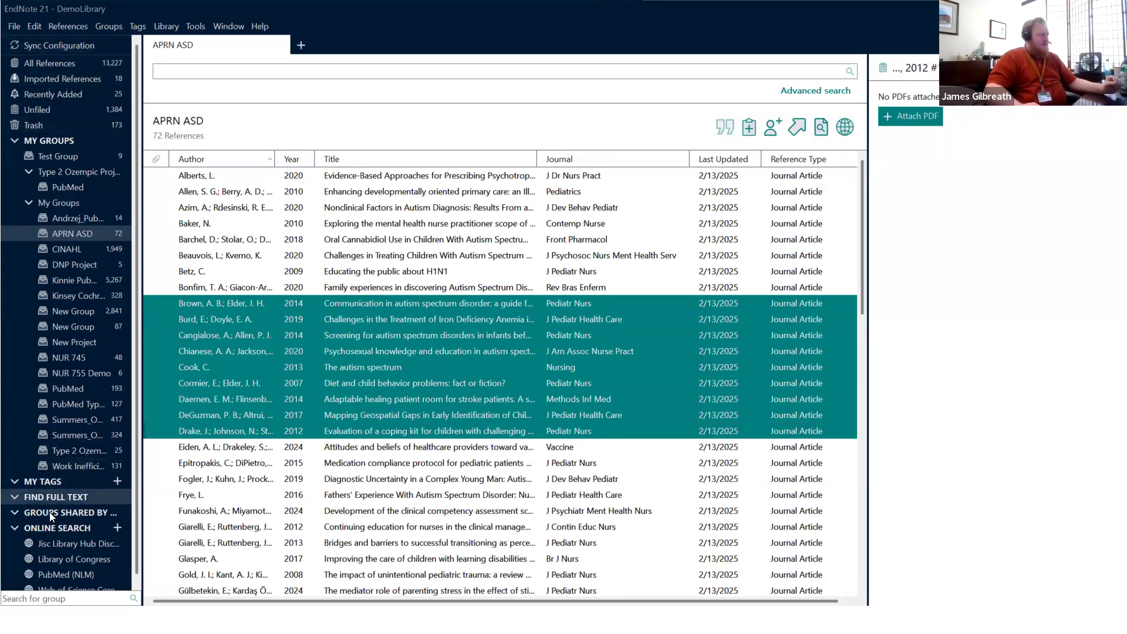
{"action": "left_click", "coordinate": [74, 27]}
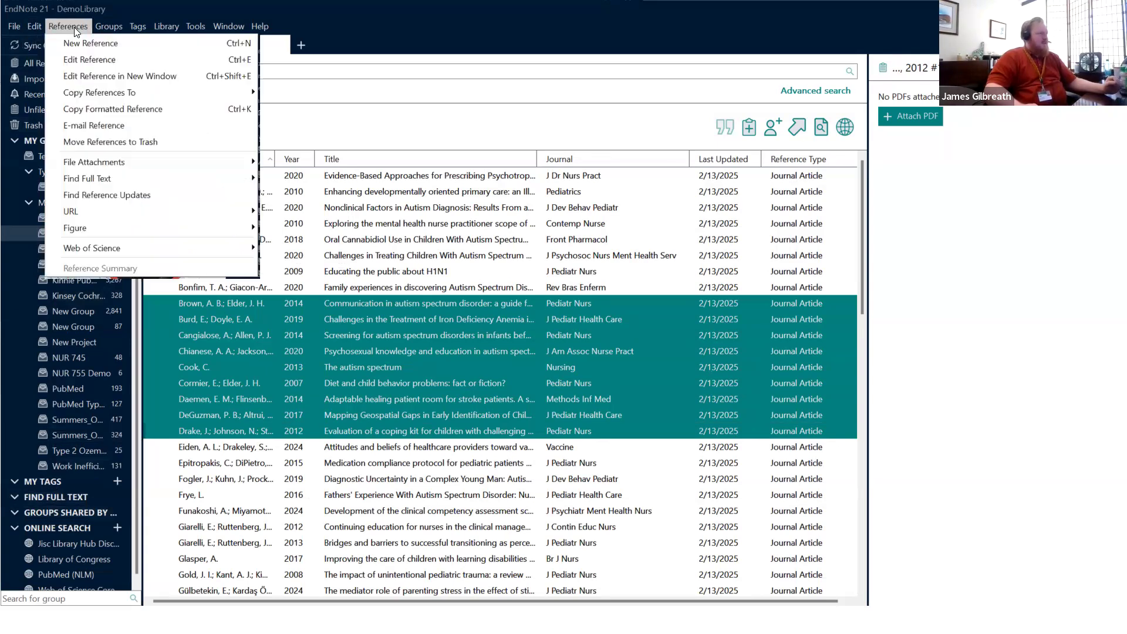
{"action": "mouse_move", "coordinate": [245, 179]}
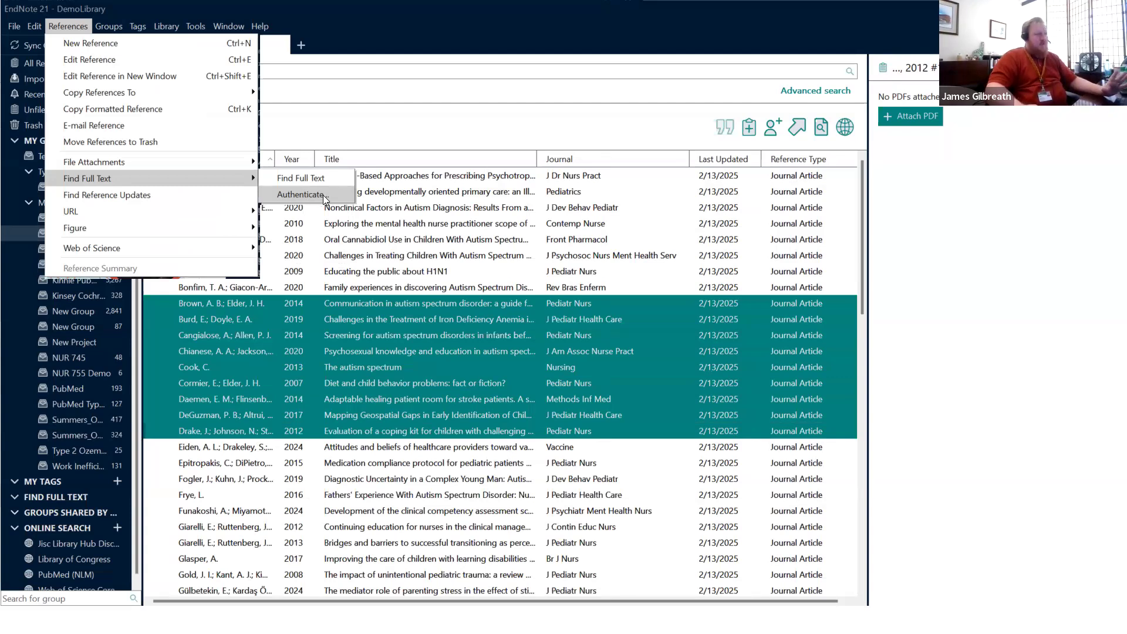
Step: Run Find Full Text on the nine references, signing in with your Blazer ID username and password
{"action": "left_click", "coordinate": [294, 178]}
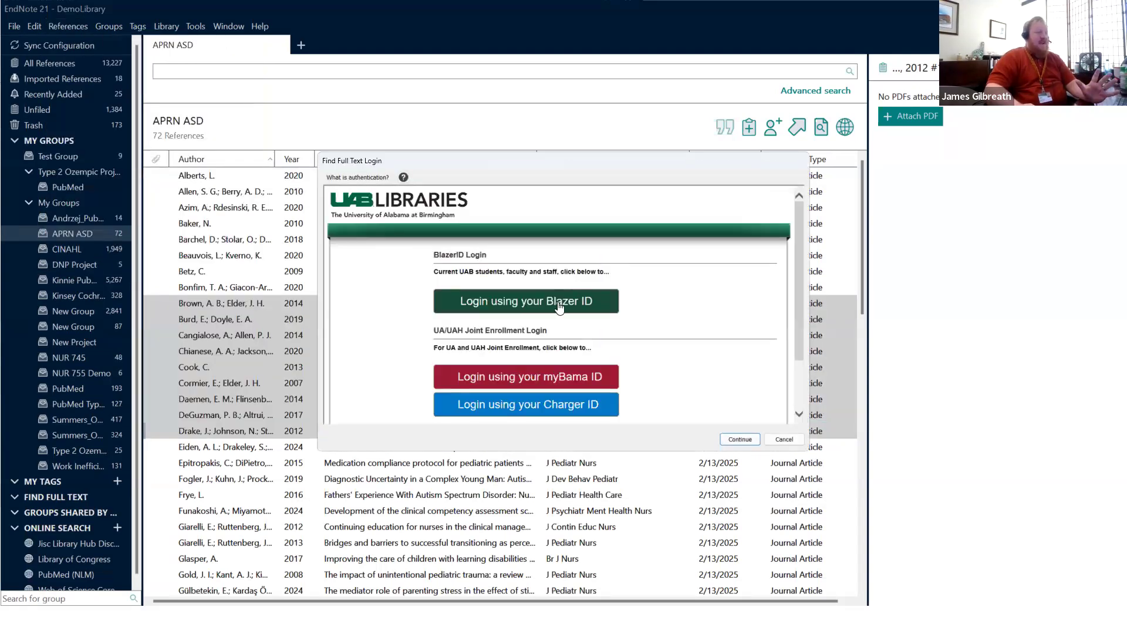
{"action": "left_click", "coordinate": [558, 301]}
{"action": "key", "text": "Tab"}
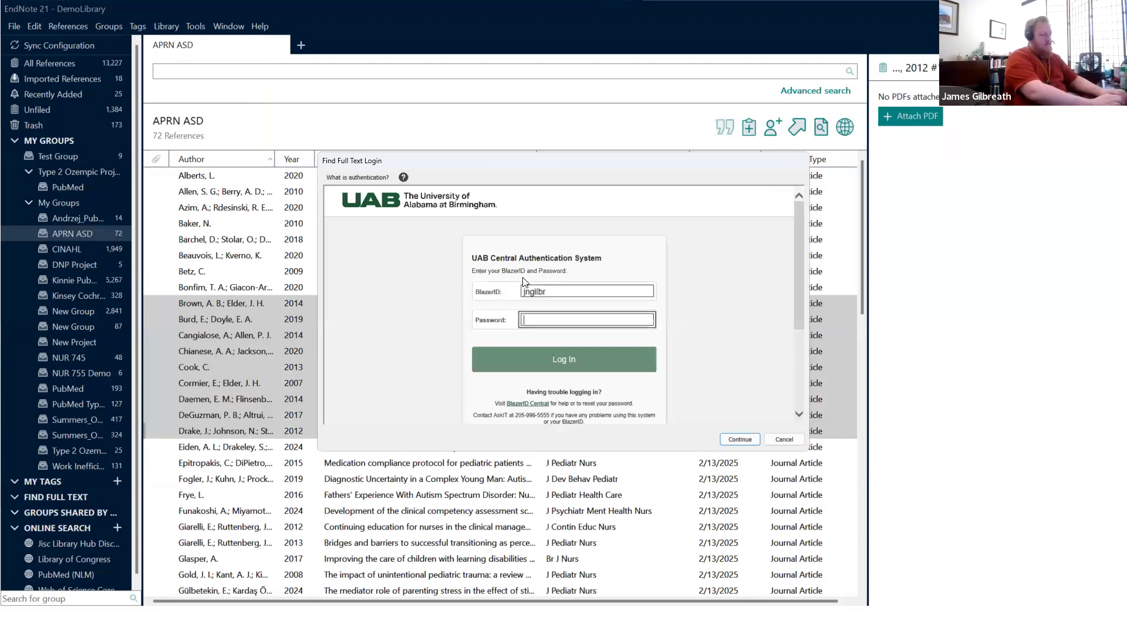
{"action": "type", "text": "************************"}
{"action": "key", "text": "Return"}
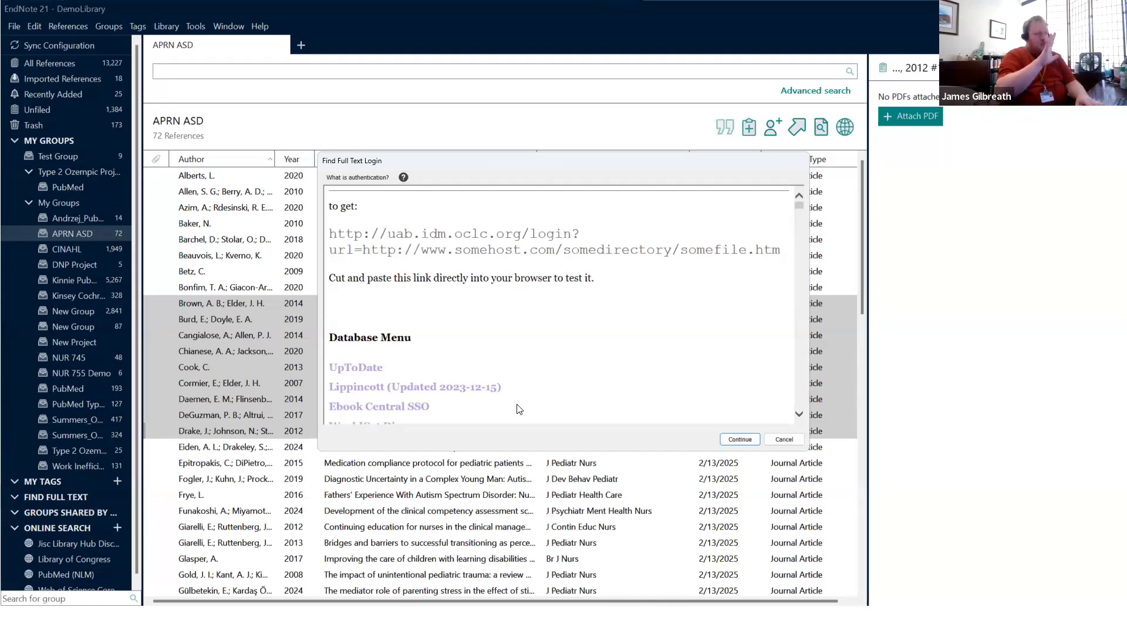
{"action": "left_click", "coordinate": [740, 439]}
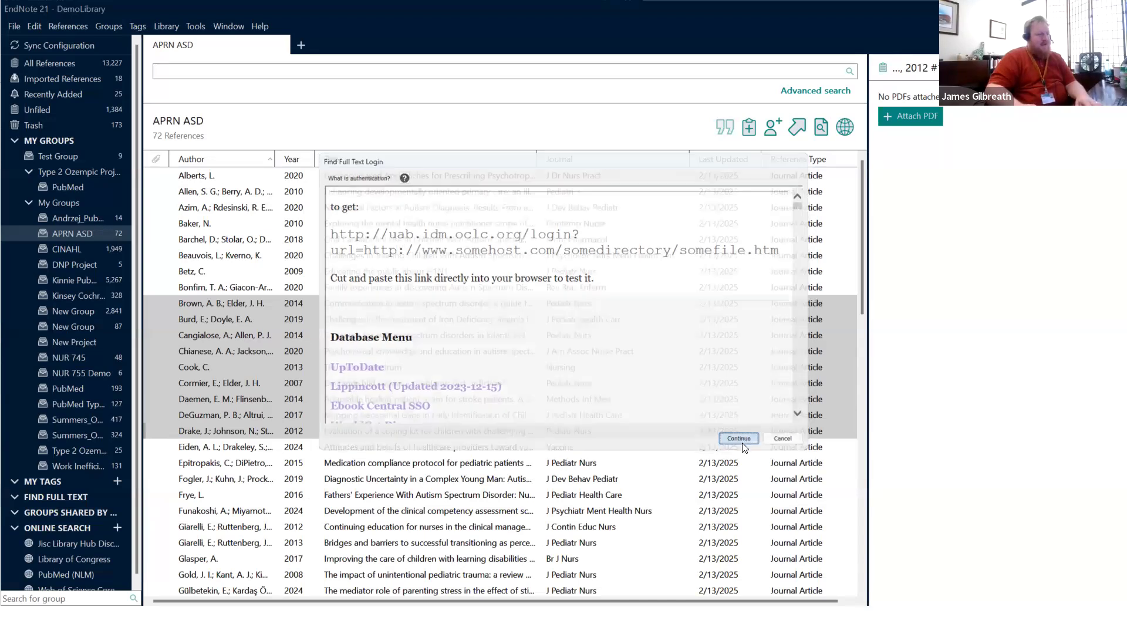
{"action": "left_click", "coordinate": [69, 513]}
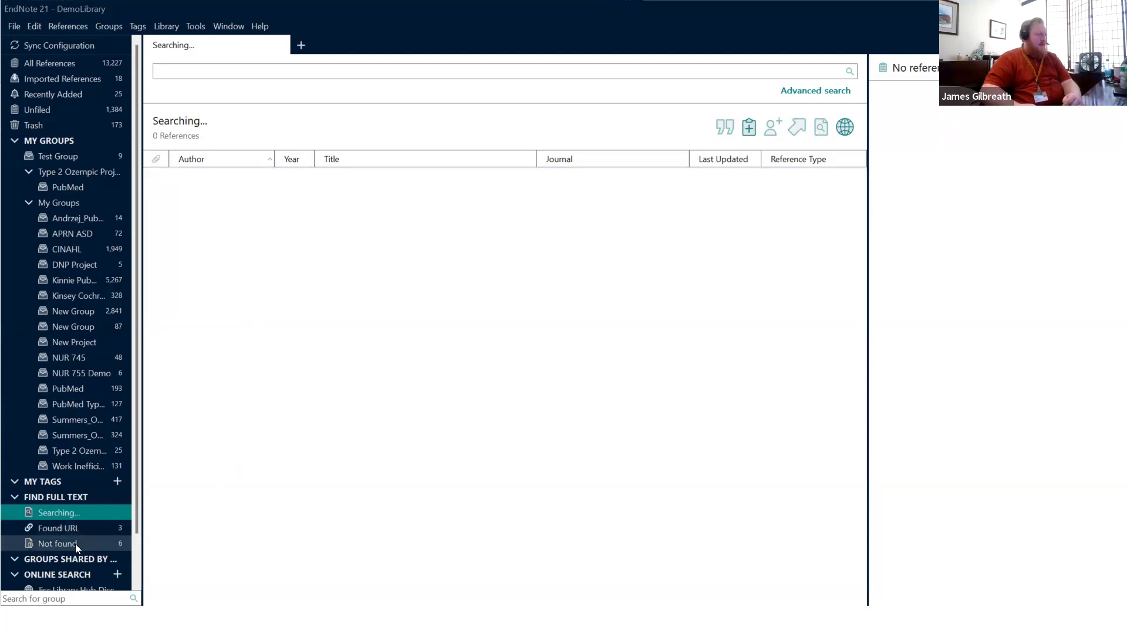
Step: Once the search finishes with 3 Found URL and 6 Not found results, open the Not found group
{"action": "left_click", "coordinate": [75, 543]}
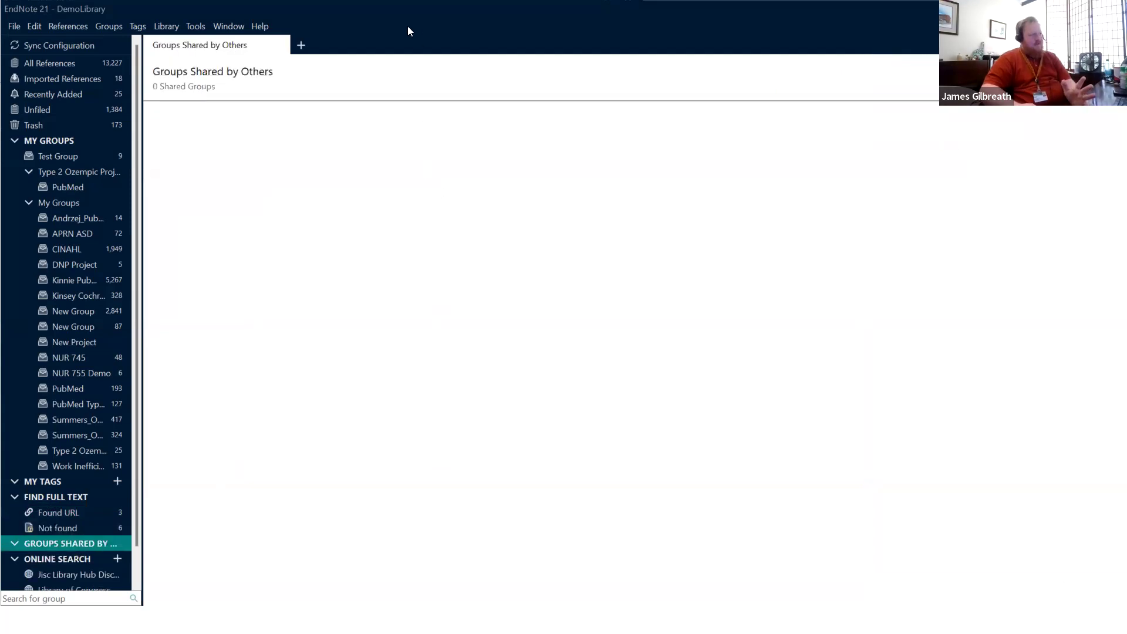
Step: Review the 6 Not found and 3 Found URL references, then advance the slideshow to Learn More & Get Help
{"action": "left_click", "coordinate": [73, 528]}
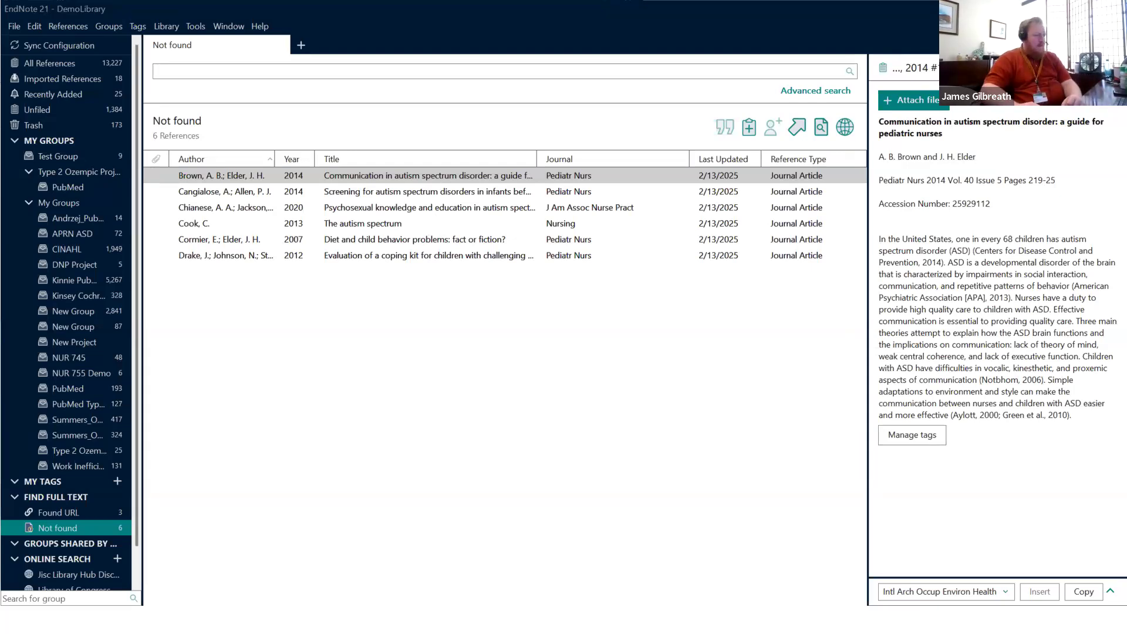
{"action": "left_click", "coordinate": [68, 513]}
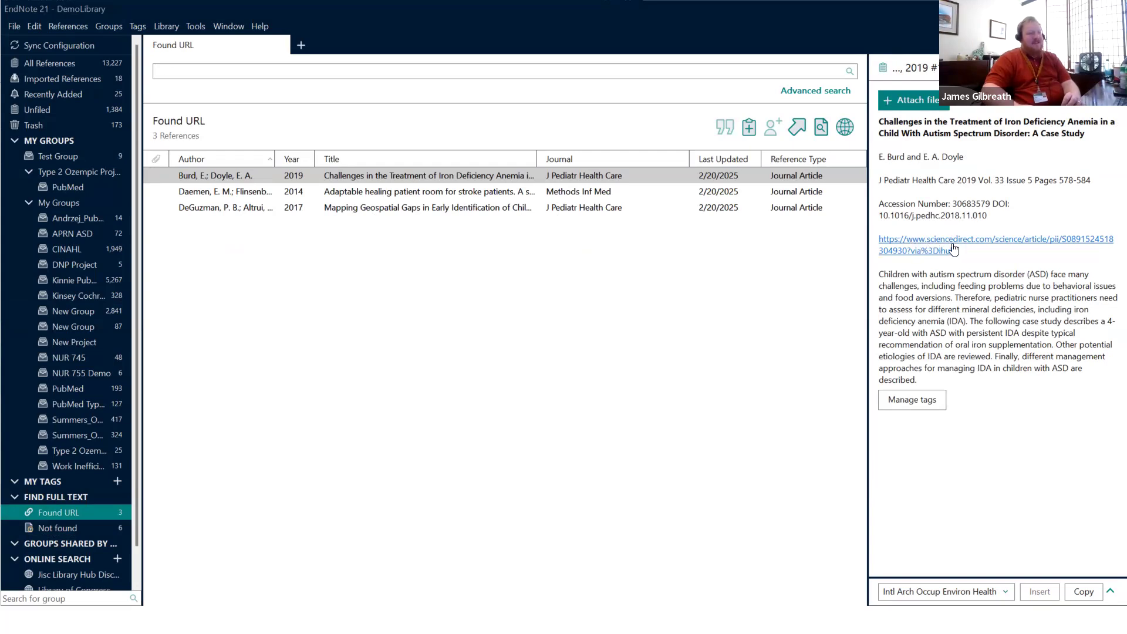
{"action": "key", "text": "alt+Tab"}
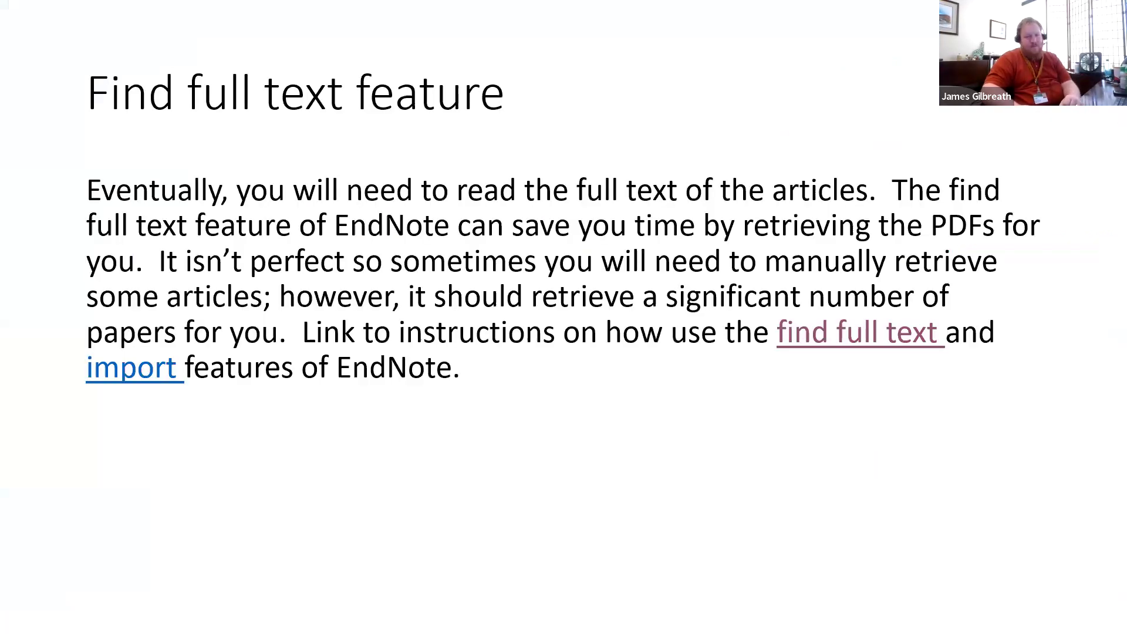
{"action": "left_click", "coordinate": [477, 132]}
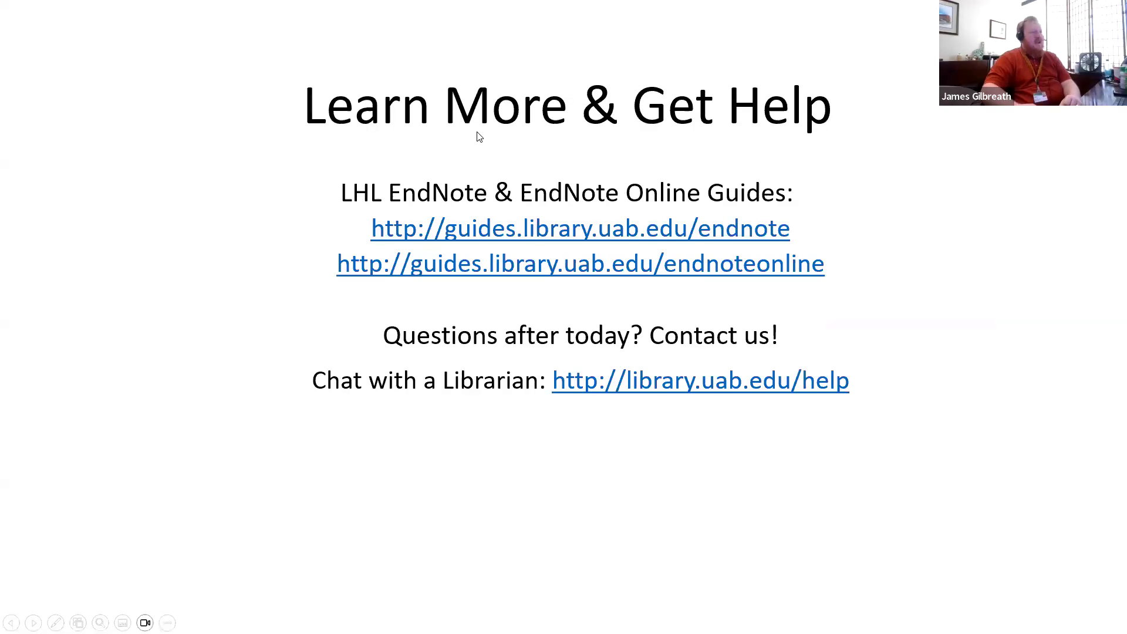